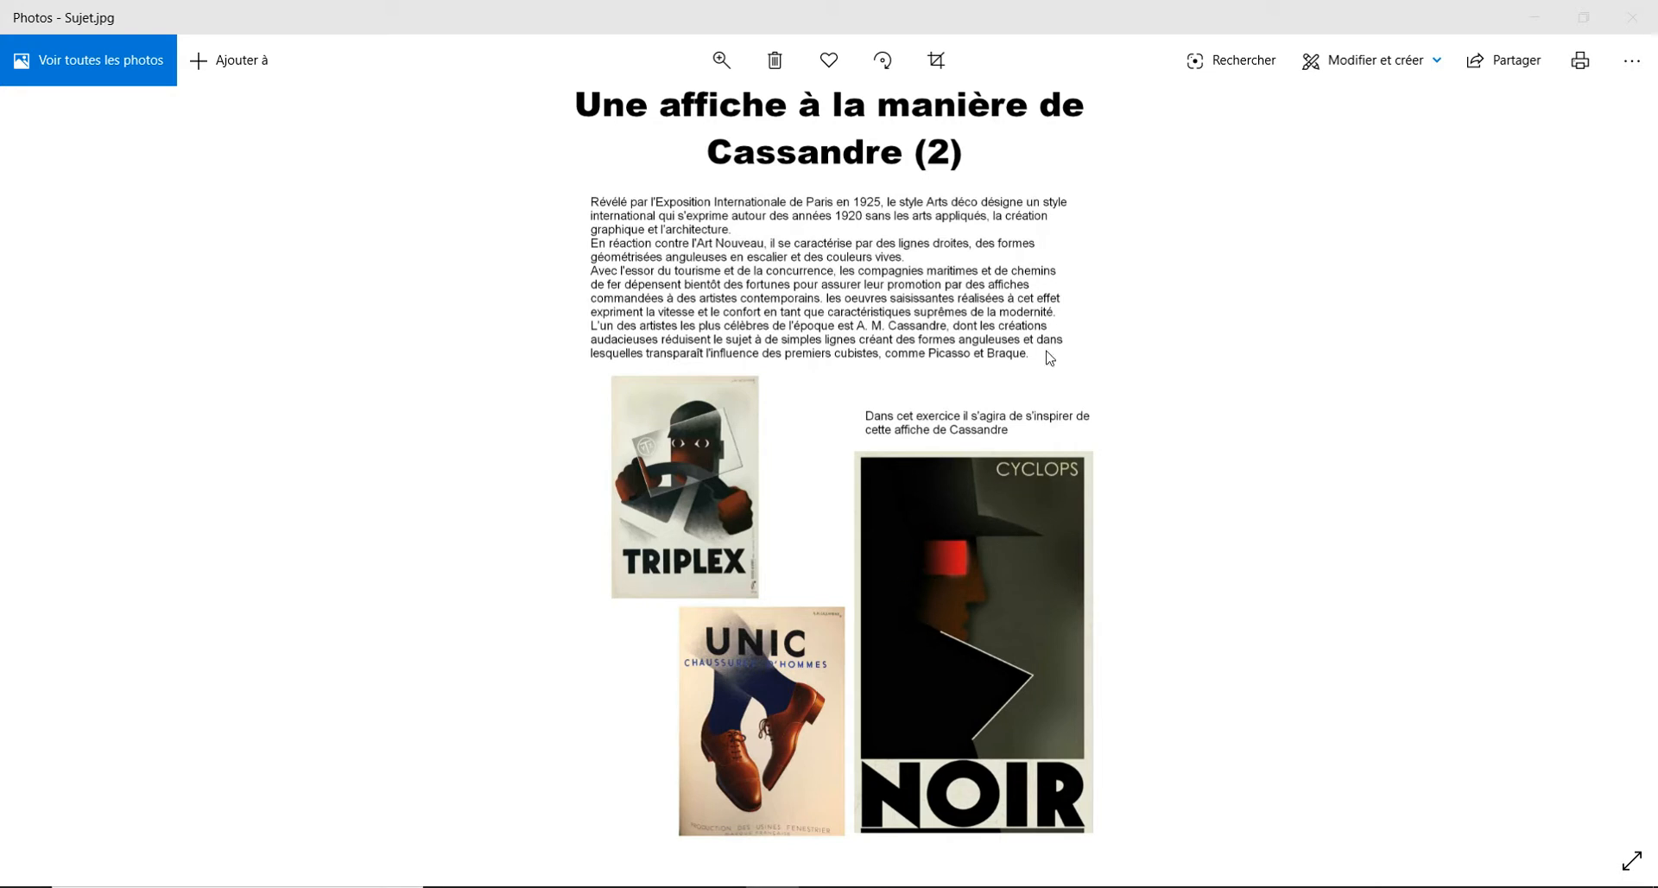
- View the poster brief and the reference images Suji1.jpg and Suji2.jpg, and return to the desktop
left_click(1097, 364)
key("Right")
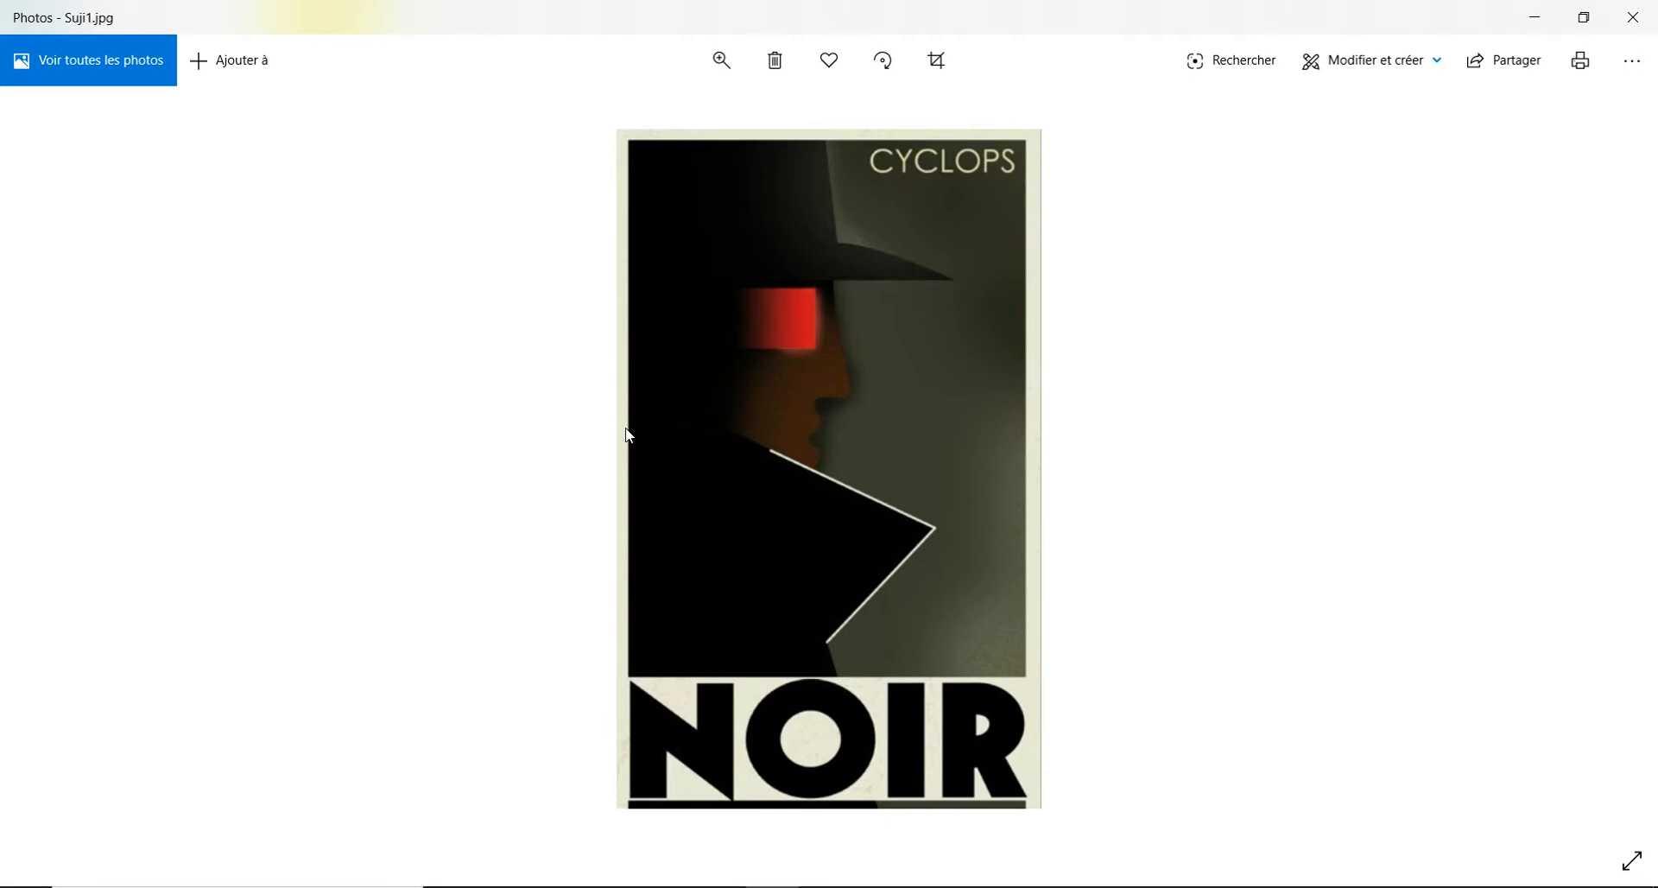
key("Right")
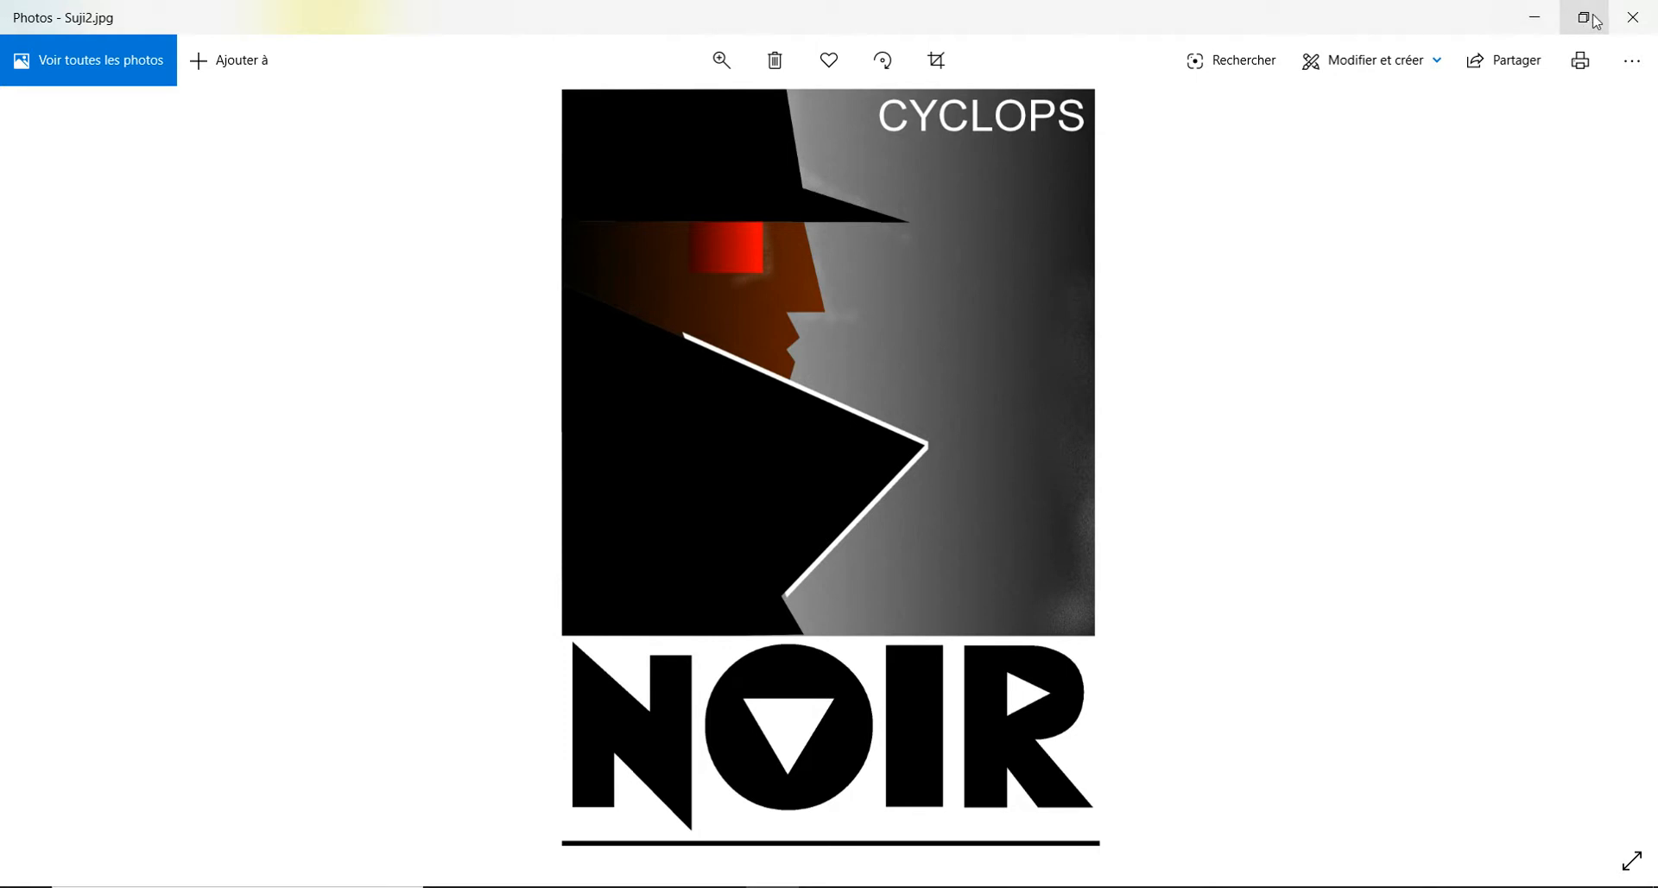
left_click(1631, 18)
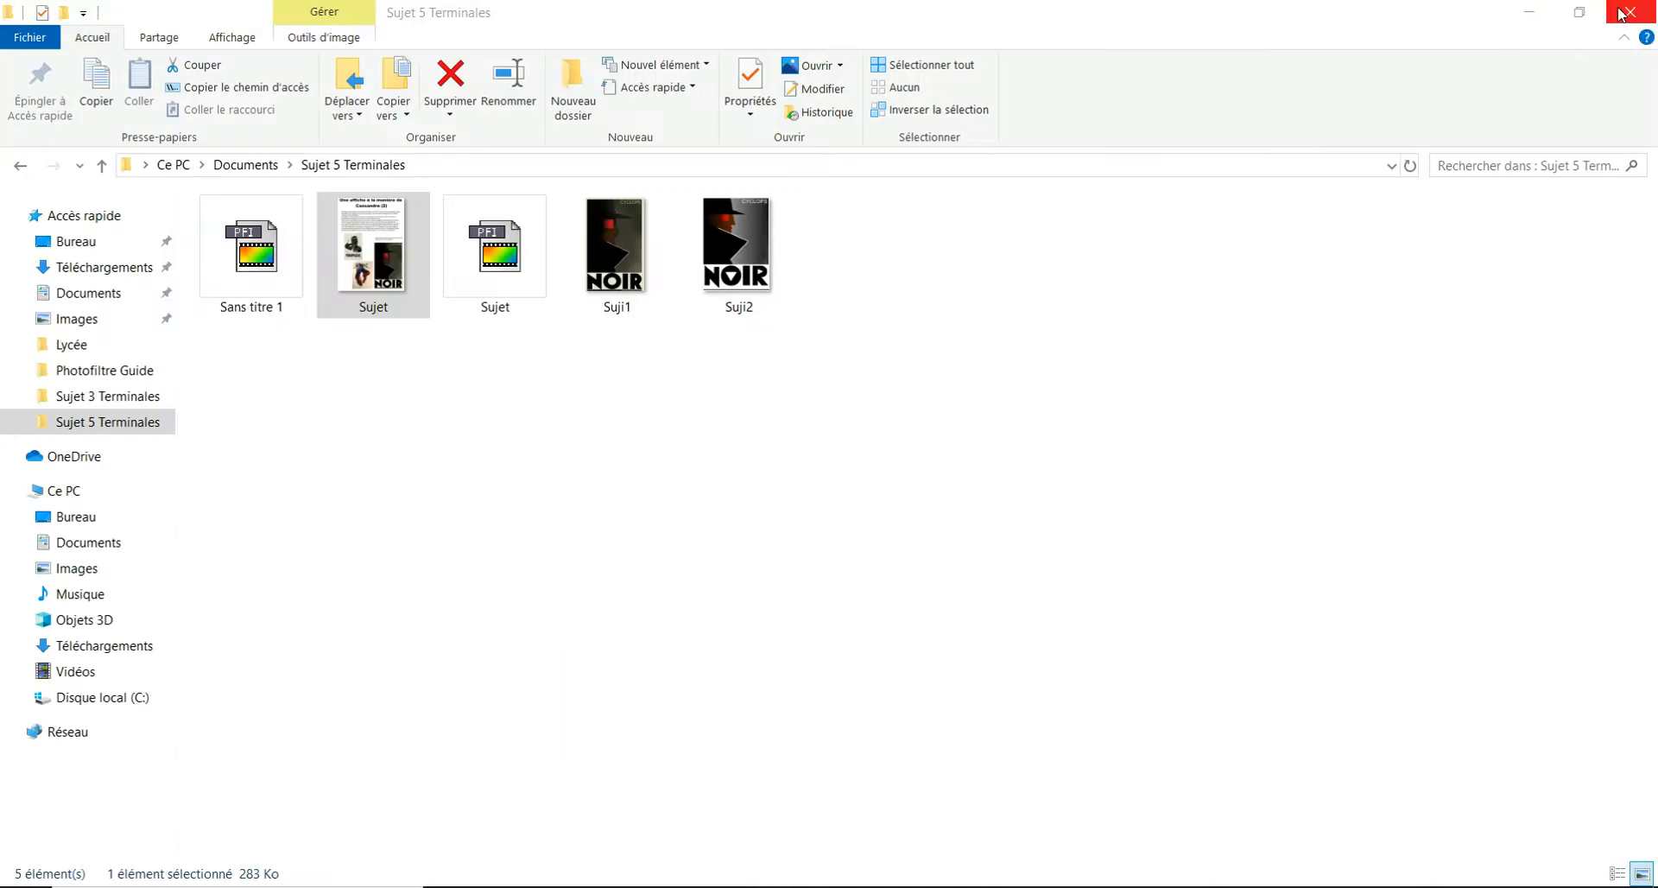
left_click(1533, 16)
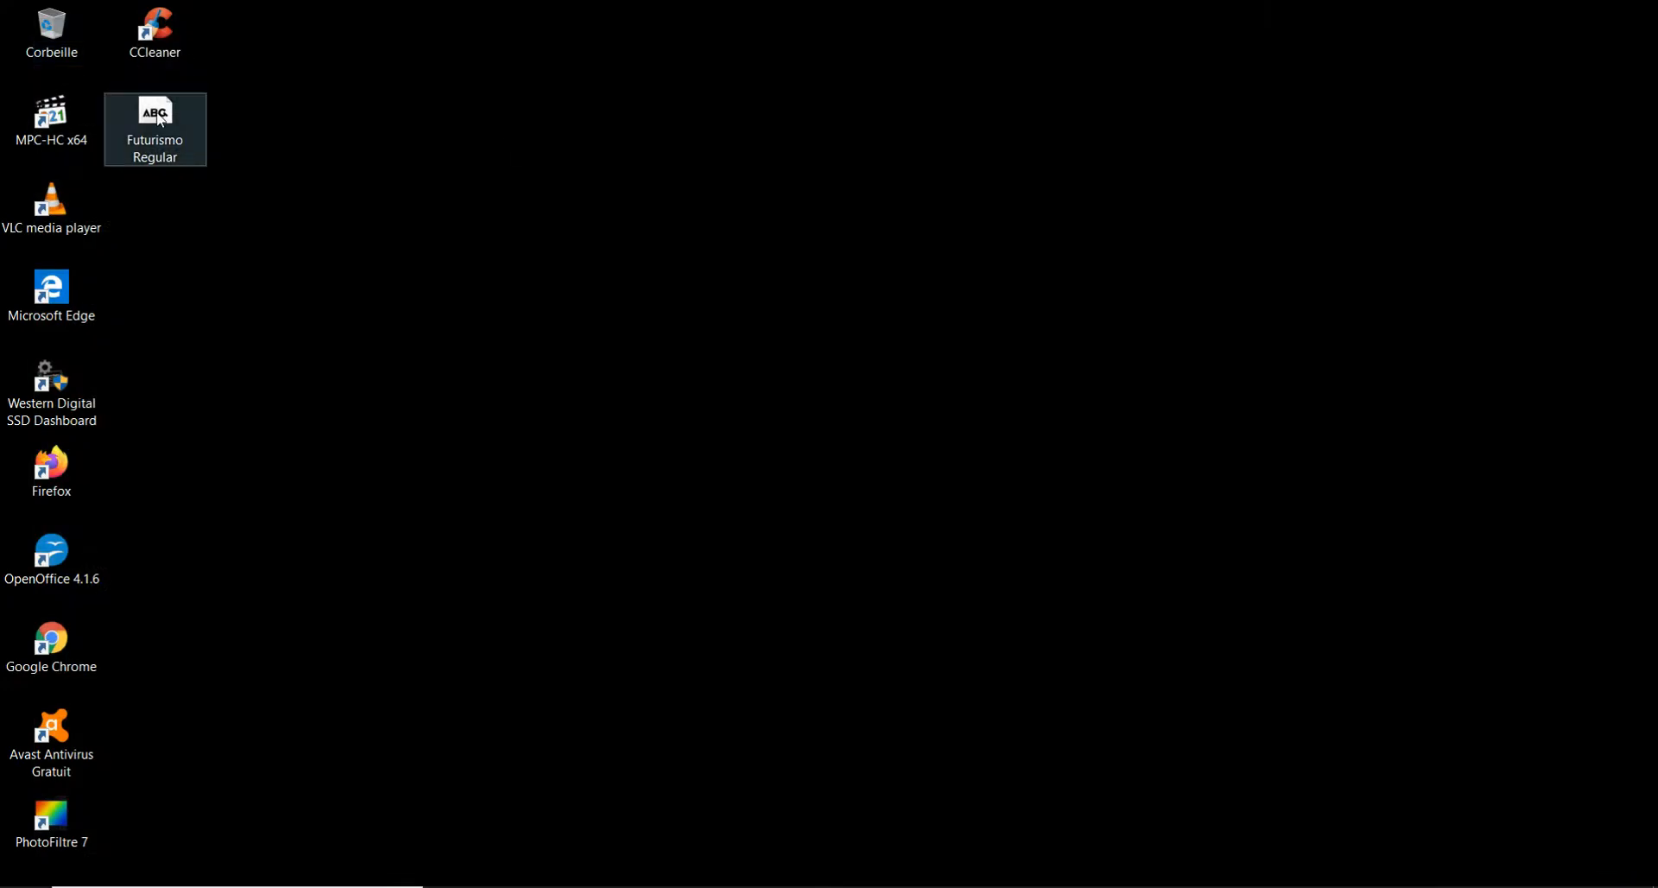
- Copy the Futurismo Regular font file from the desktop
right_click(157, 113)
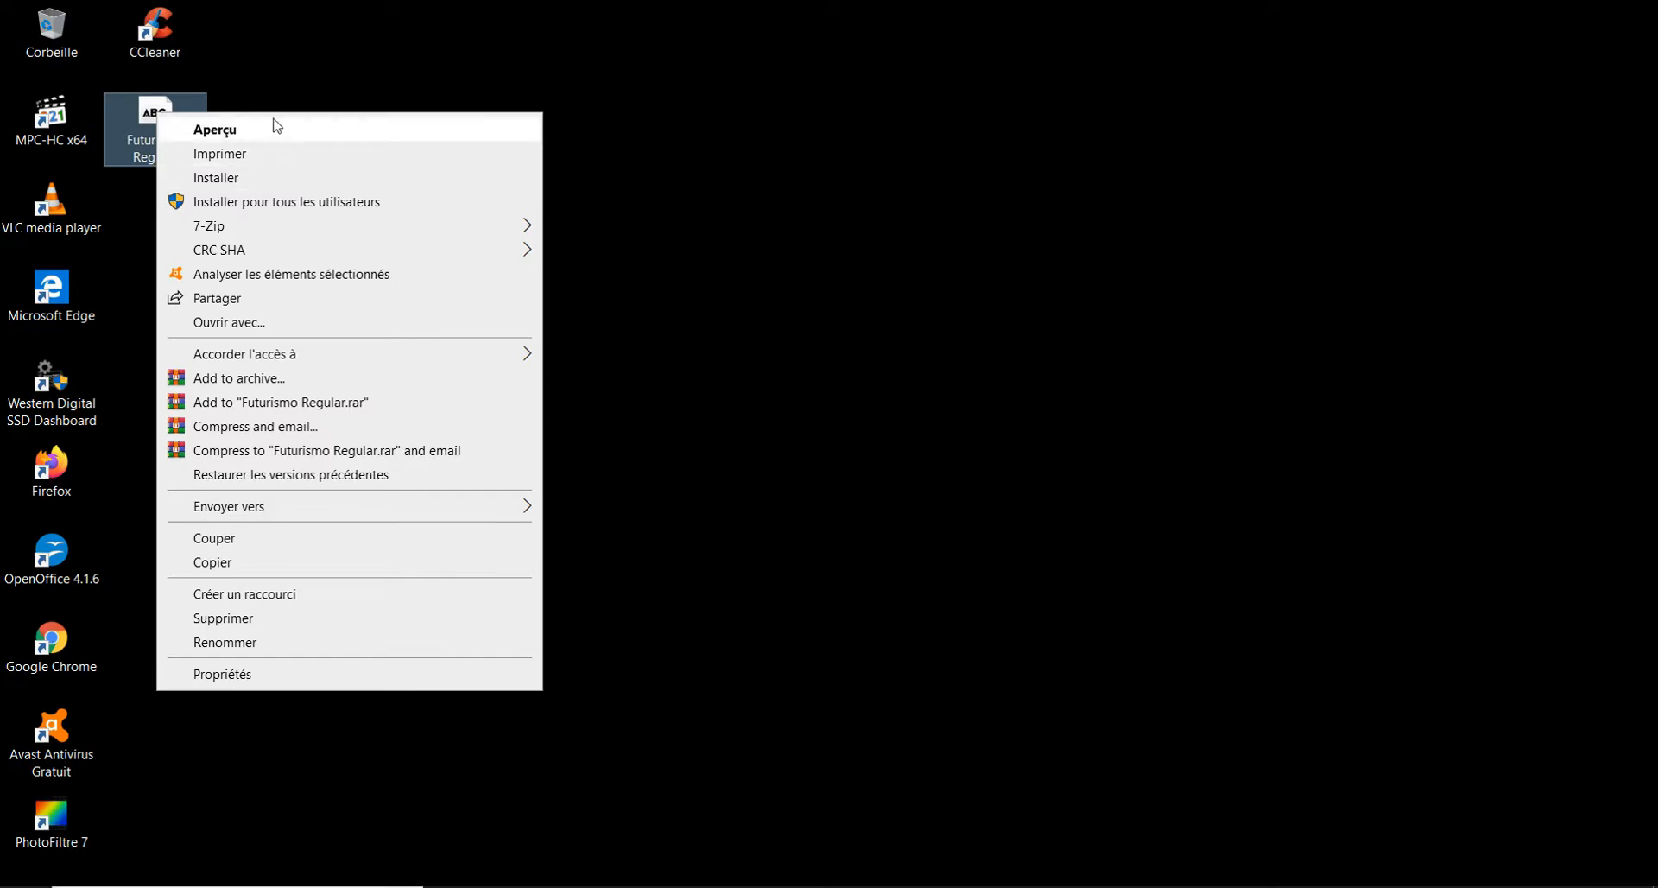
left_click(753, 154)
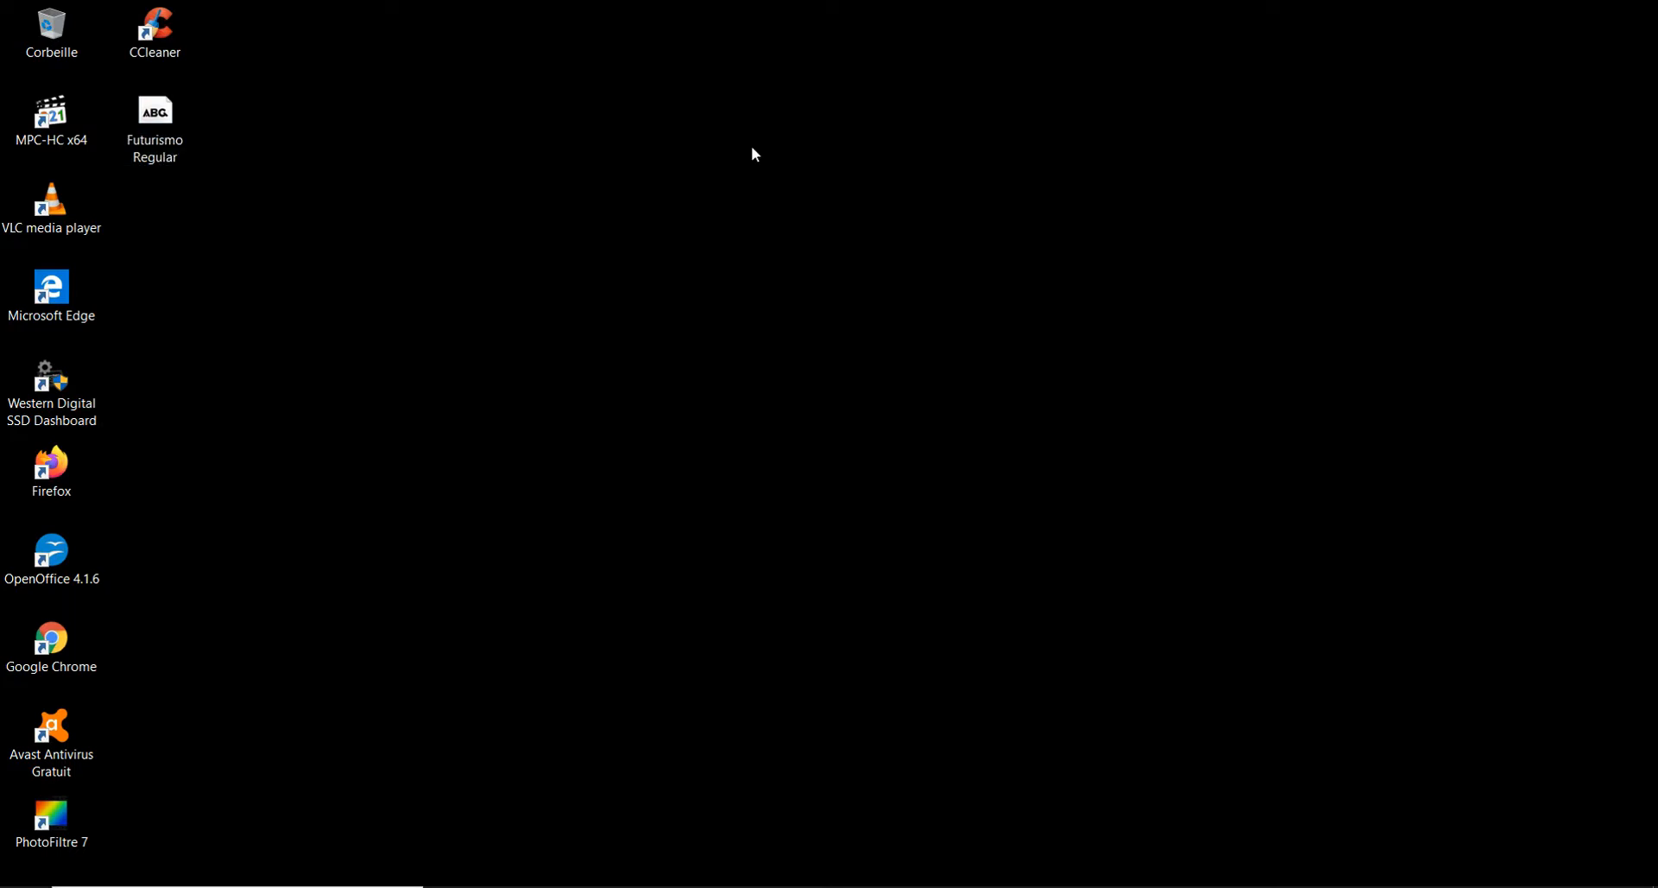
right_click(169, 114)
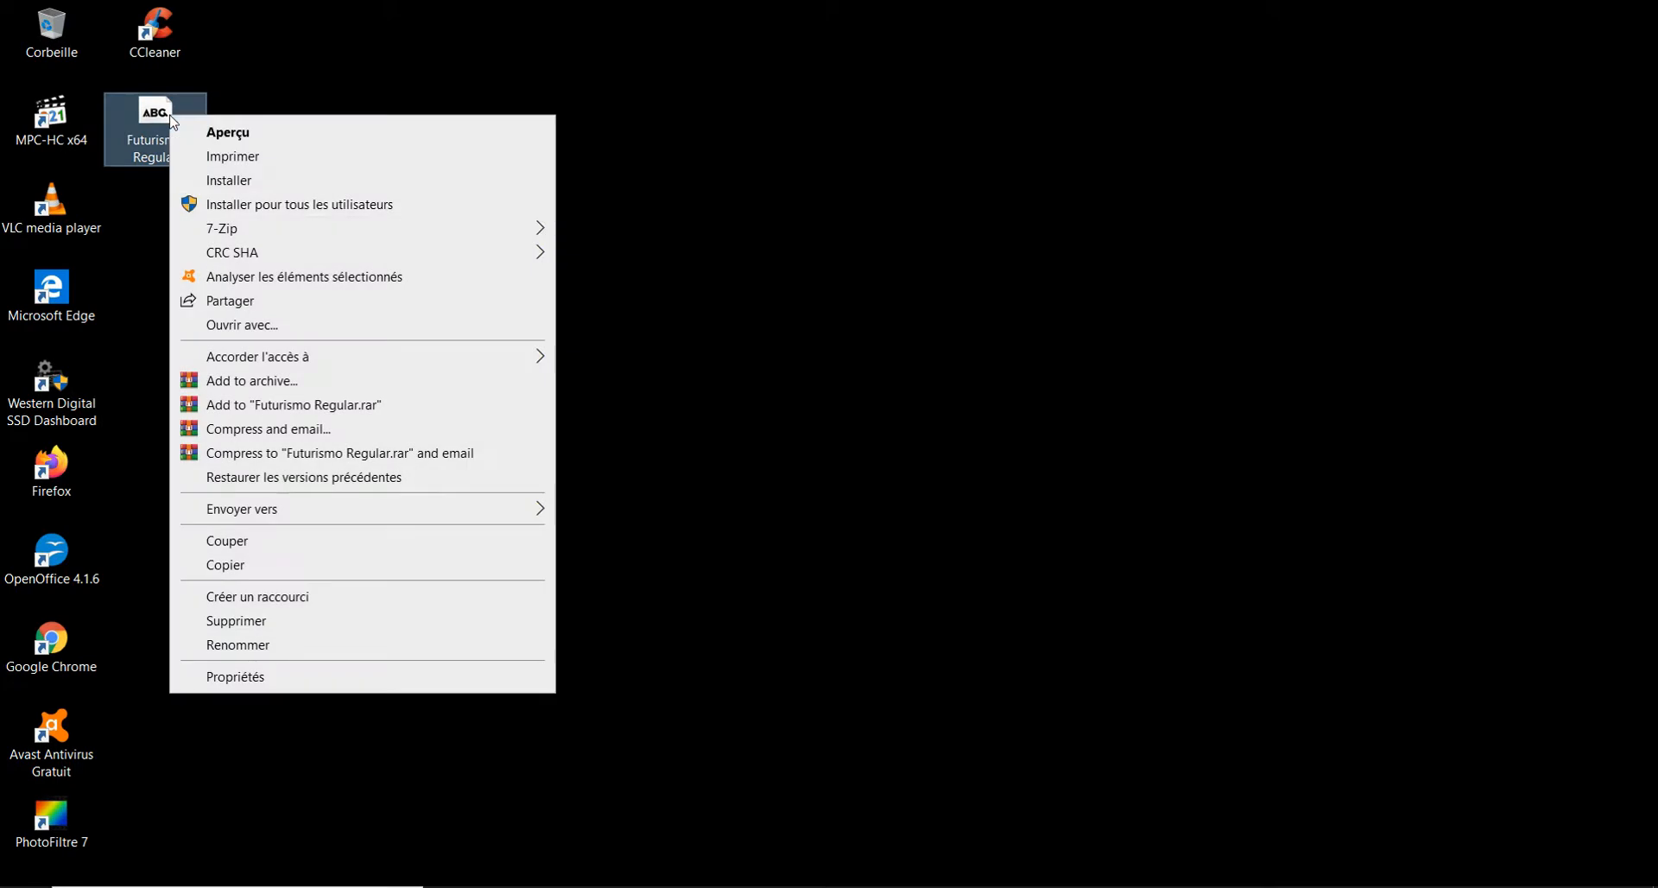
left_click(239, 567)
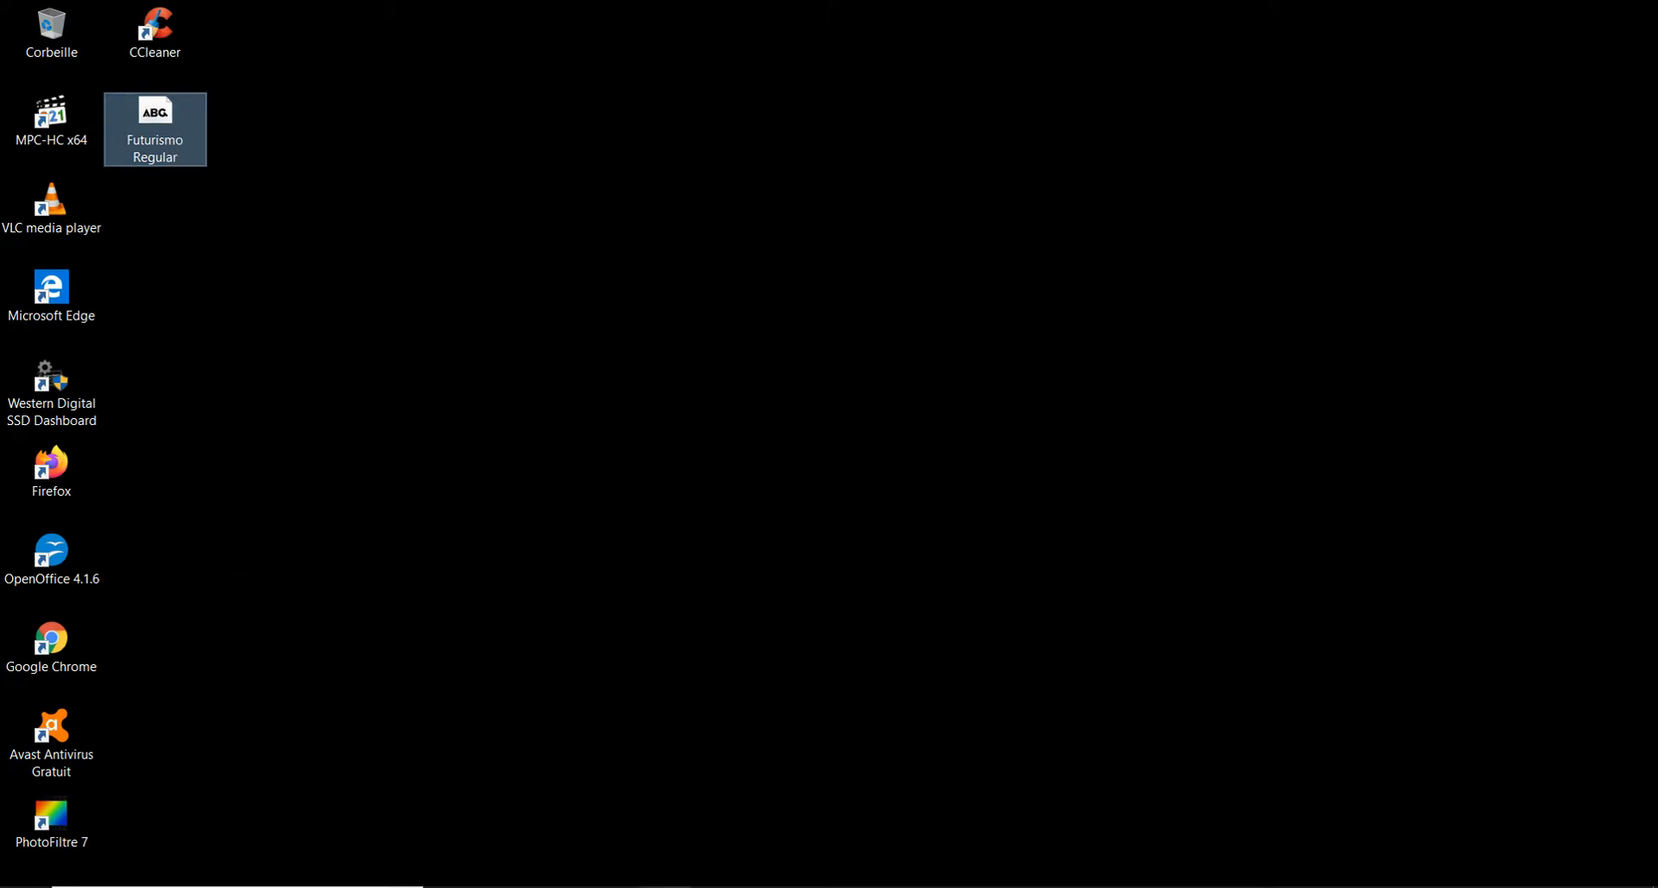
- Open the Fonts folder inside Windows on the local disk (C:) in File Explorer
left_click(663, 886)
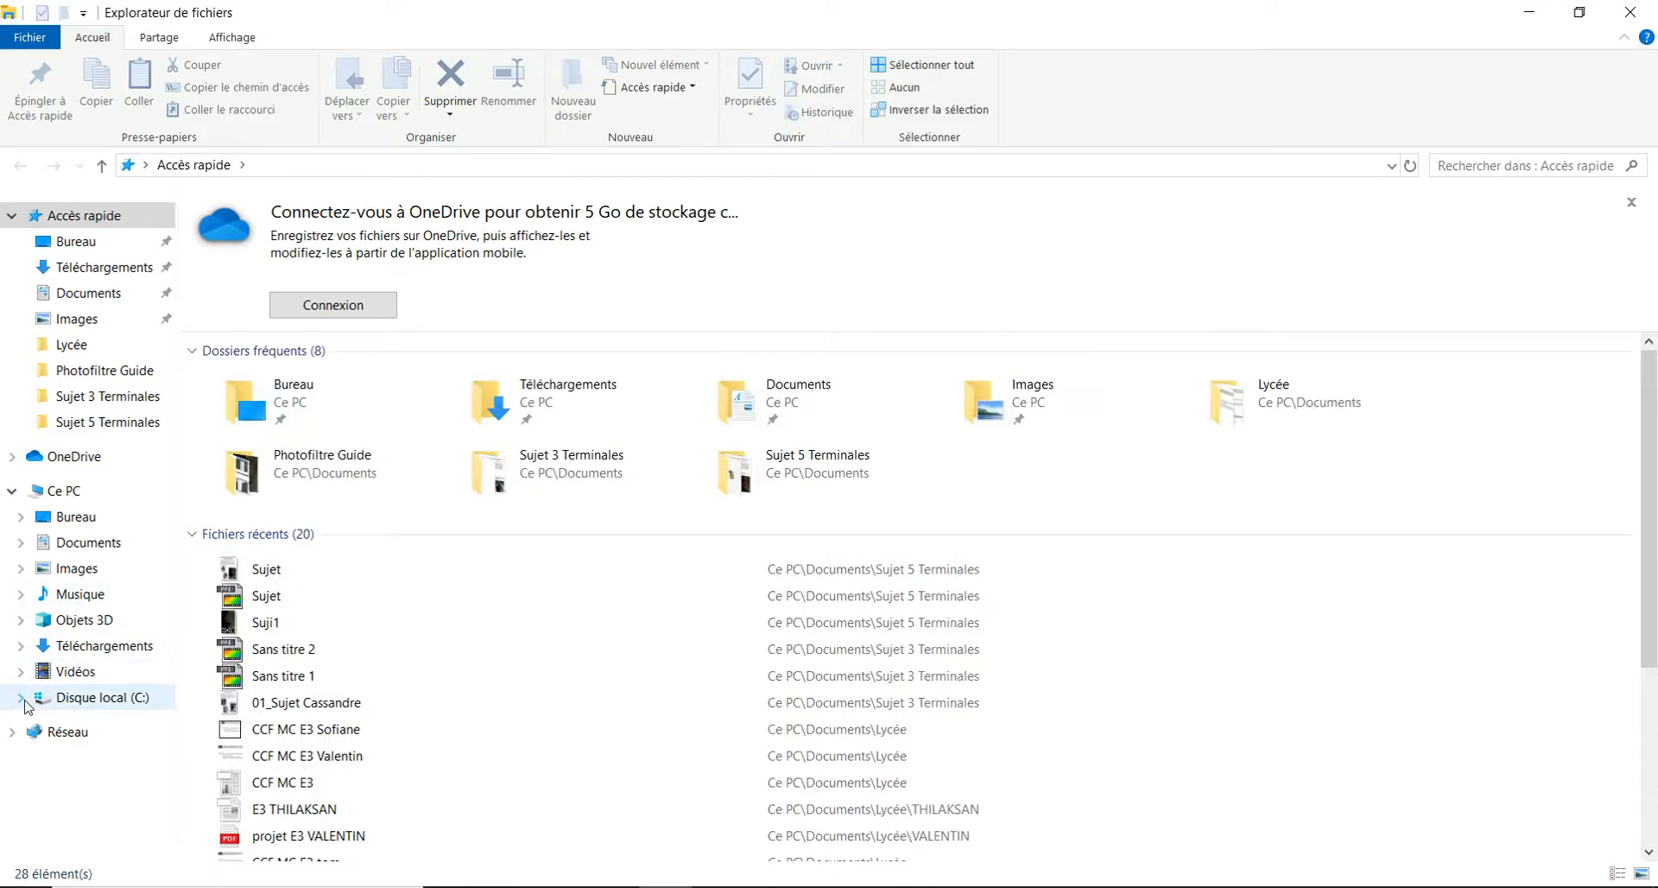
left_click(21, 696)
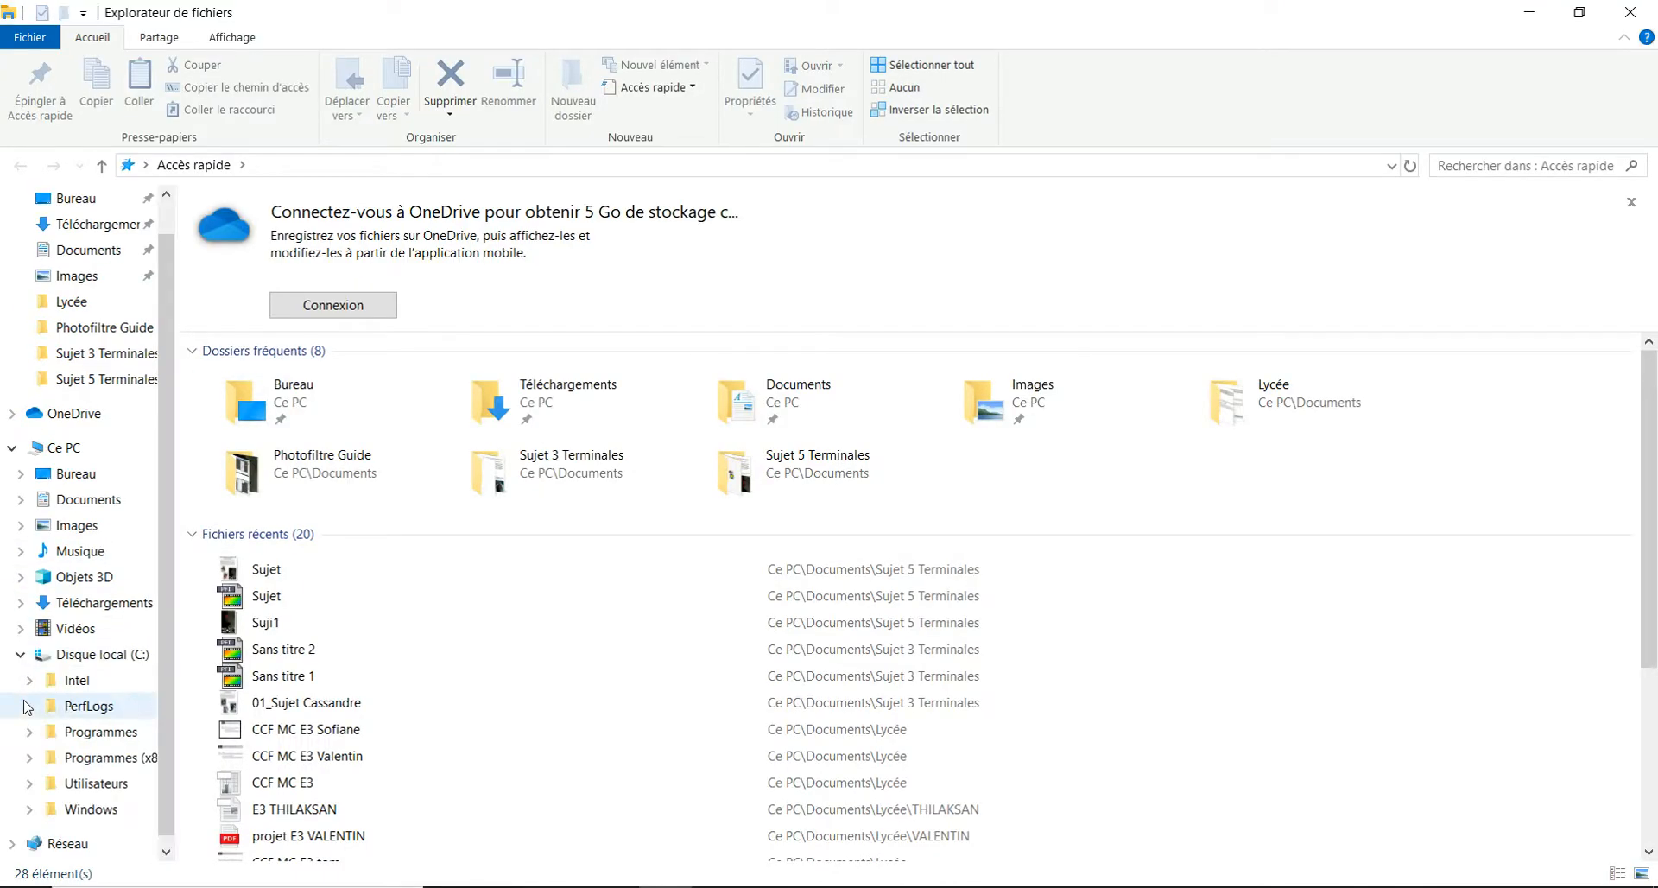
left_click(86, 809)
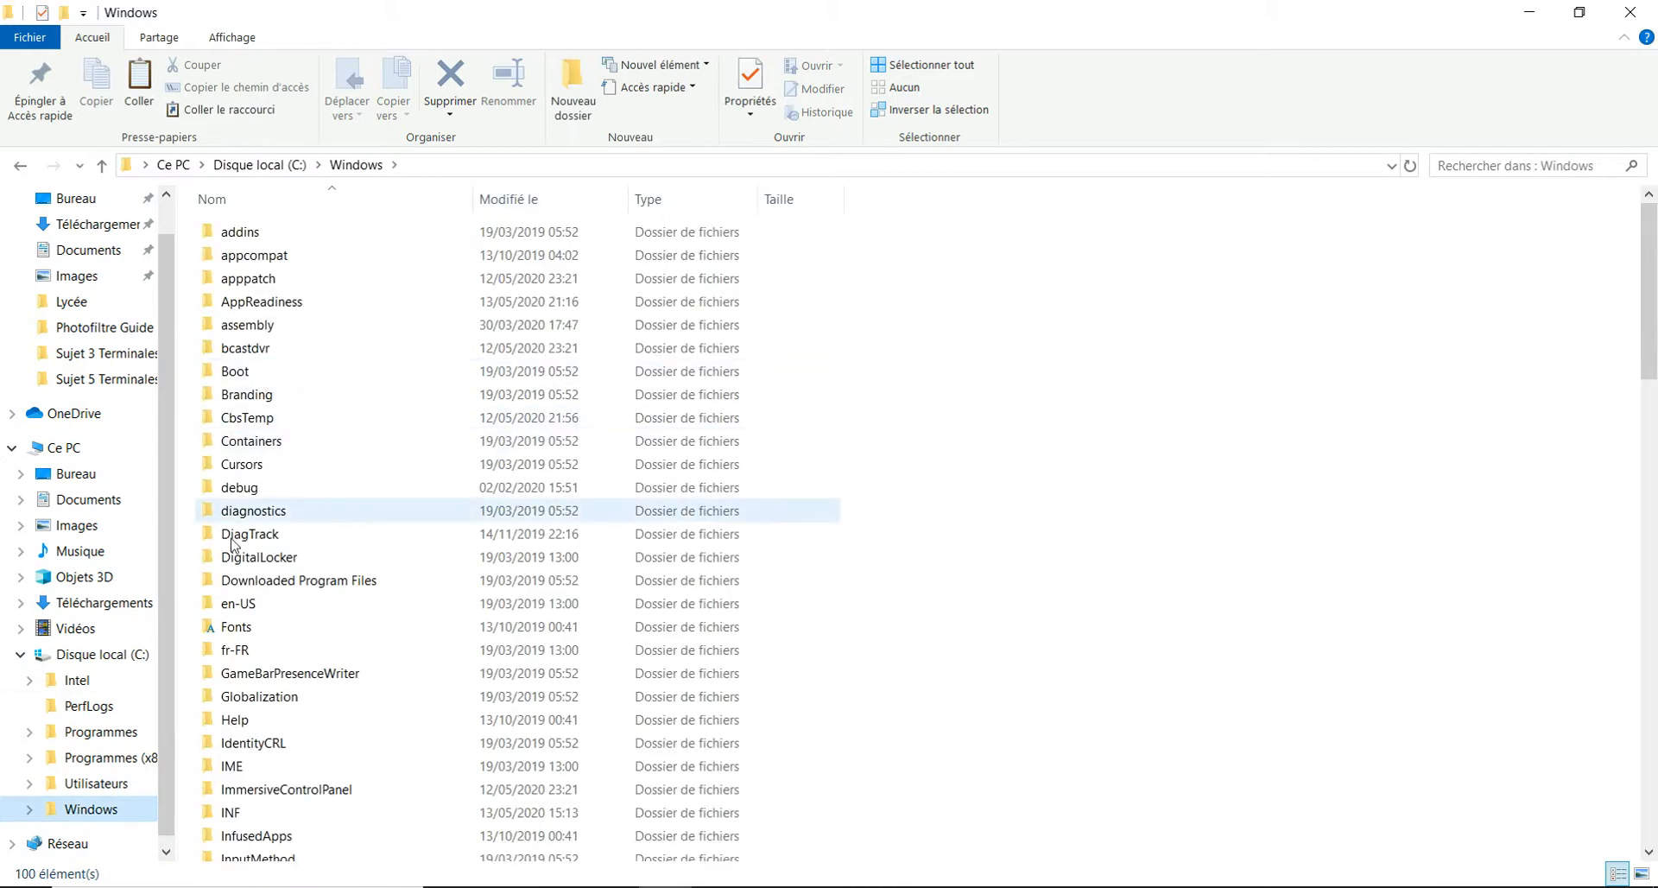
double_click(236, 629)
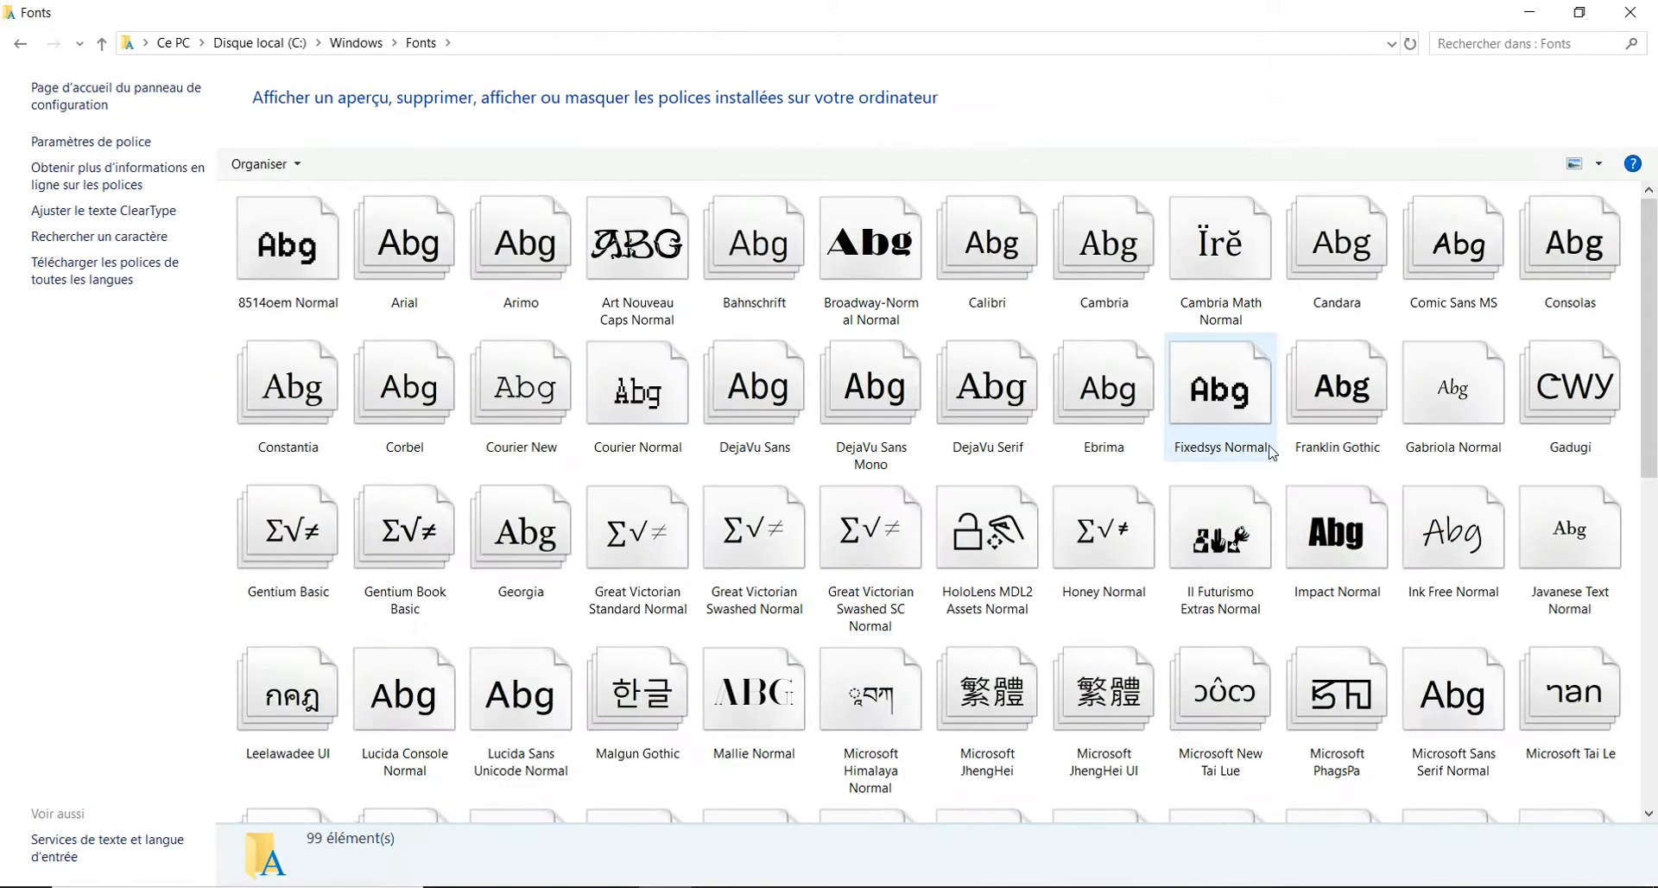
- Paste the copied Futurismo font into the Fonts folder to install it, and close the folder window
right_click(1288, 469)
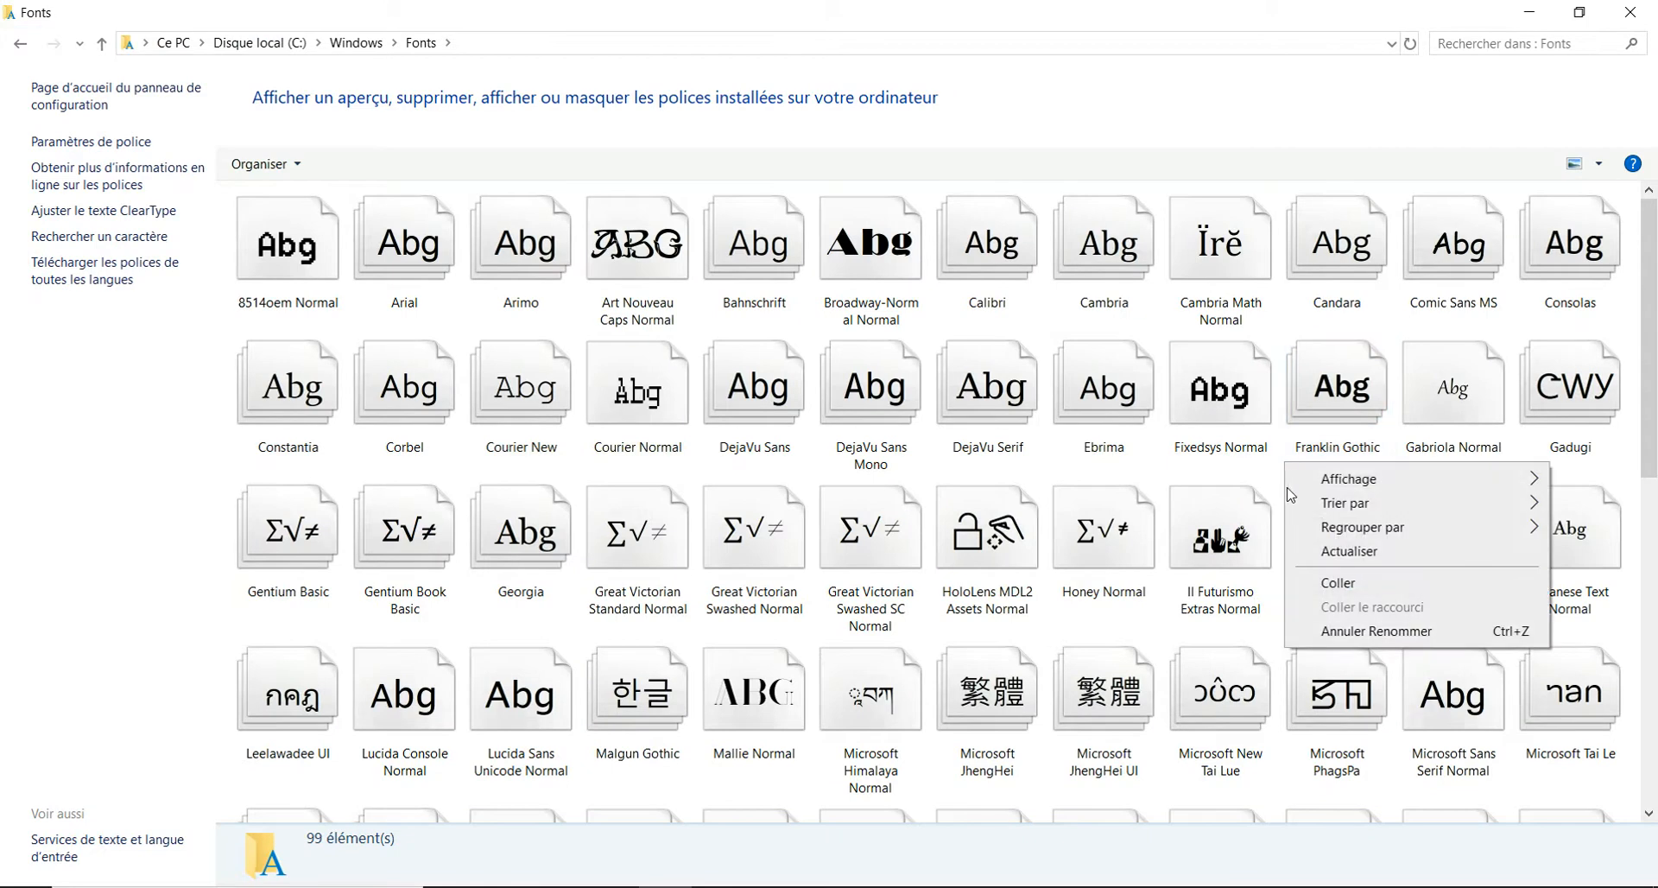
left_click(1328, 583)
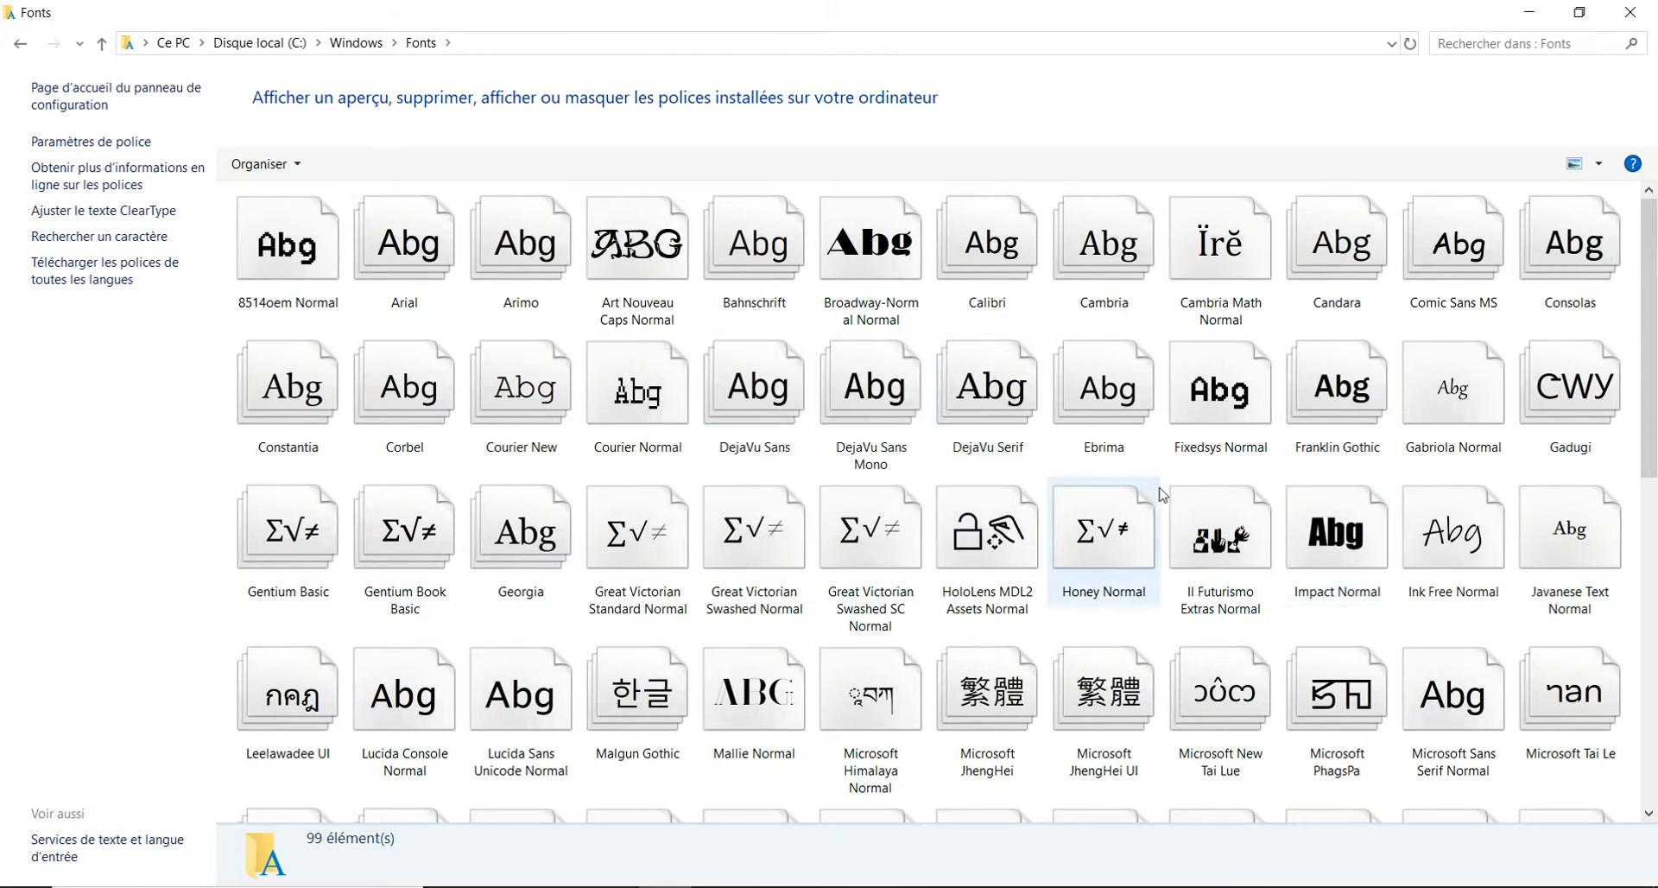
left_click(1461, 420)
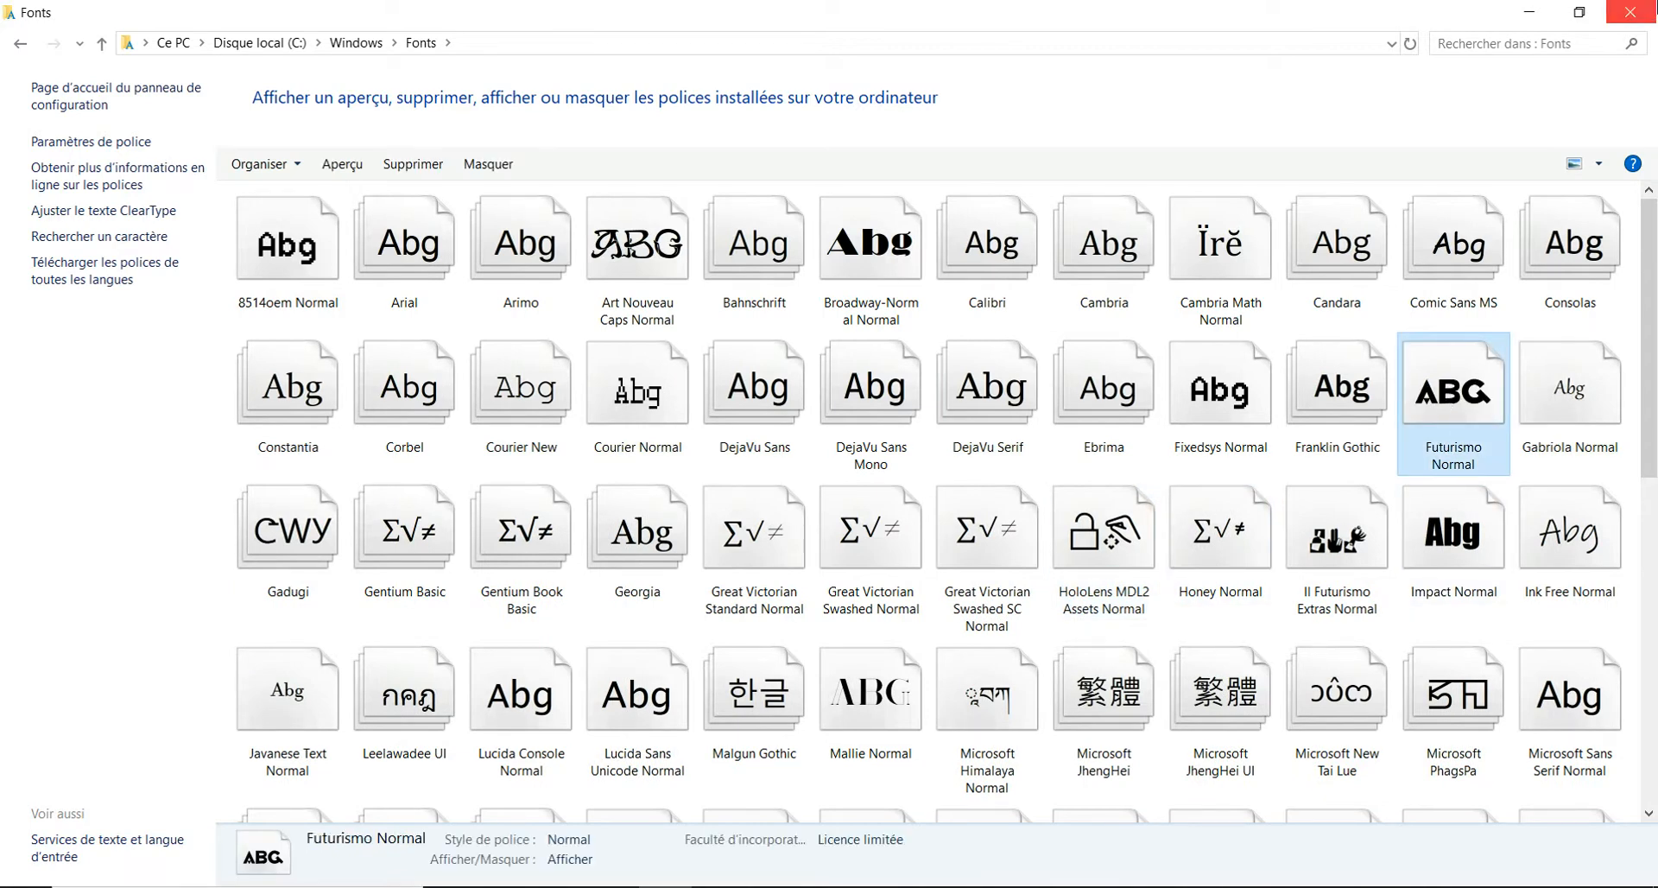
left_click(1646, 14)
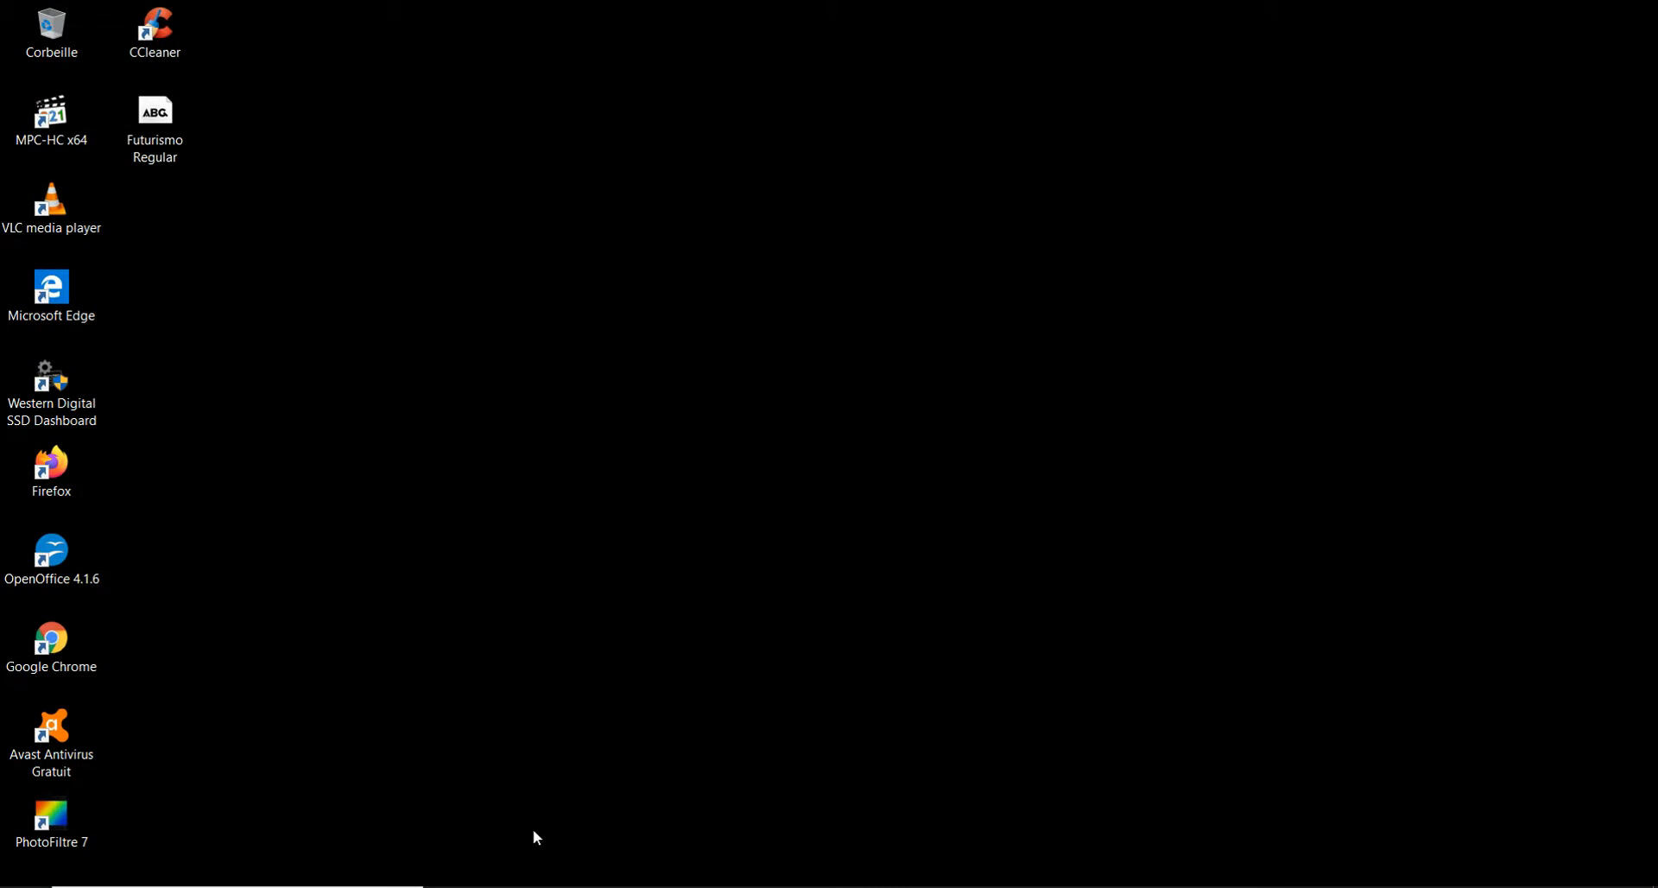
- Launch PhotoFiltre 7 and create a new white image of 21.01 × 29.71 cm at 200 pixels per inch
double_click(51, 819)
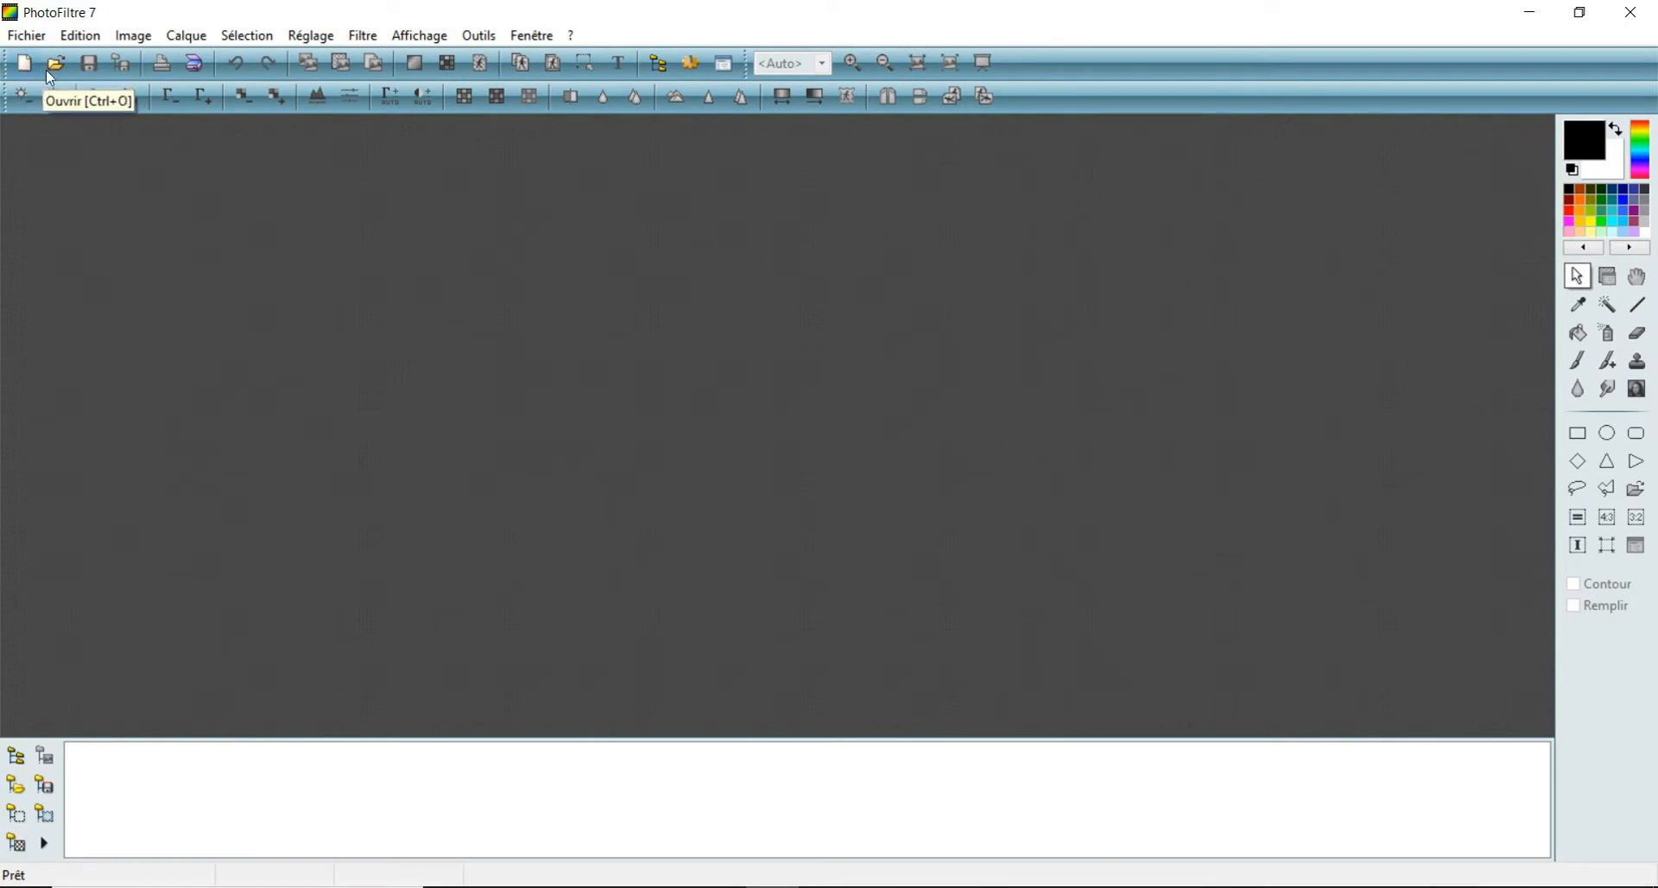
left_click(19, 67)
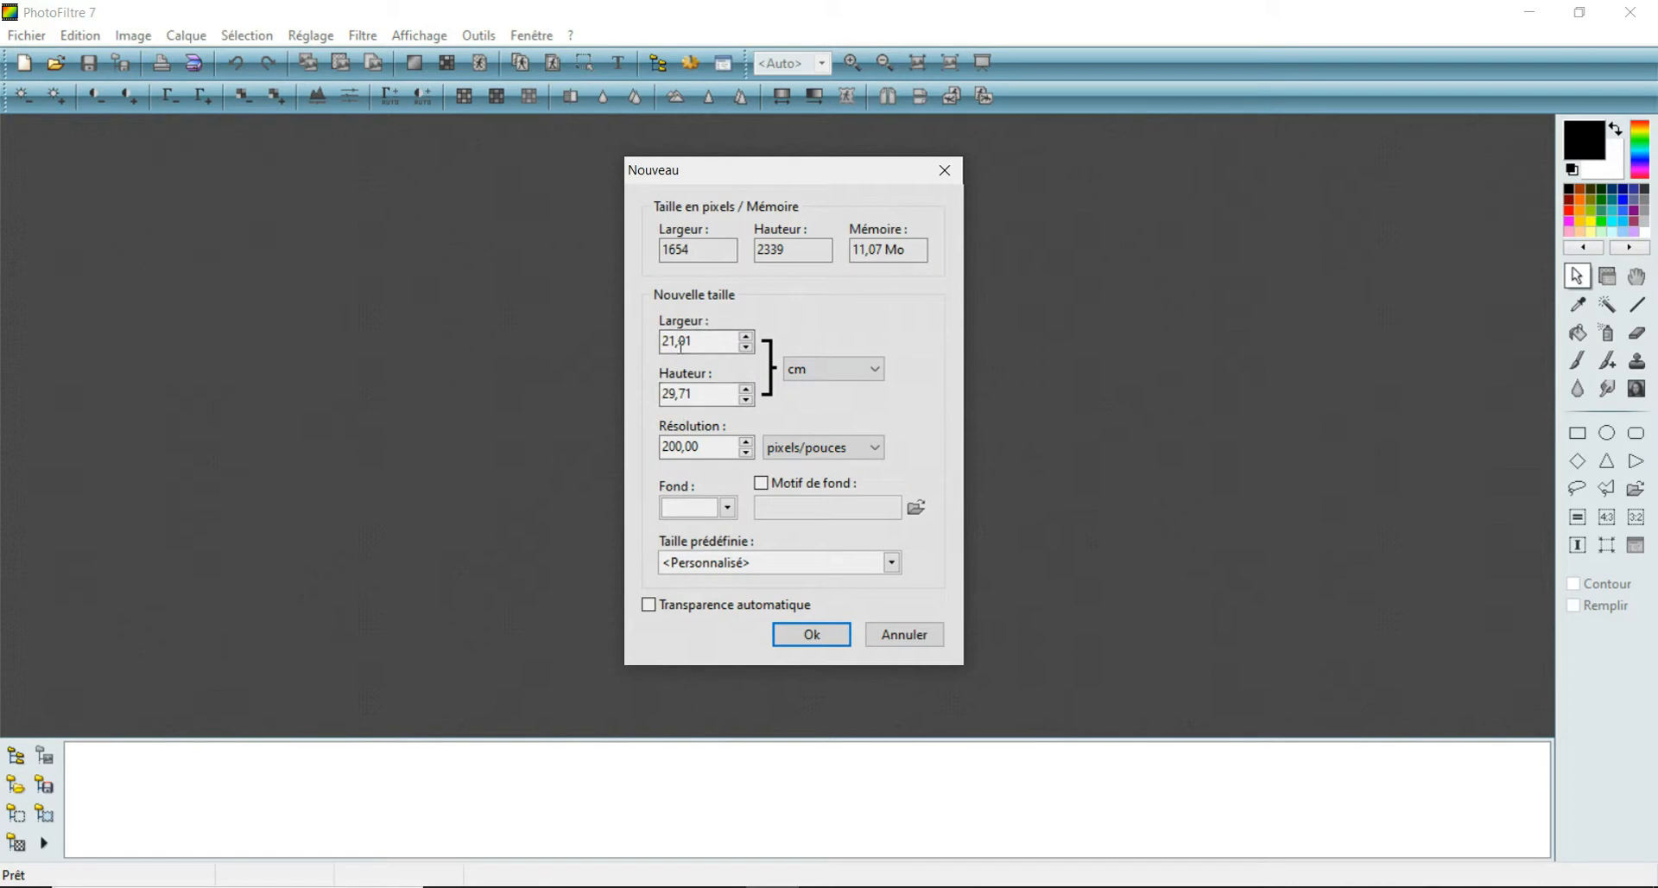
left_click(878, 371)
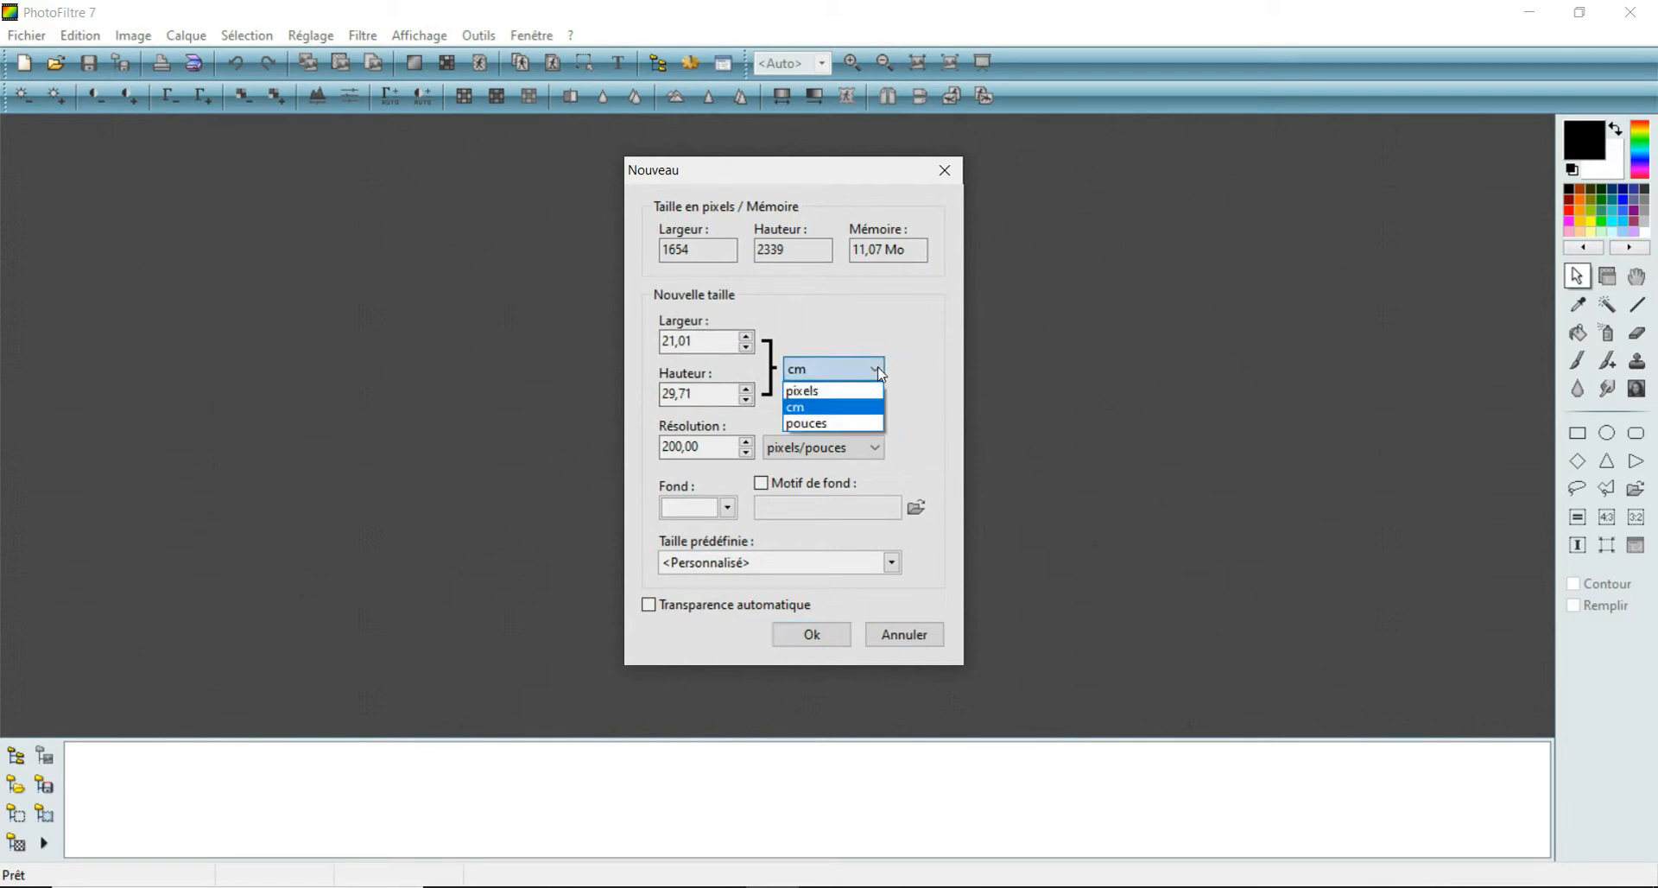
left_click(860, 408)
left_click(706, 447)
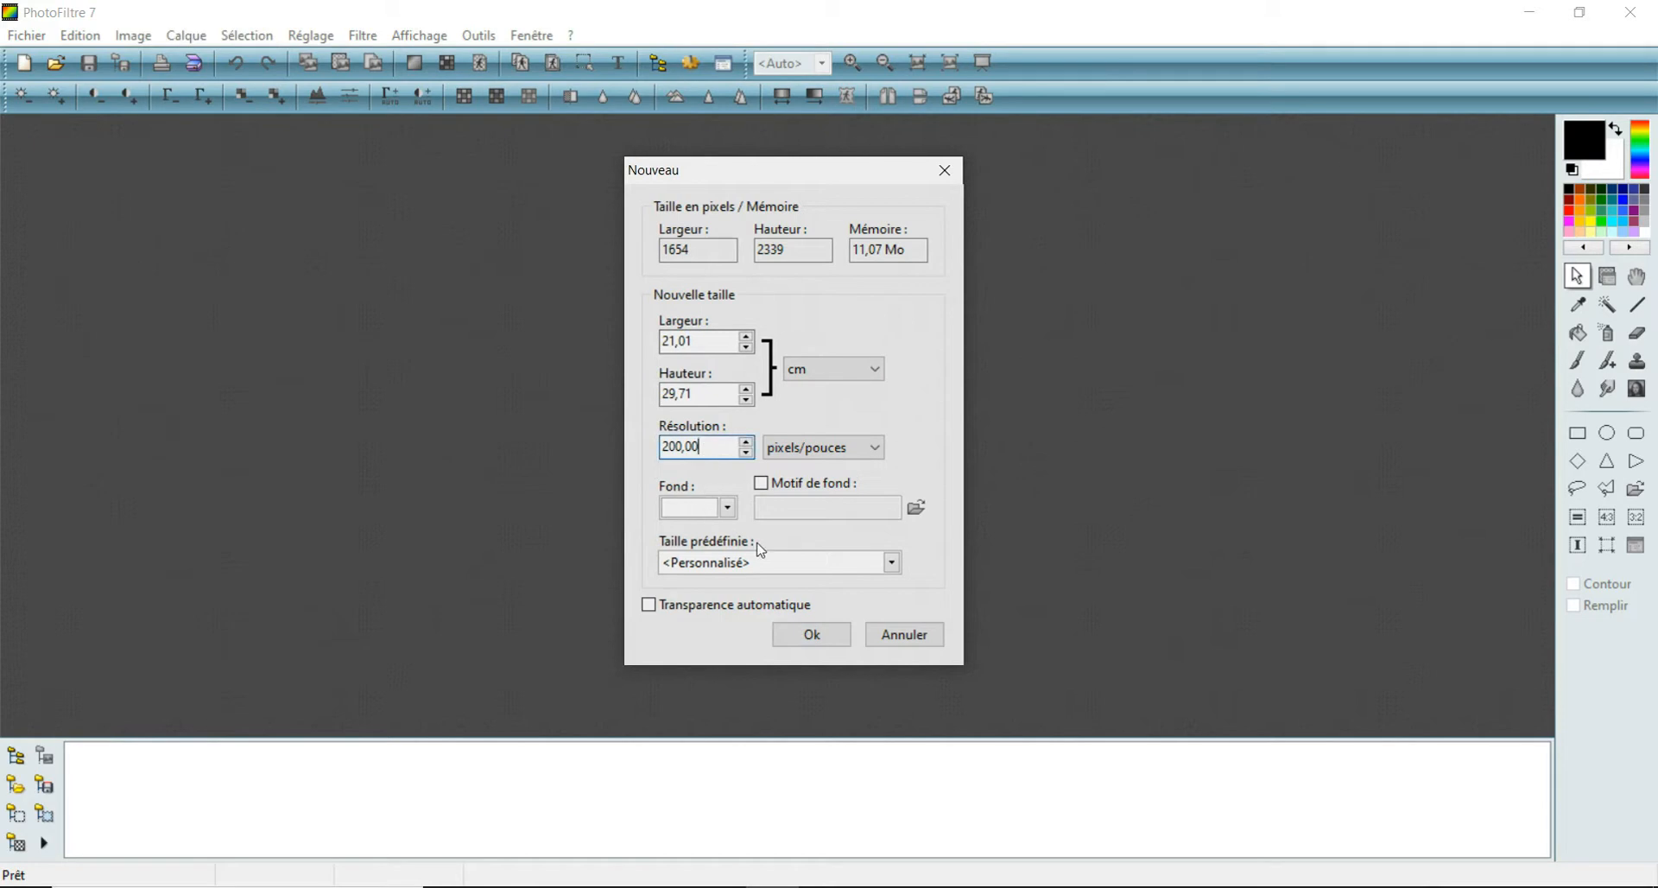
left_click(796, 639)
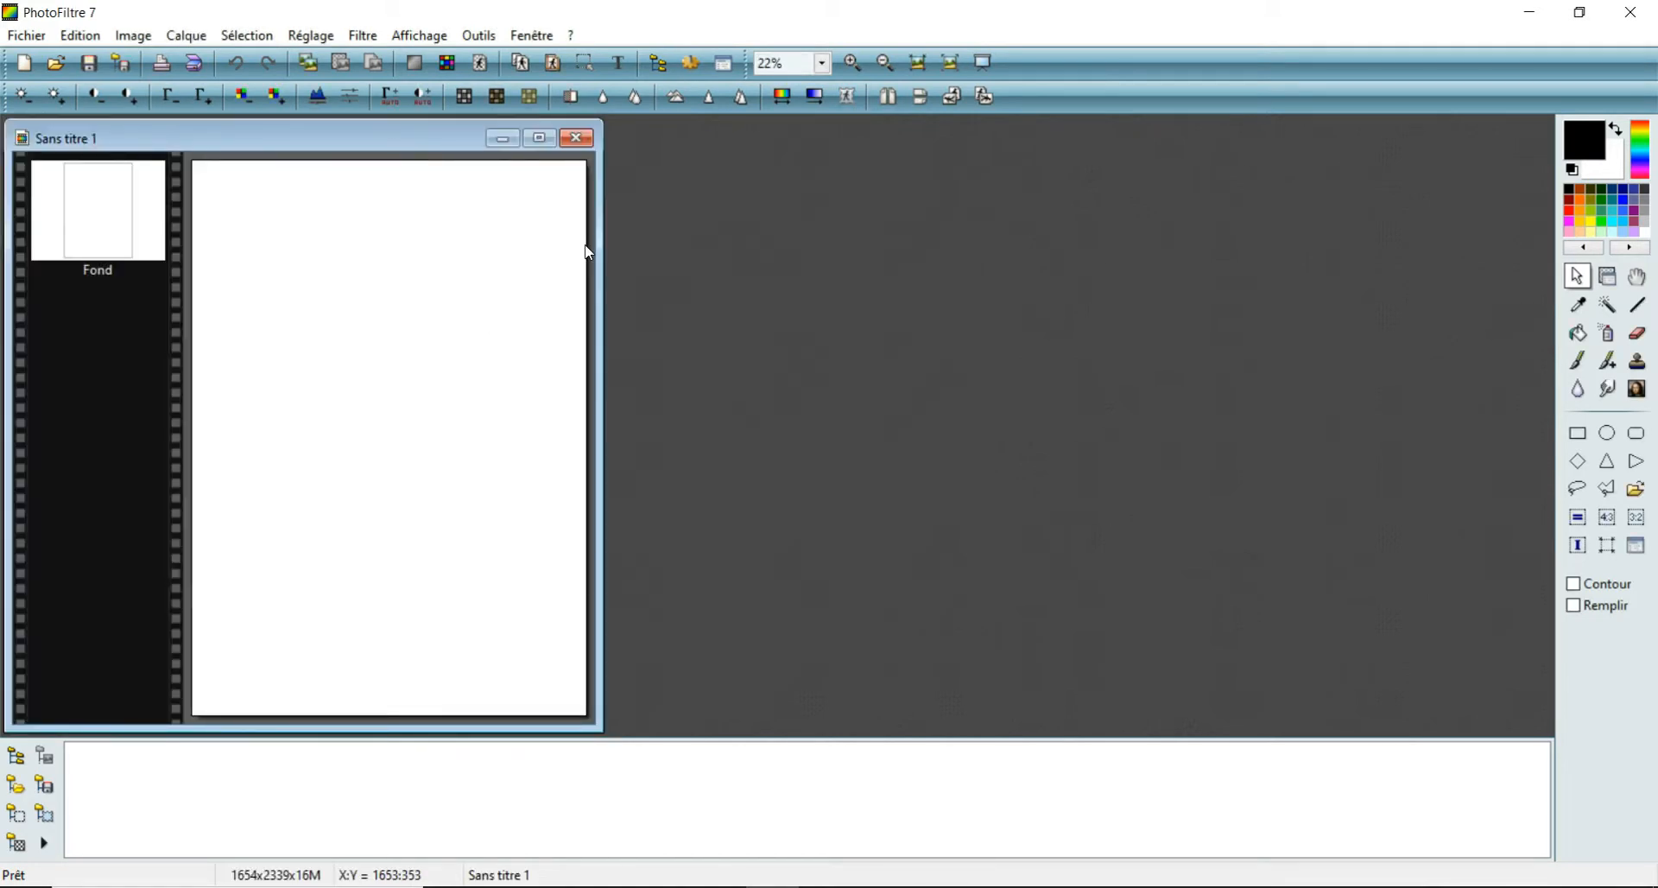
- Add an underlined black text layer reading "NOIR" in the Futurismo font
left_click(618, 64)
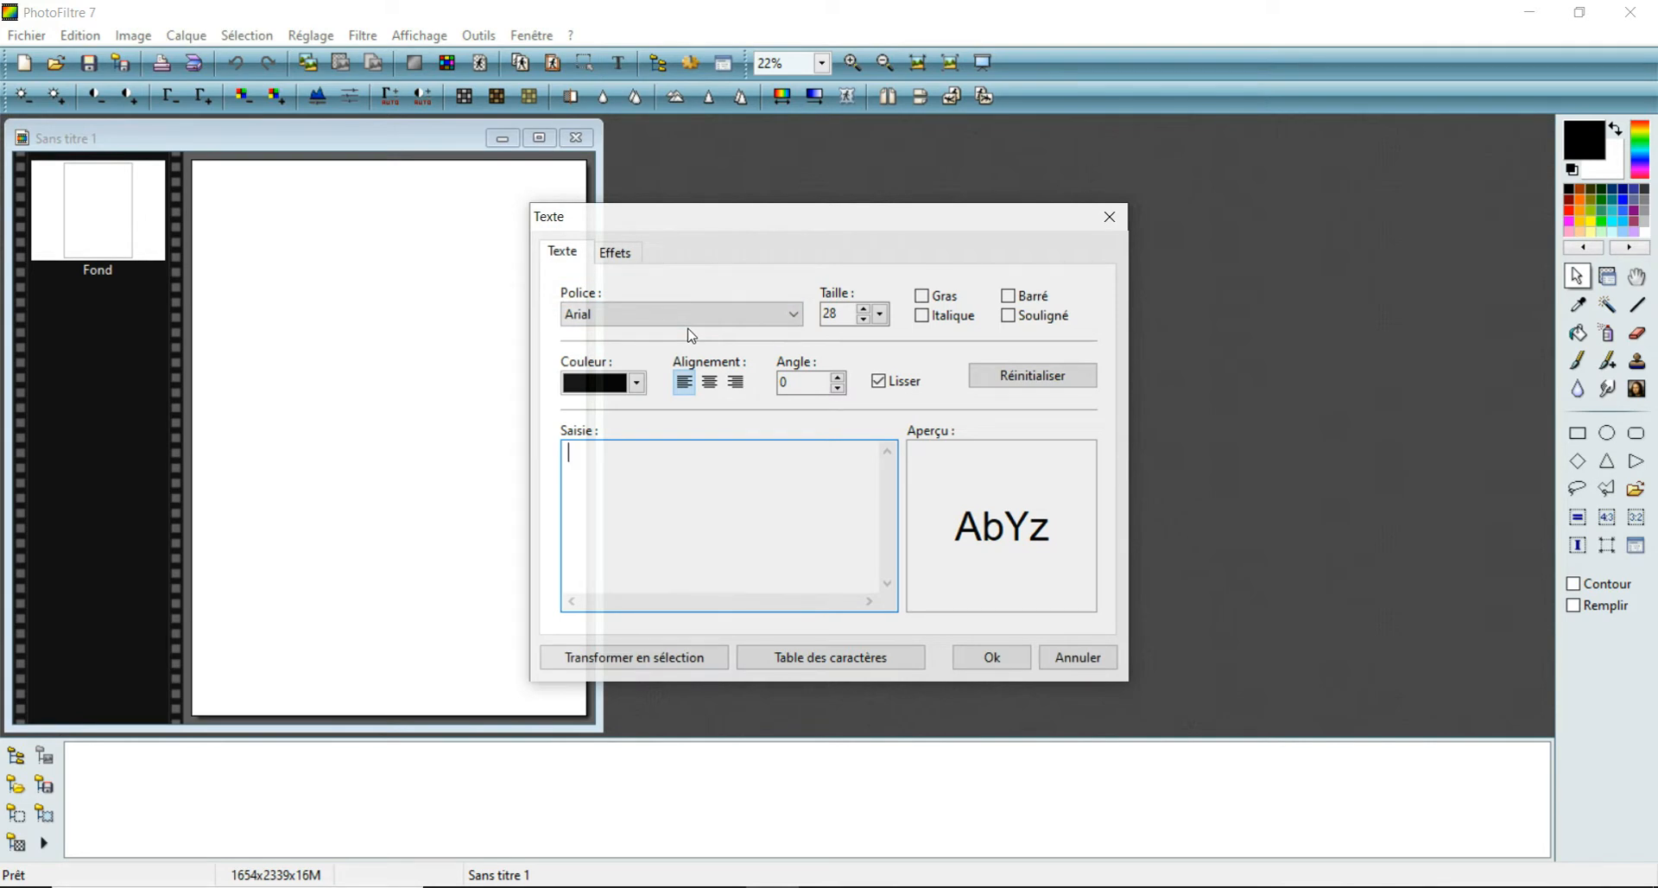
left_click(796, 317)
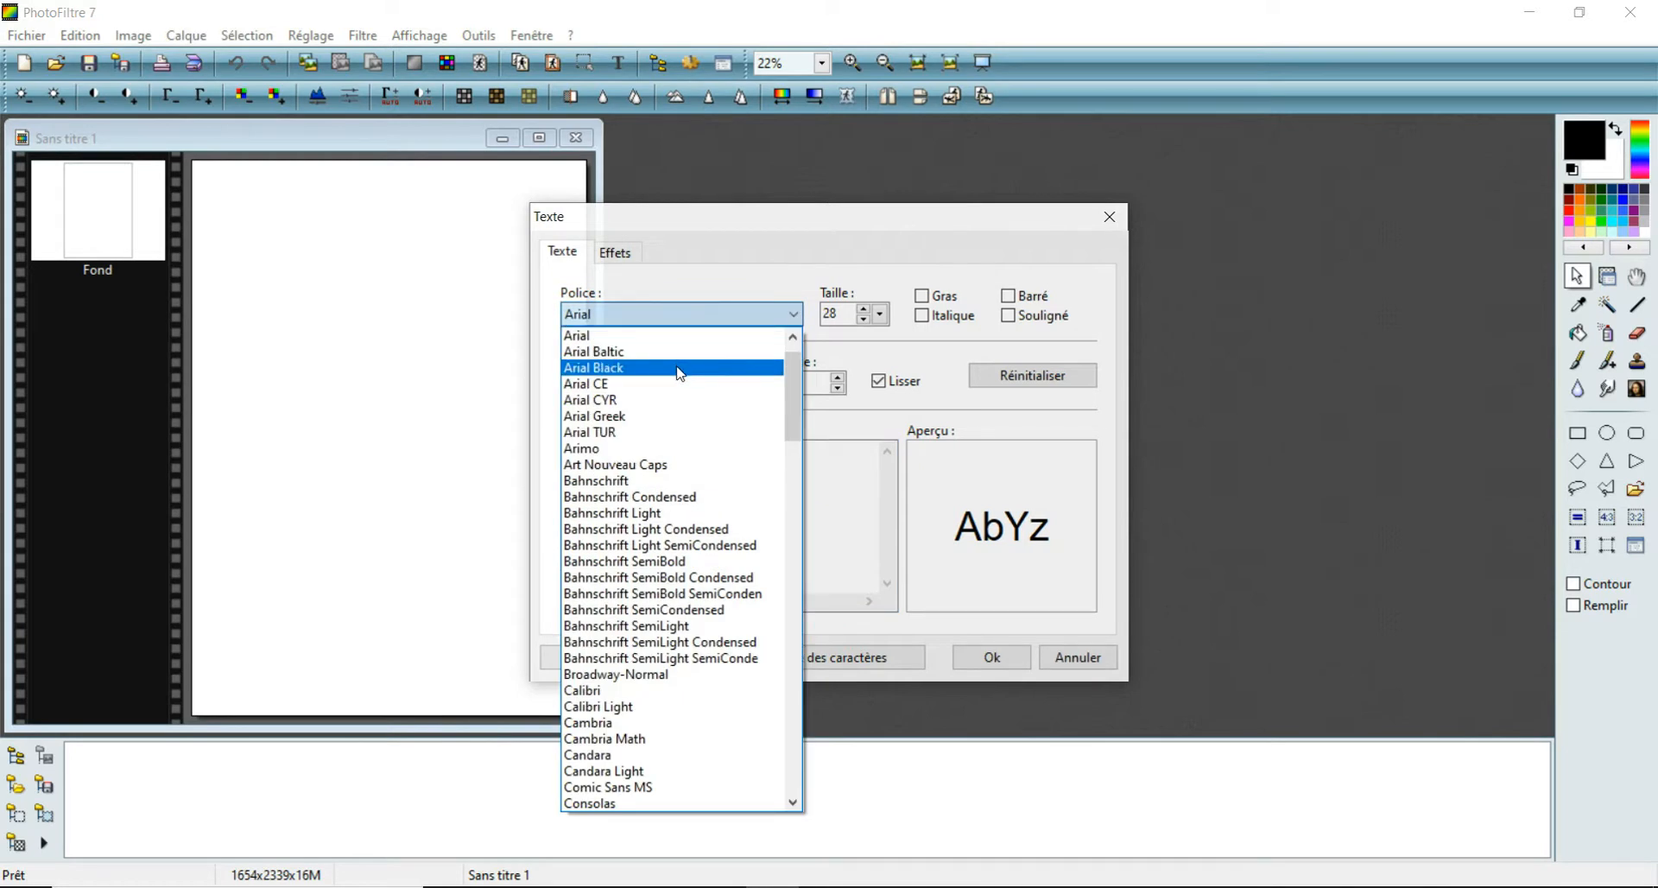
left_click_drag(797, 402, 782, 532)
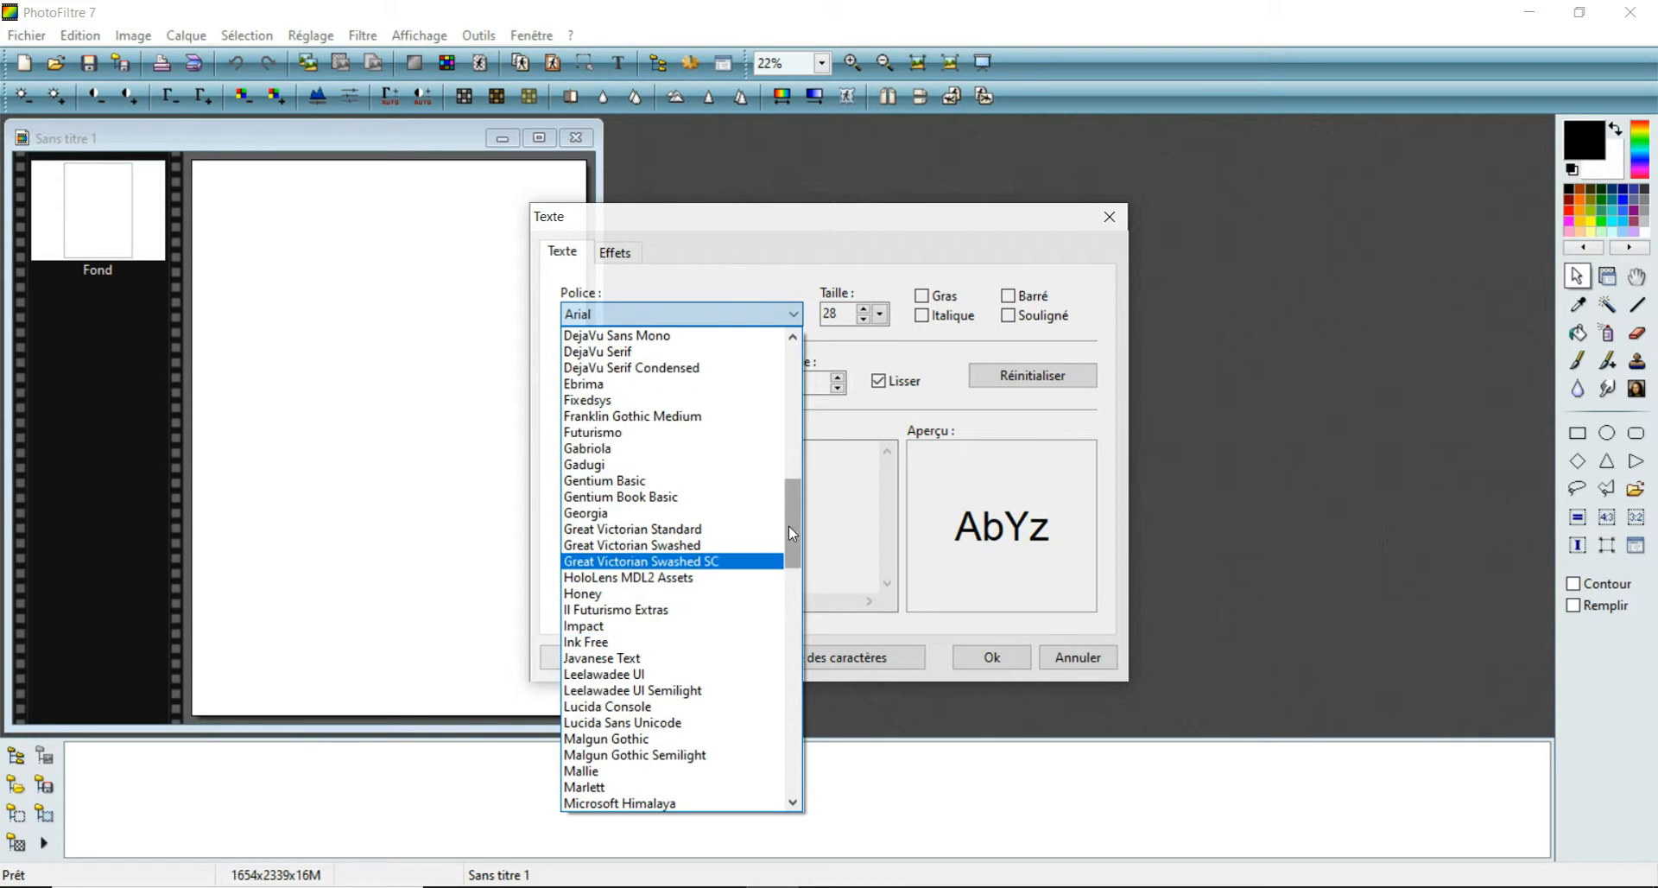
left_click(630, 441)
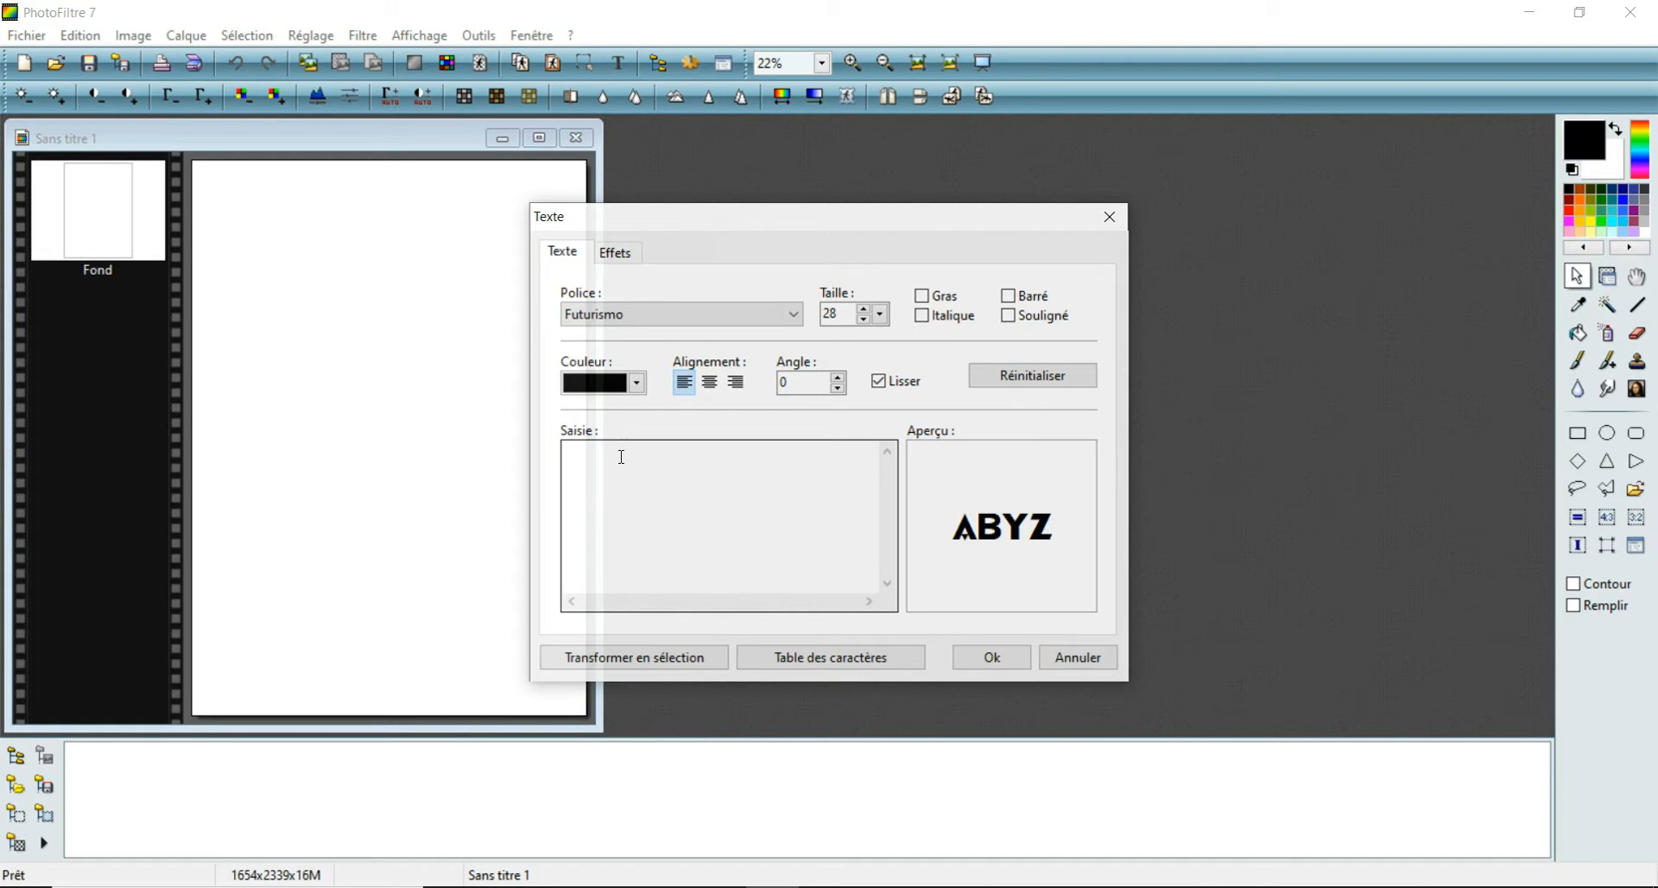
left_click(600, 477)
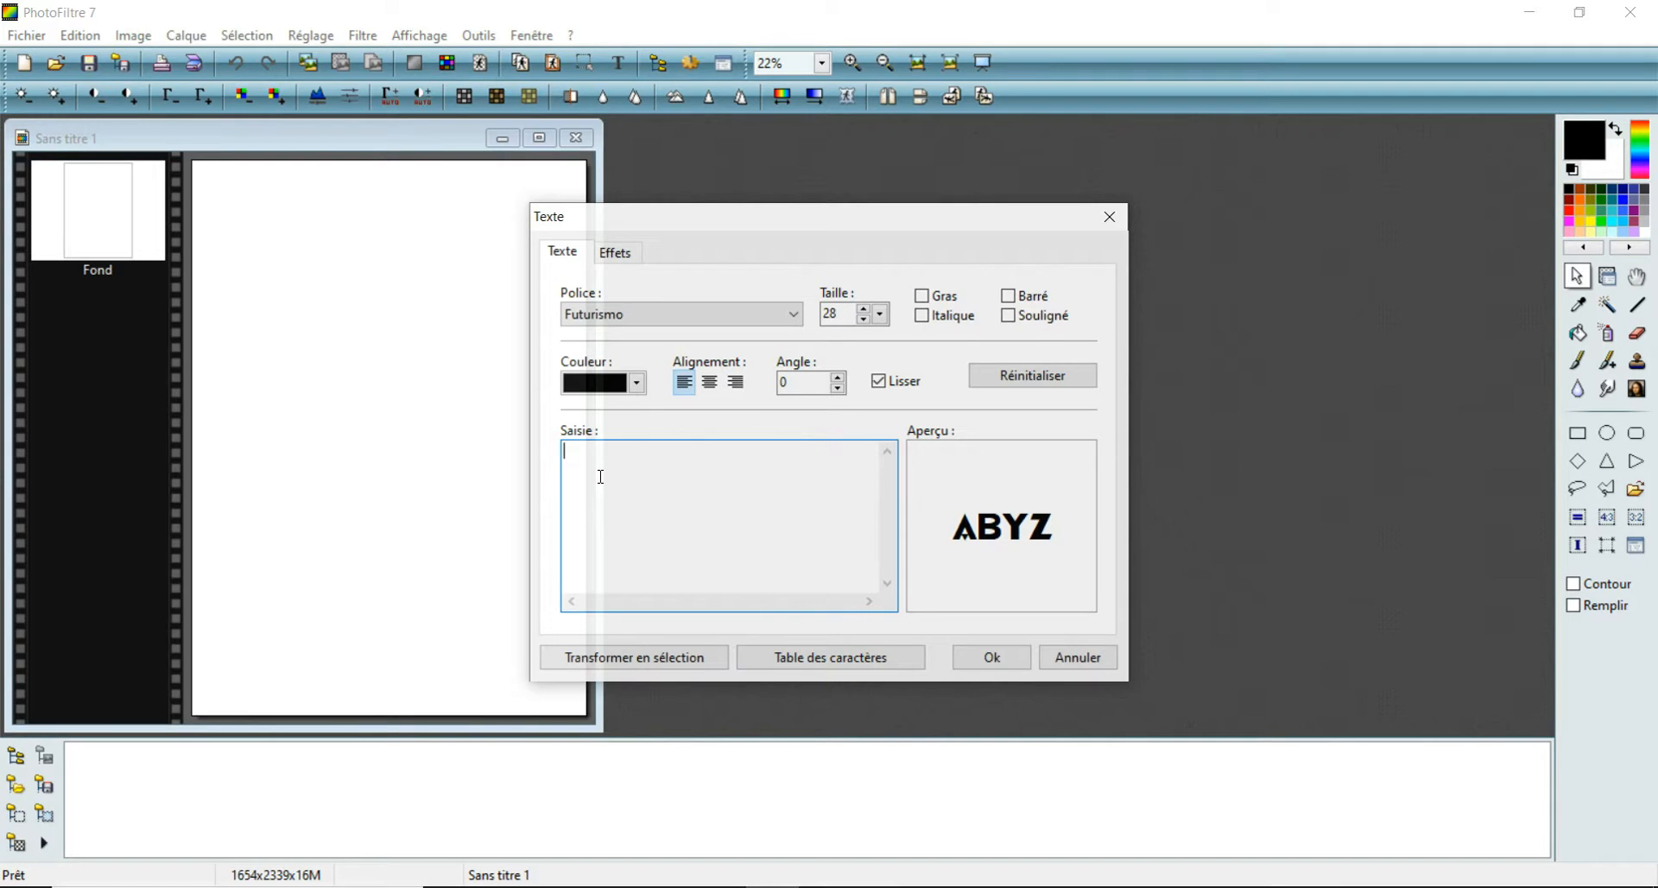
type("NOIR")
left_click(1008, 316)
left_click(1007, 316)
left_click(1008, 316)
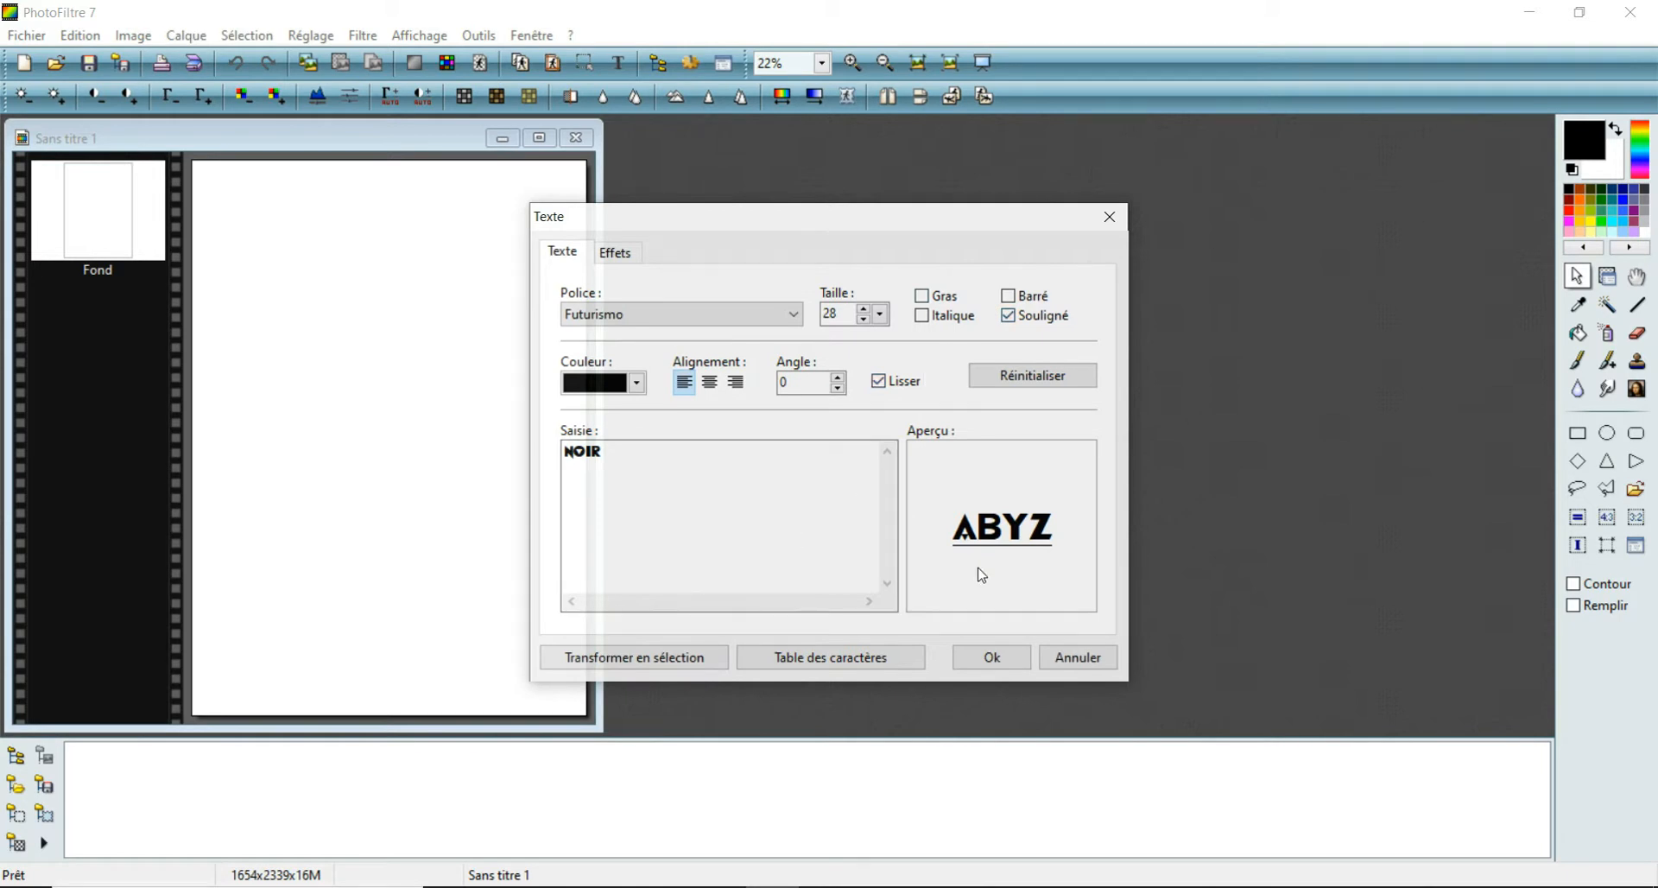
left_click(978, 670)
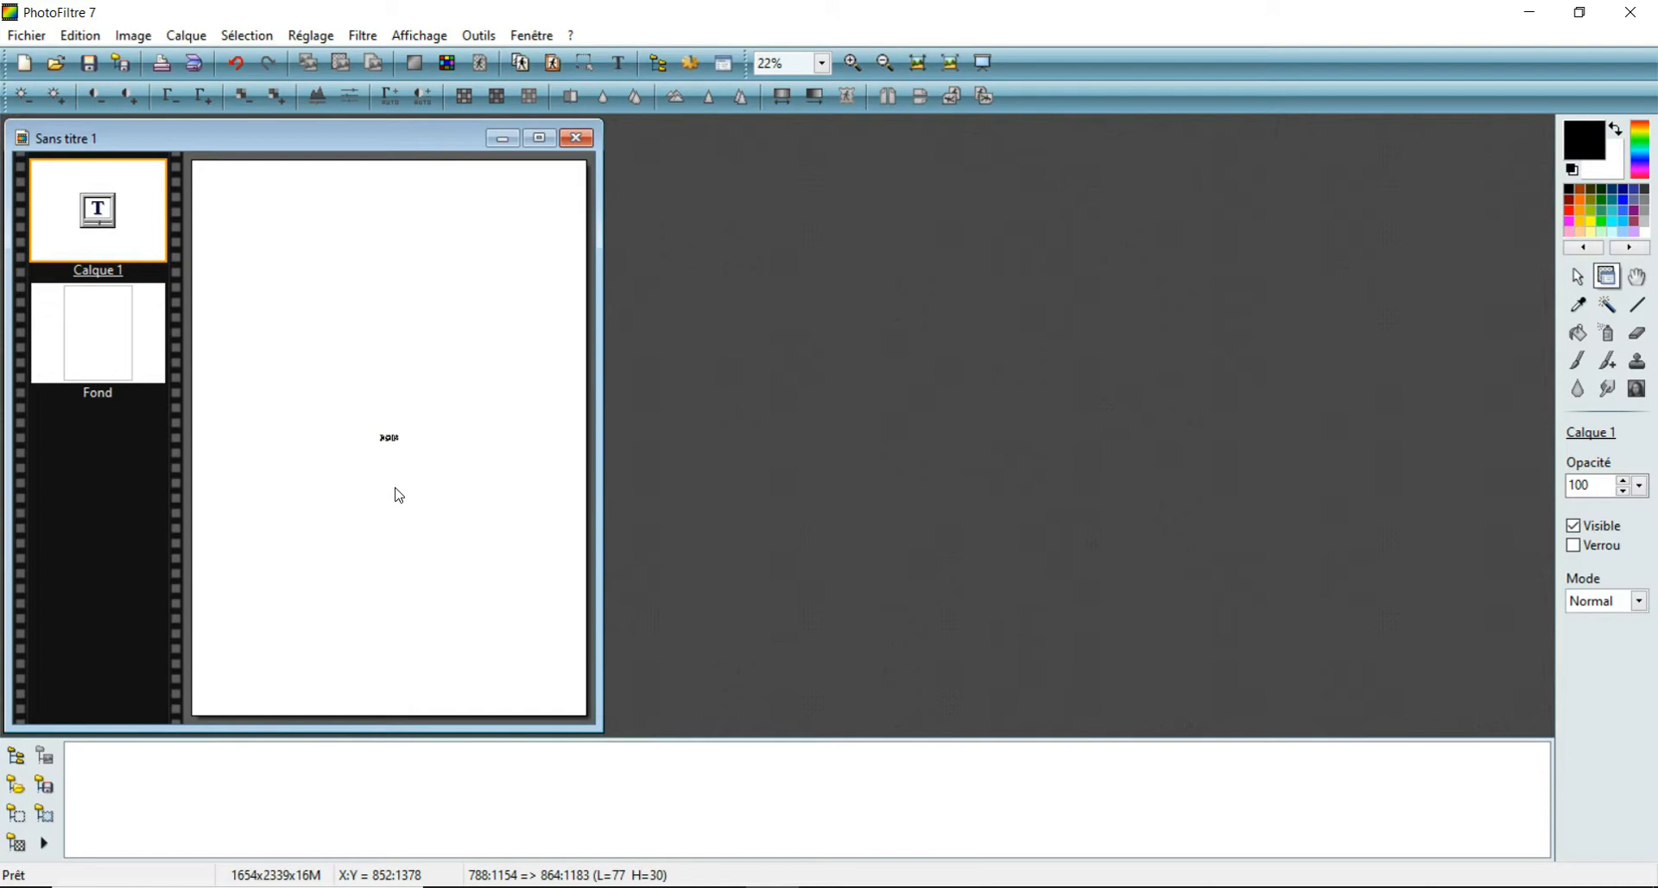
- Enlarge the NOIR text layer to about 1739 × 662 px and move it to the lower part of the page
right_click(103, 213)
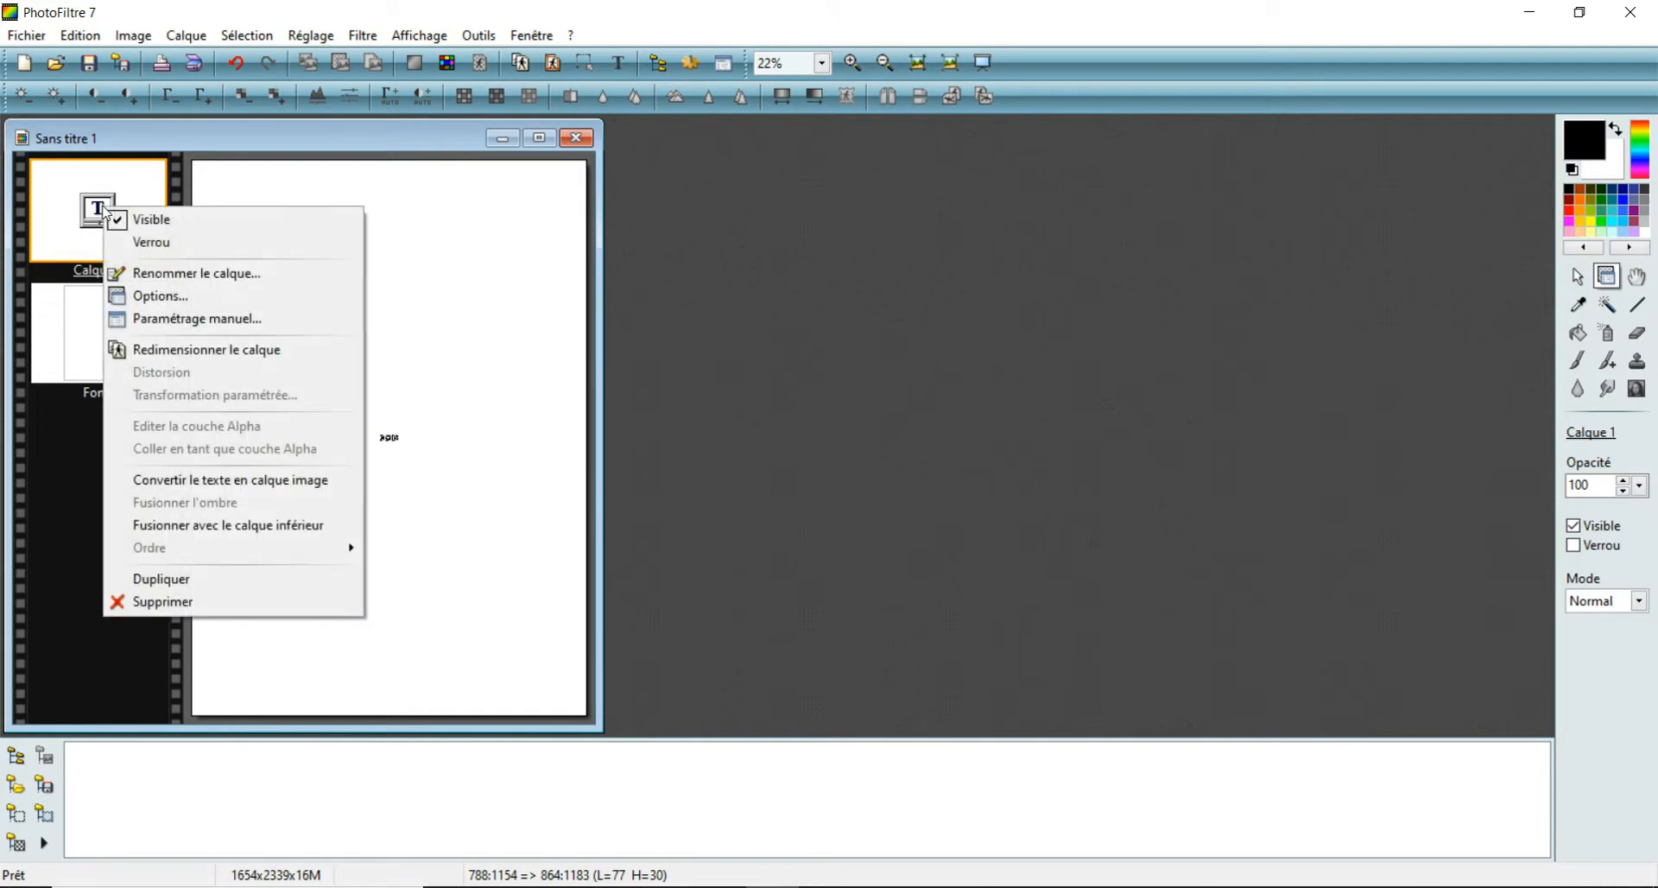
left_click(153, 351)
left_click_drag(400, 445, 485, 475)
left_click_drag(544, 610, 588, 662)
left_click_drag(536, 473, 335, 578)
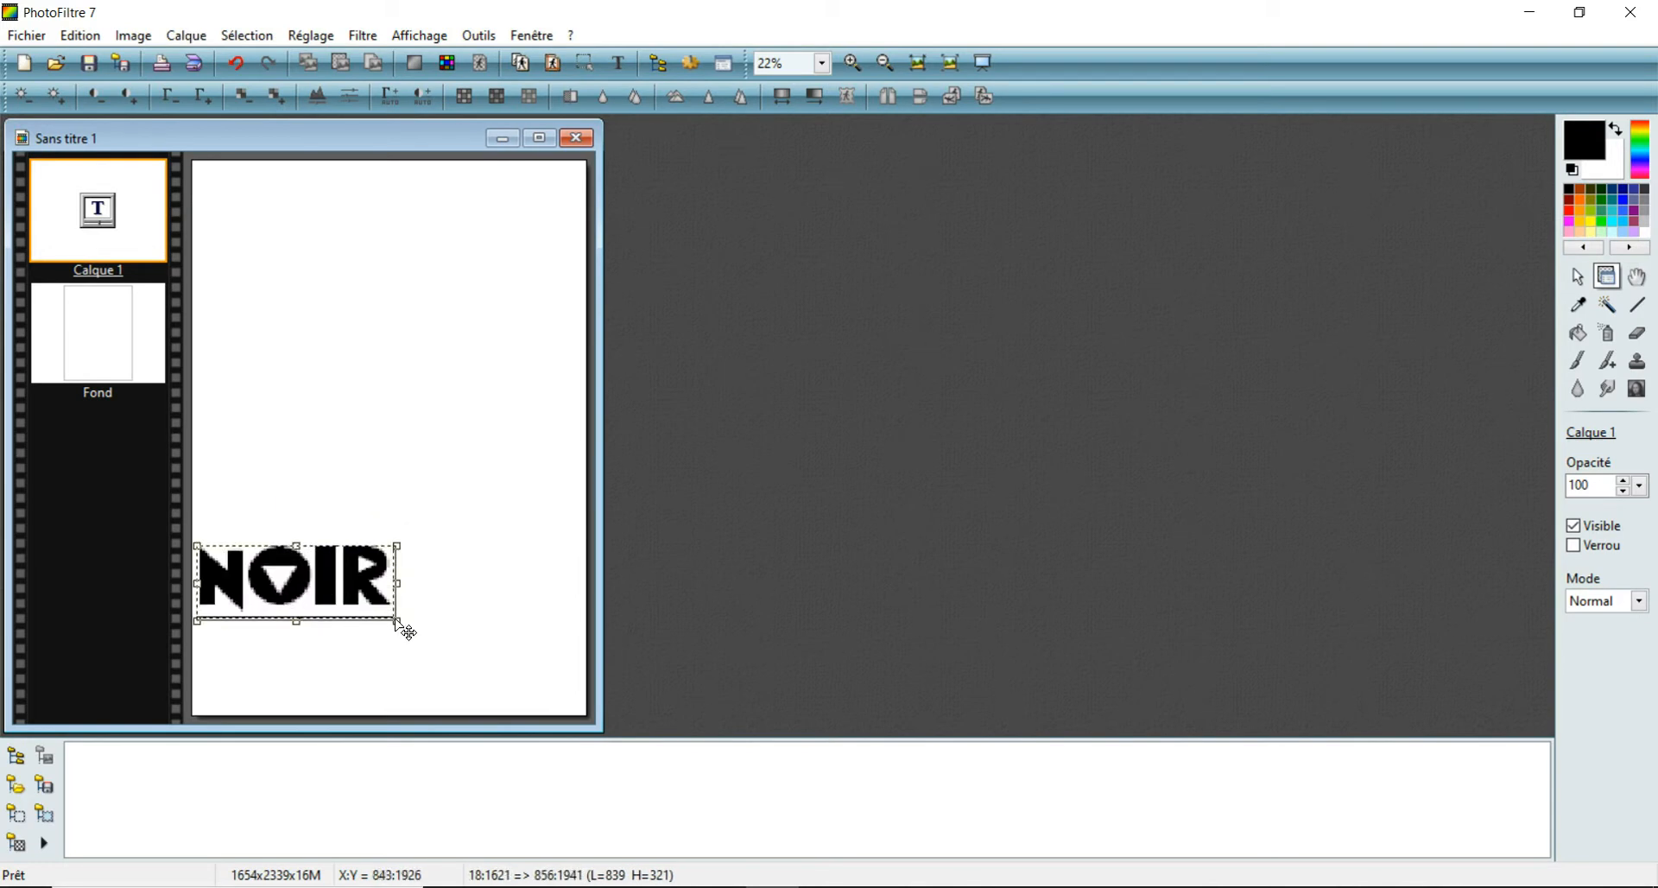
left_click_drag(398, 622, 587, 742)
left_click_drag(555, 651, 551, 664)
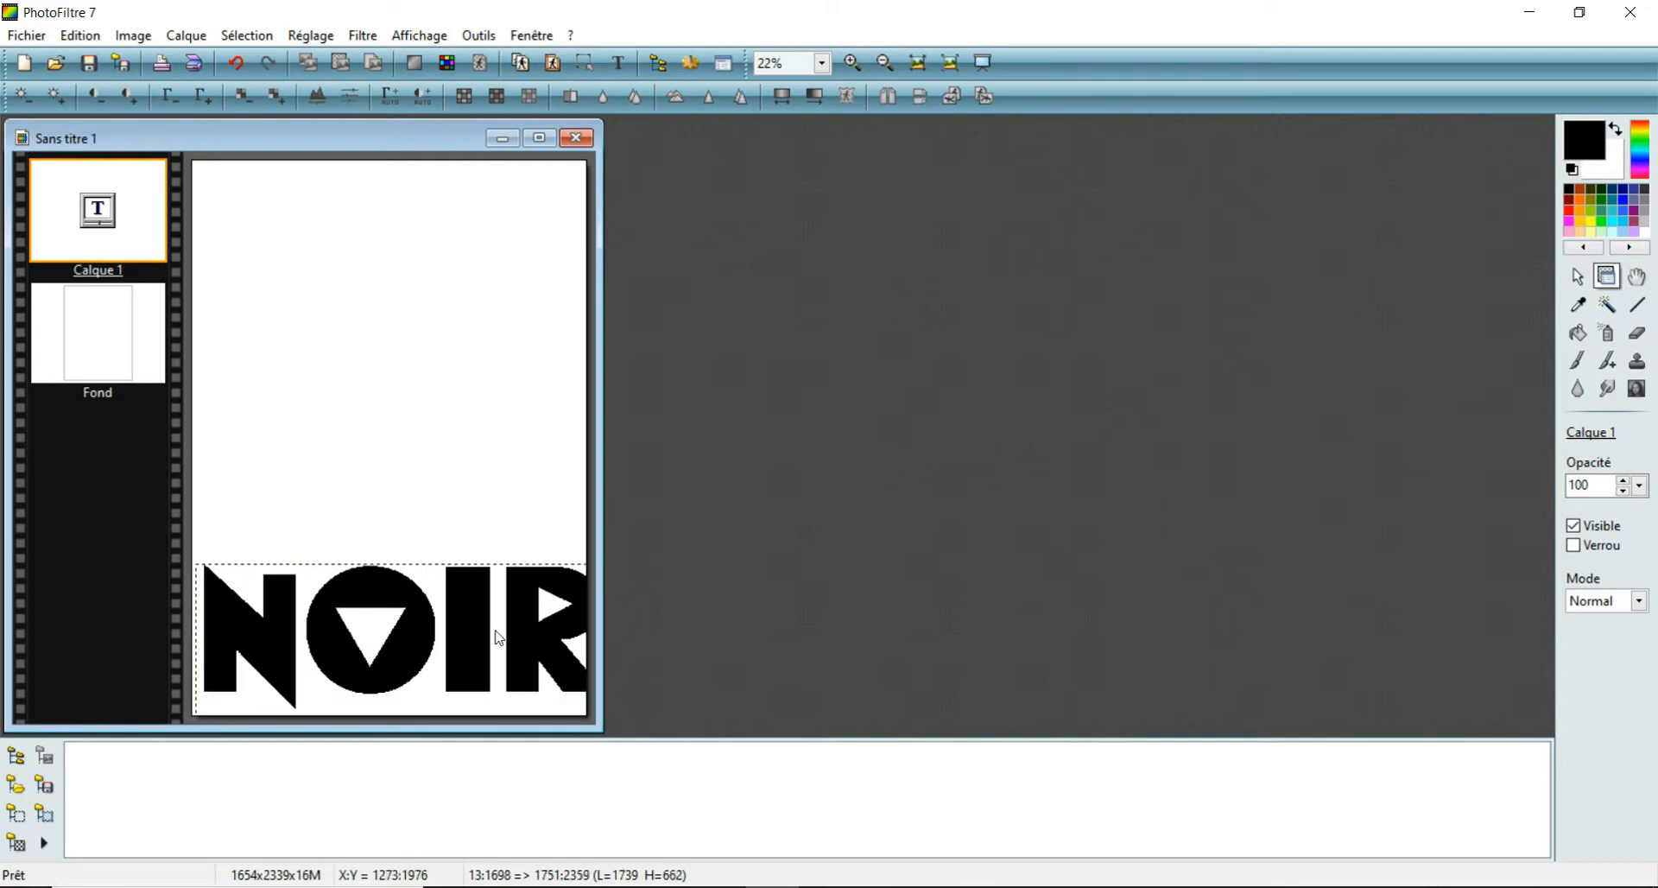
- Shrink the NOIR text layer to about 1540 × 587 px and centre it near the page's bottom edge
right_click(118, 235)
left_click(157, 369)
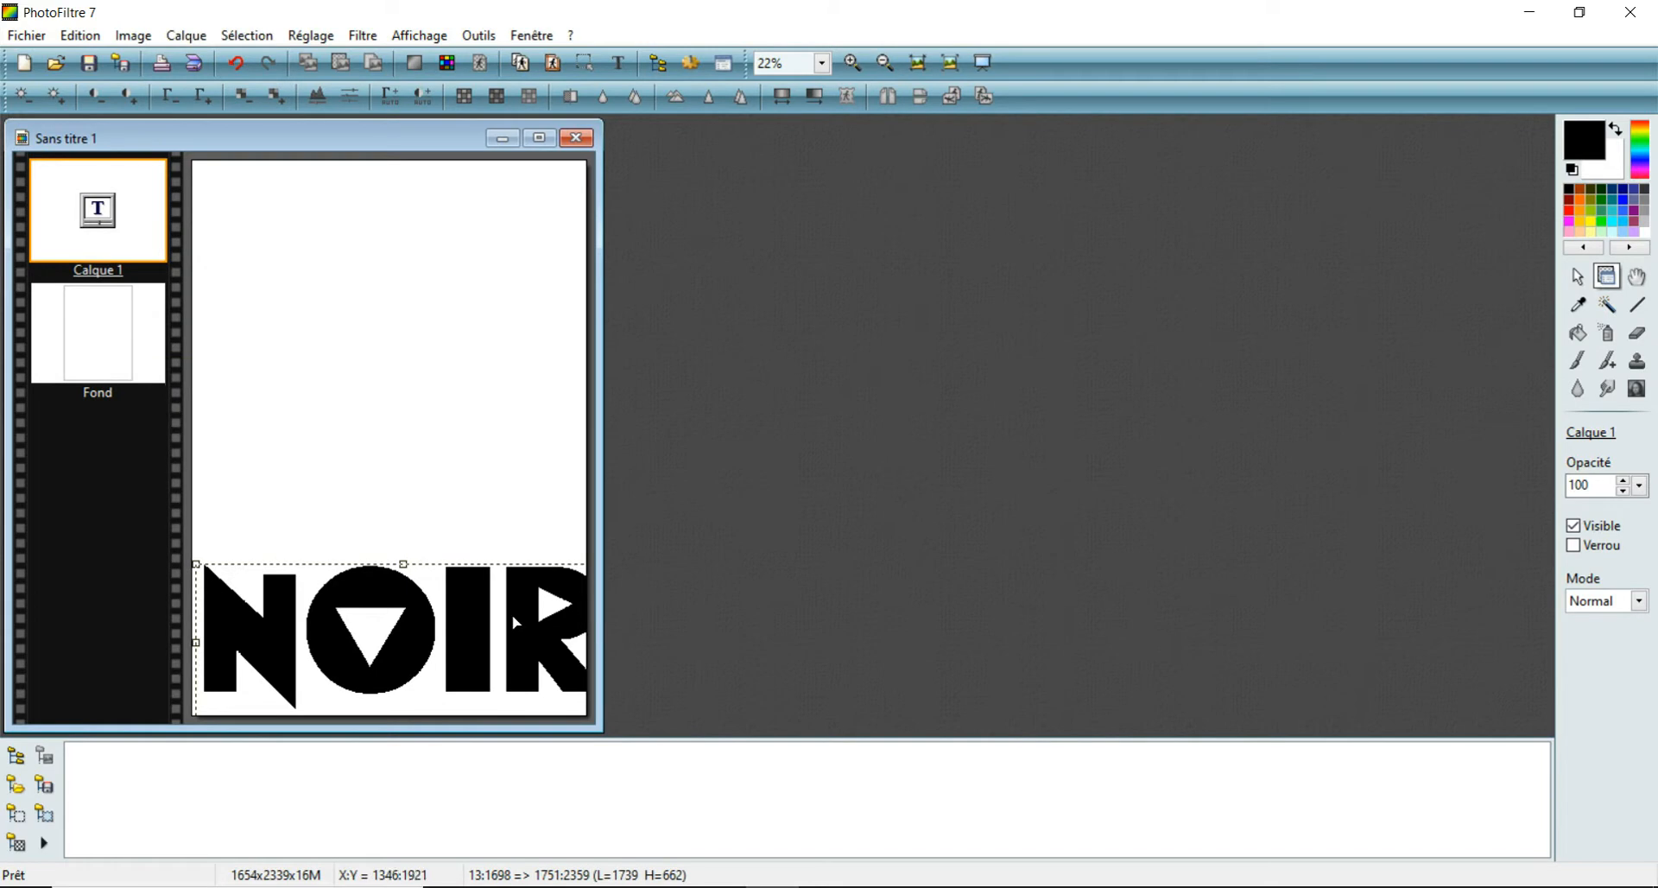
left_click_drag(496, 618, 492, 615)
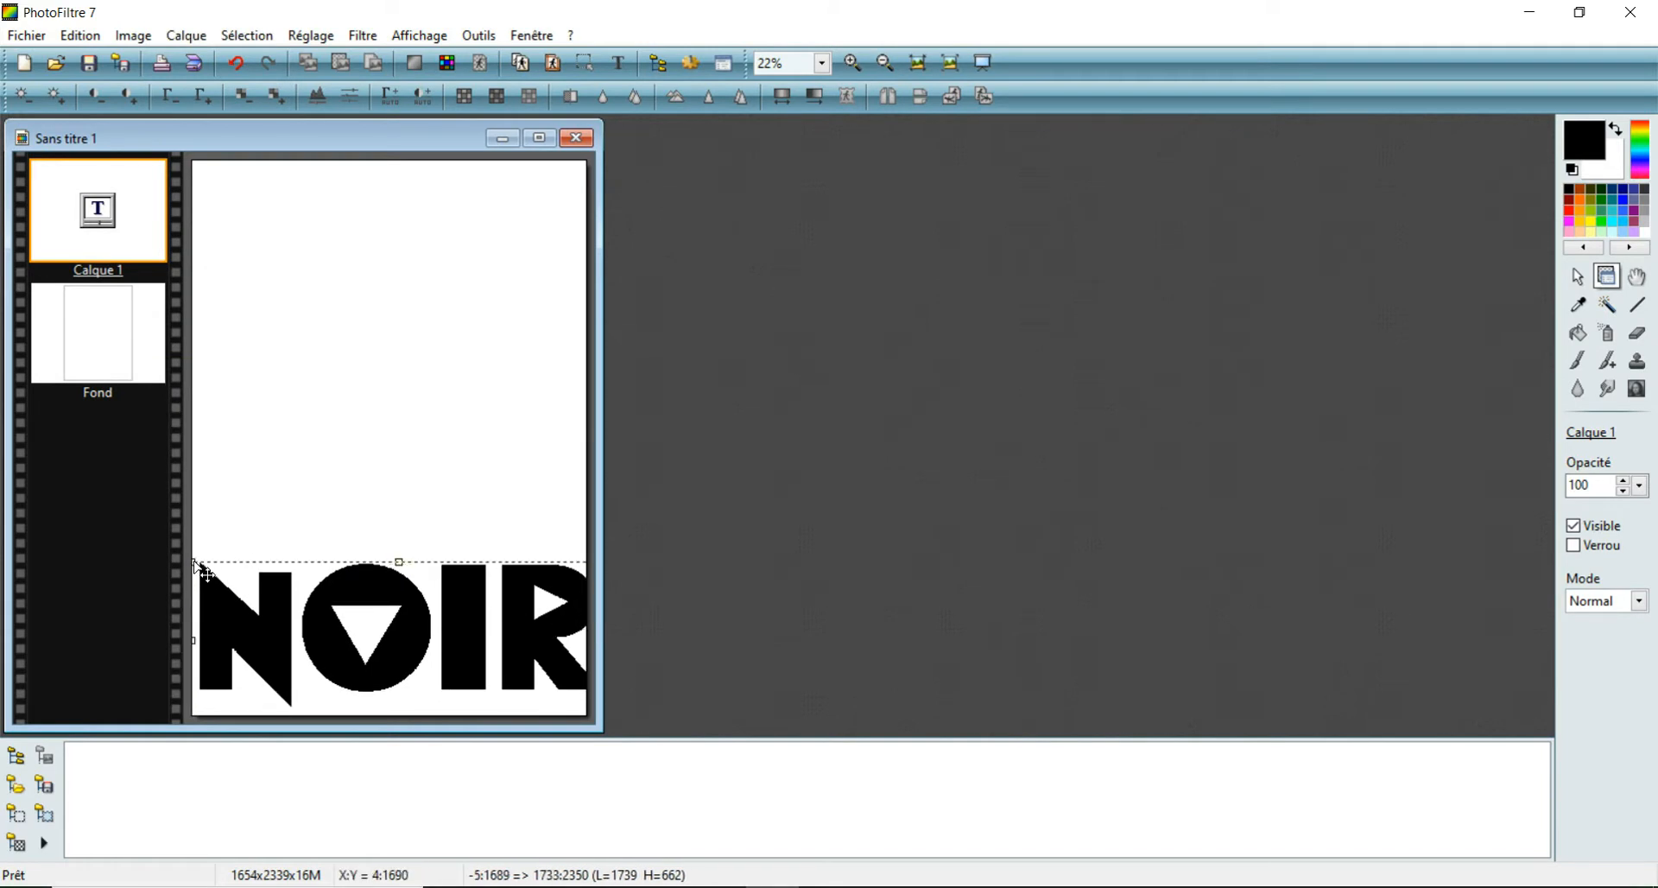
left_click_drag(201, 570, 217, 577)
left_click_drag(393, 623, 378, 592)
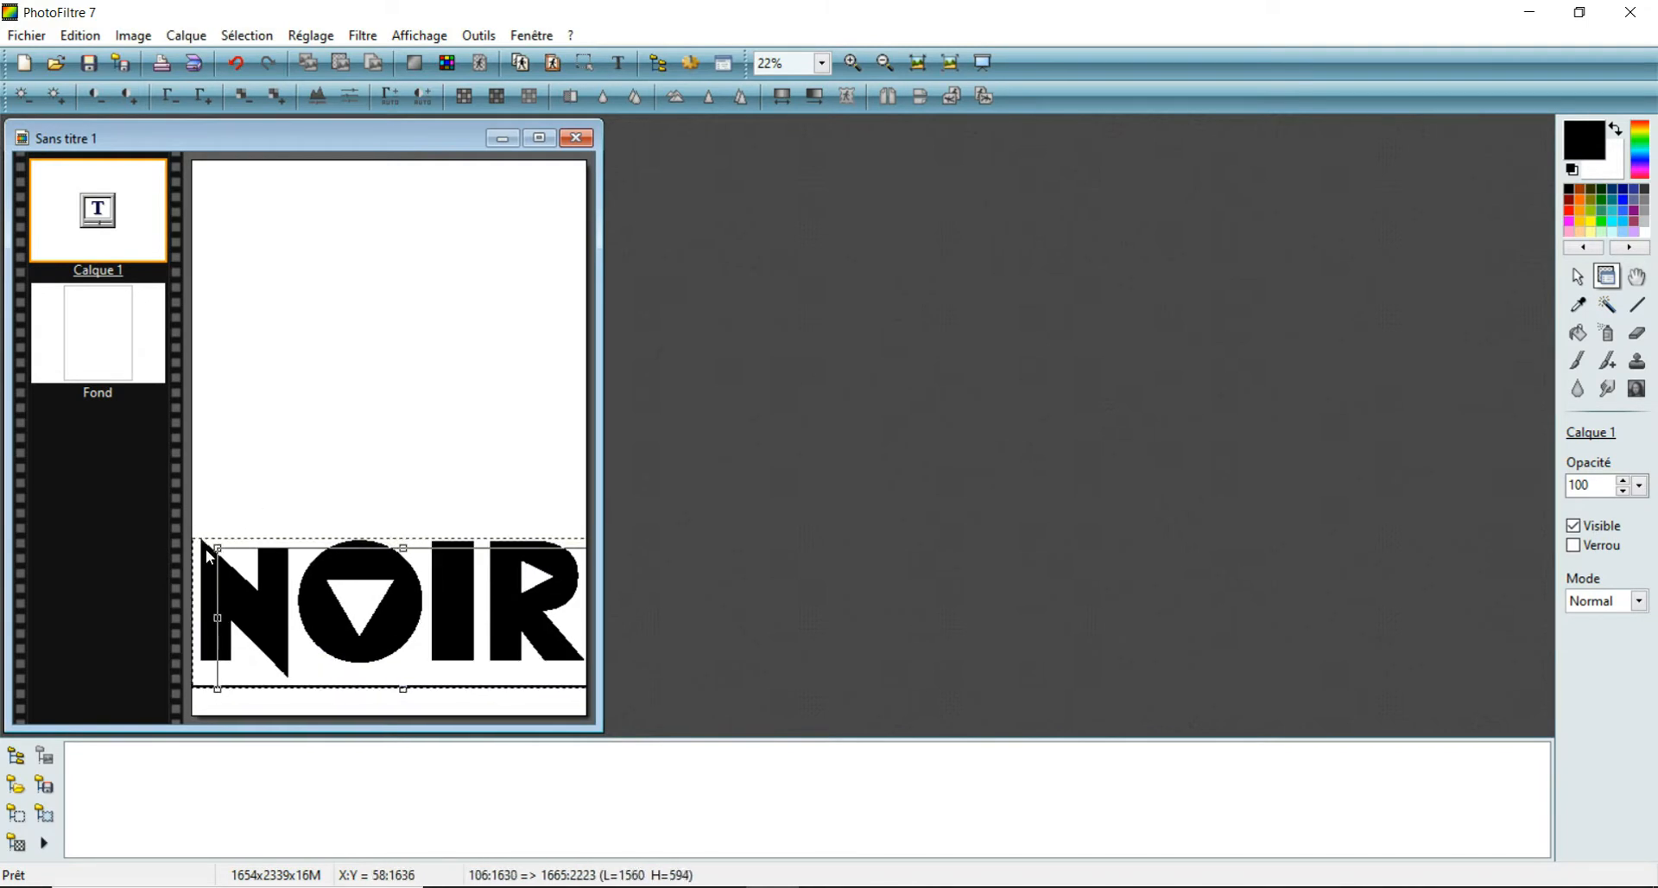
left_click_drag(205, 547, 227, 557)
left_click_drag(456, 654, 440, 665)
key("Return")
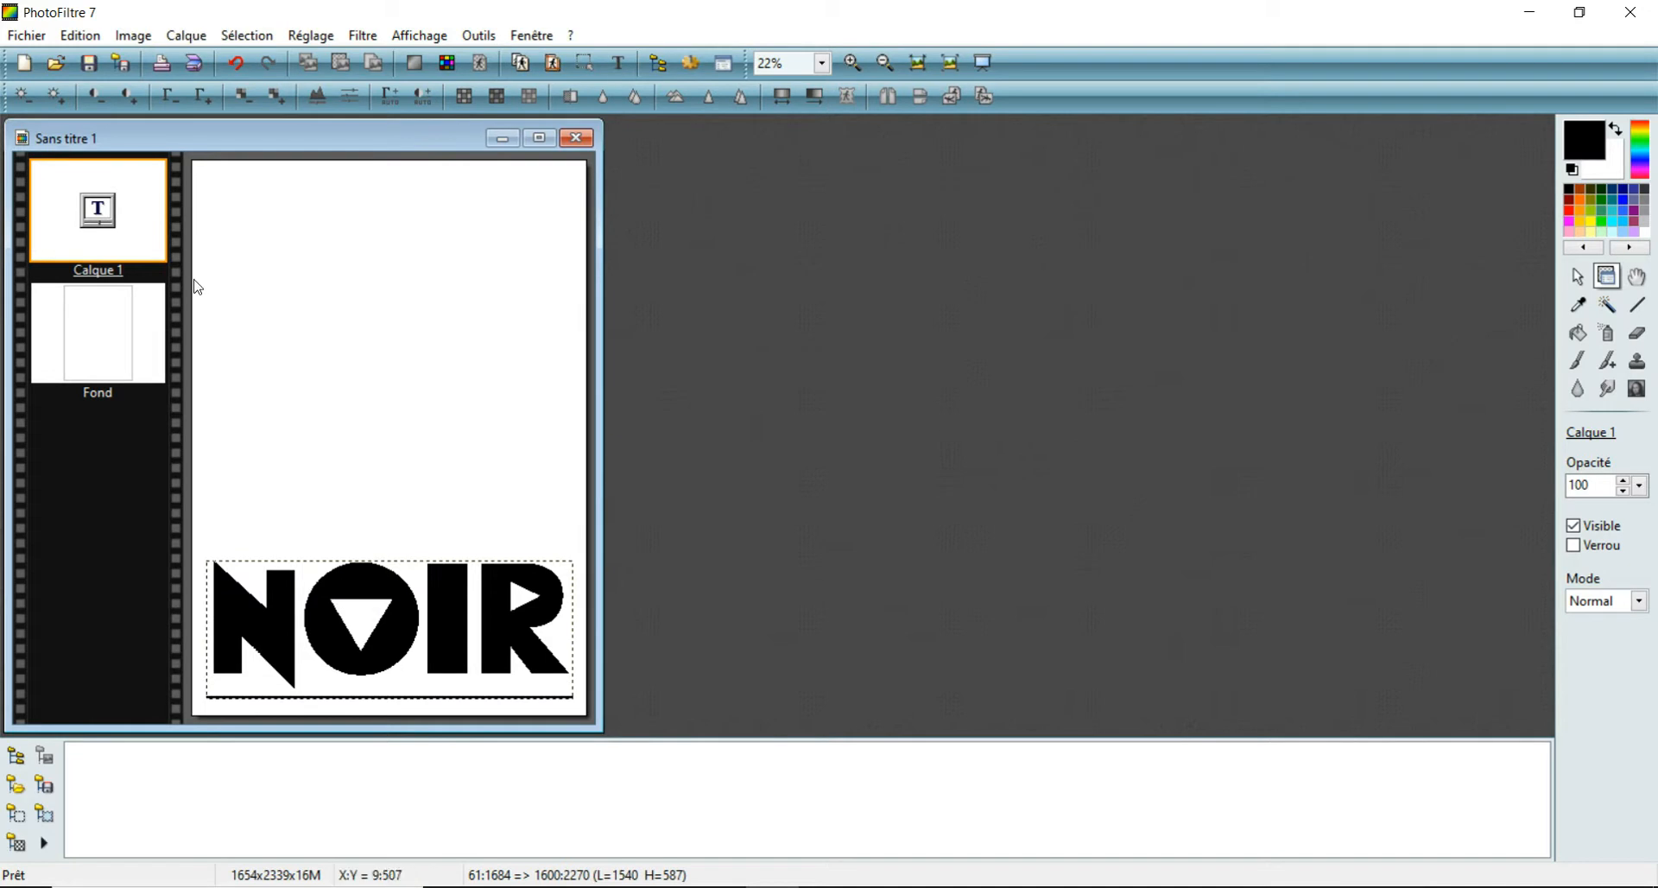
- Move the NOIR text layer straight down so its top edge sits at about Y 1735 px near the page's bottom
right_click(454, 608)
left_click(130, 326)
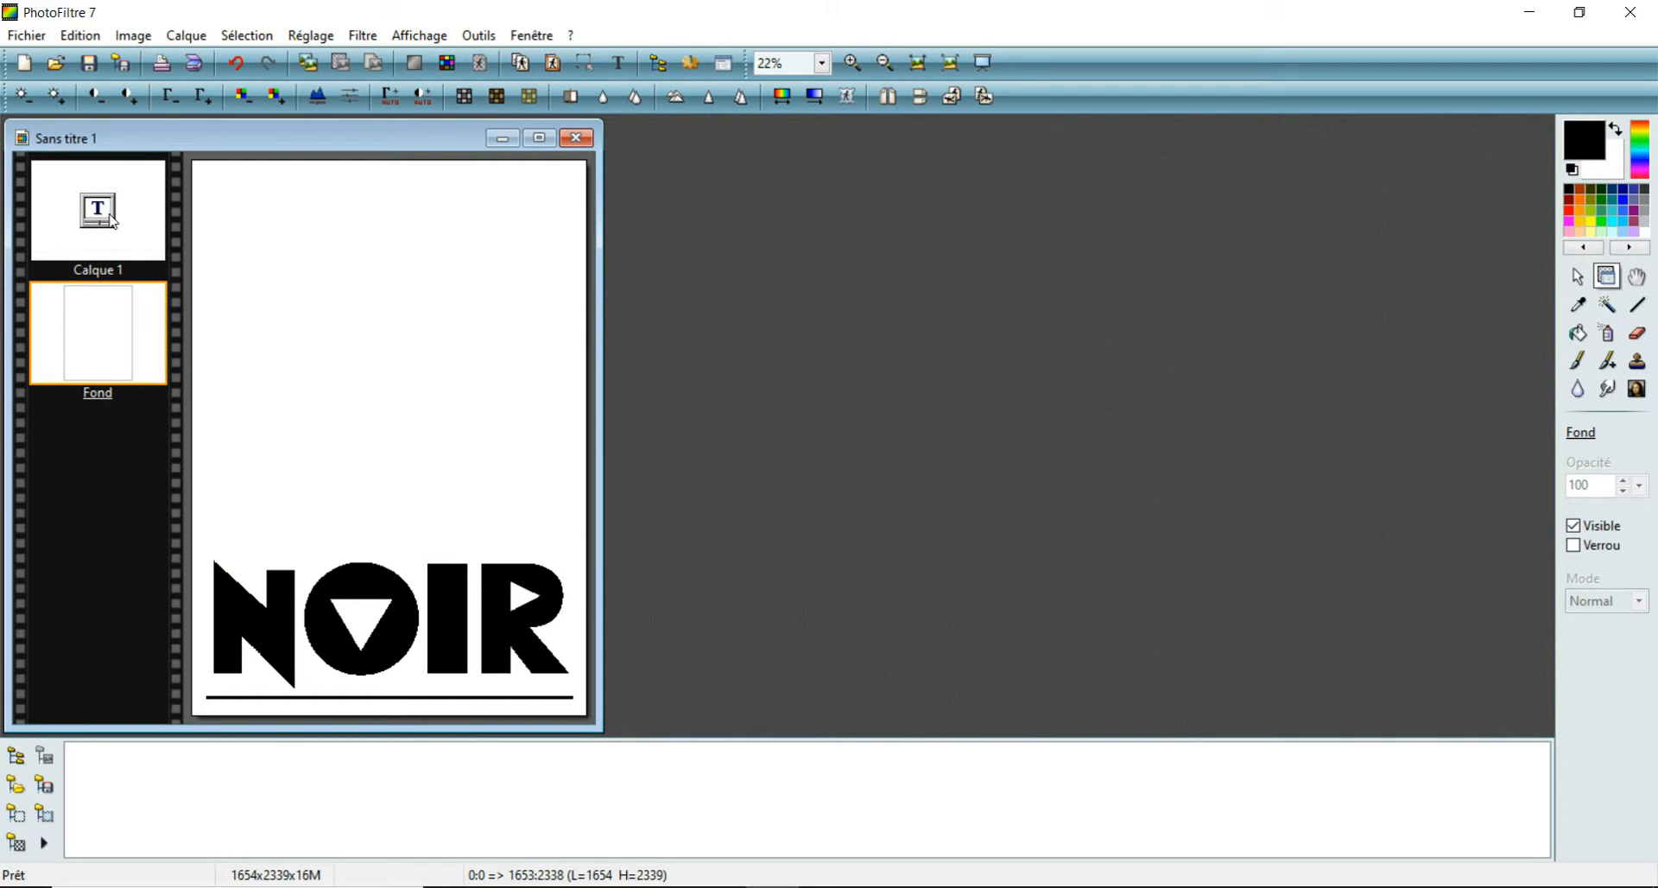
left_click(111, 219)
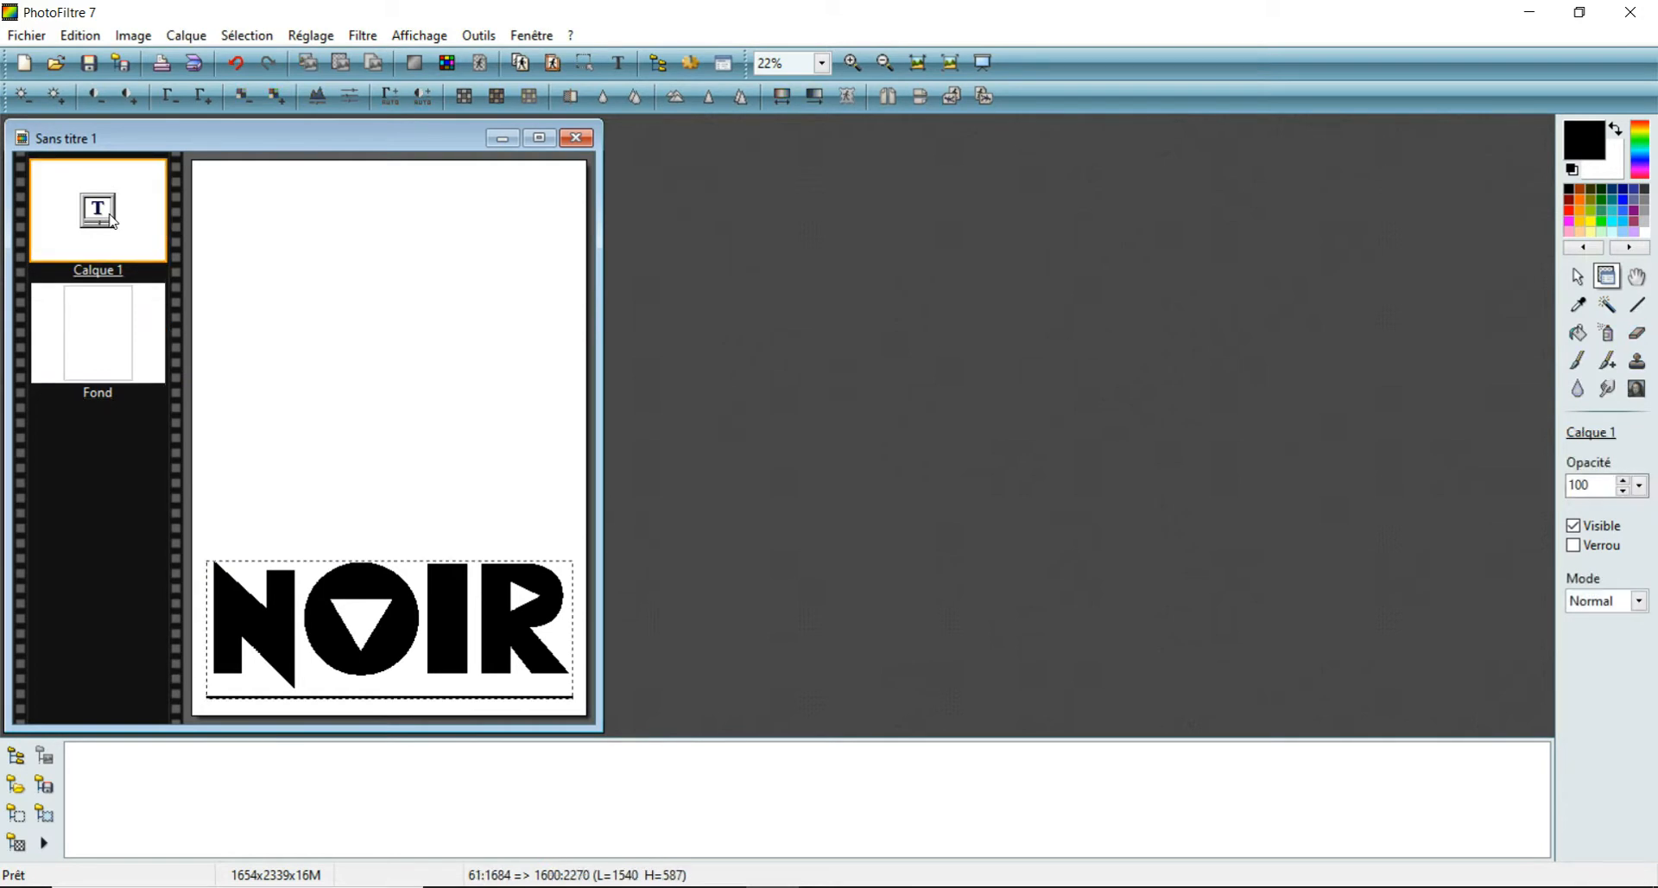
key("Down")
key("Down")
key("Down")
key("Down")
key("Down")
key("Down")
key("Down")
key("Down")
key("Down")
key("Down")
key("Down")
key("Down")
key("Down")
key("Down")
key("Down")
key("Down")
key("Down")
key("Down")
key("Down")
key("Down")
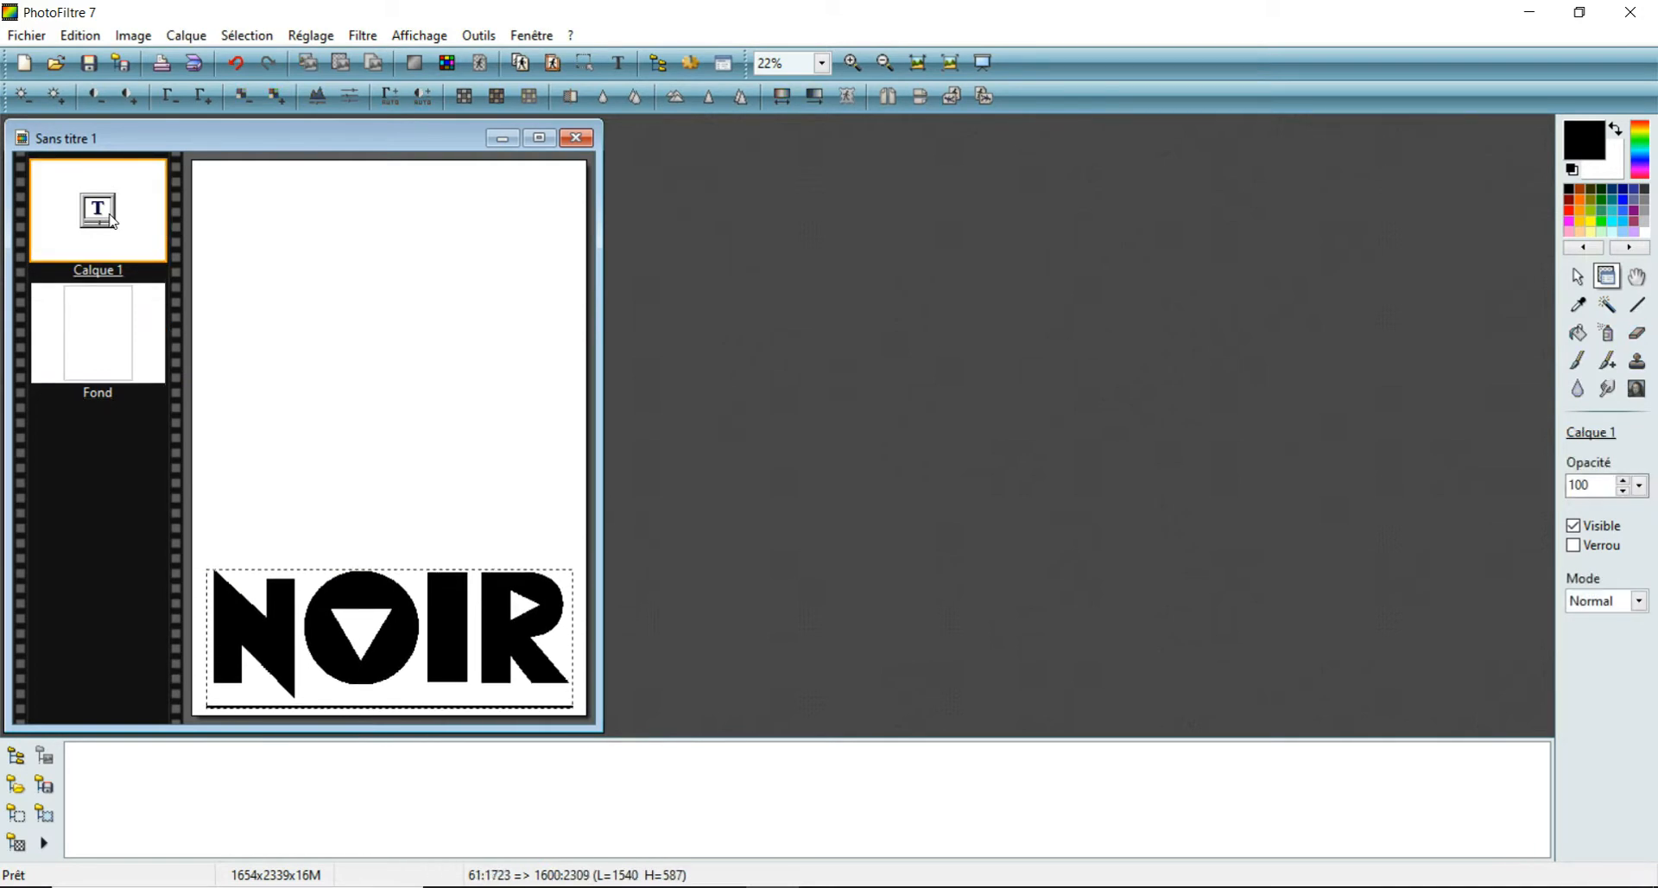
key("Down")
key("Down")
key("Down")
key("Down")
key("Down")
key("Down")
key("Down")
key("Down")
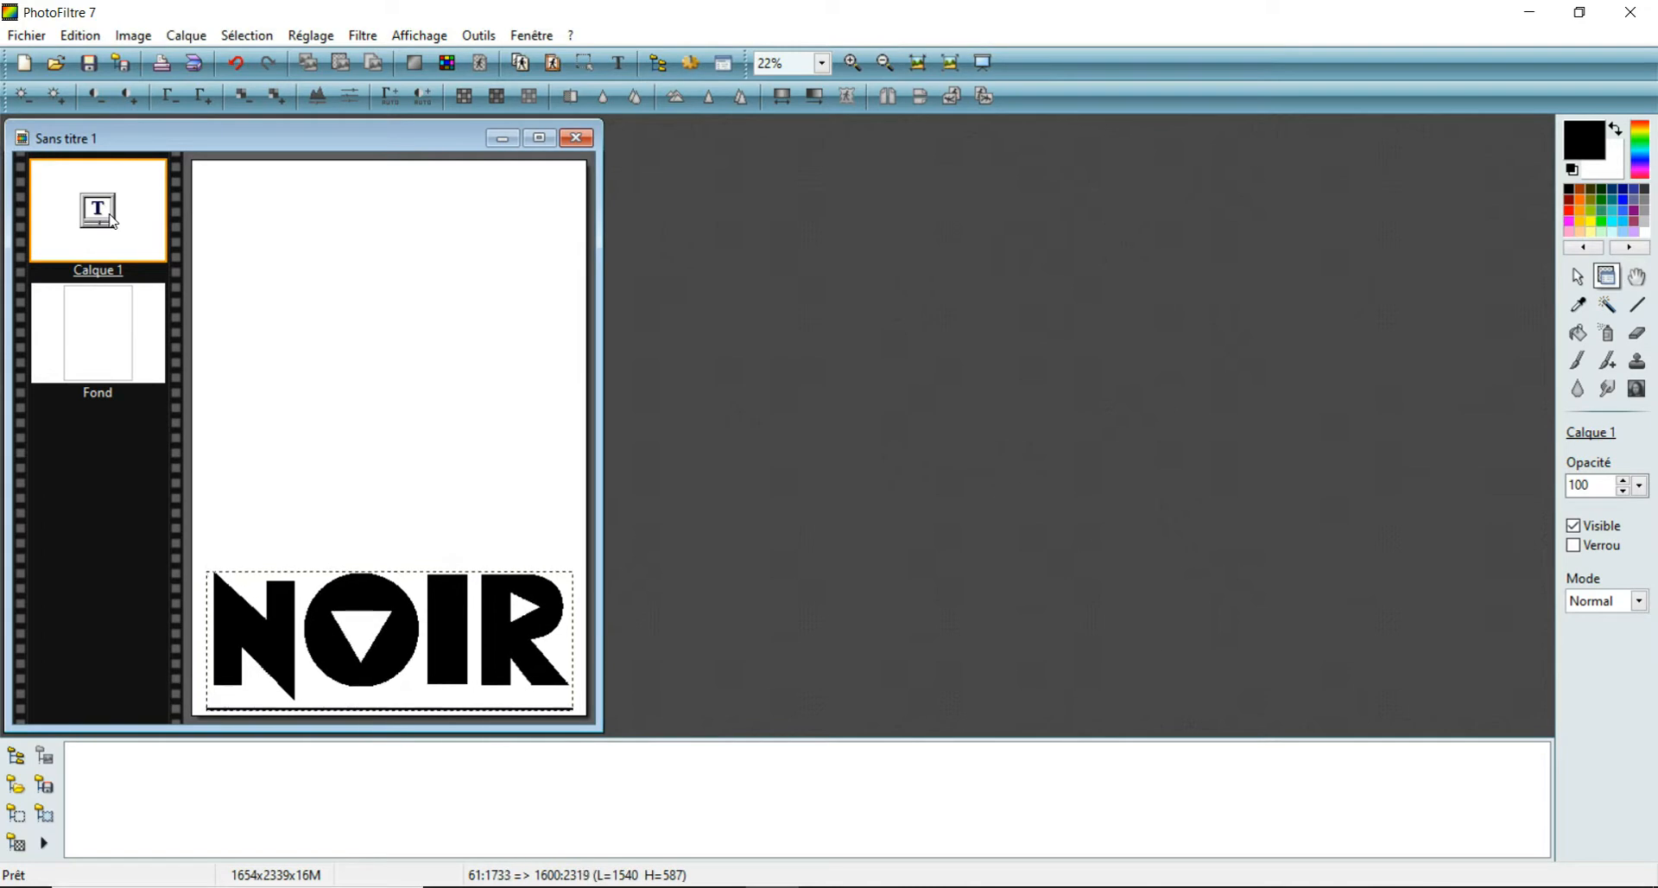
left_click(377, 362)
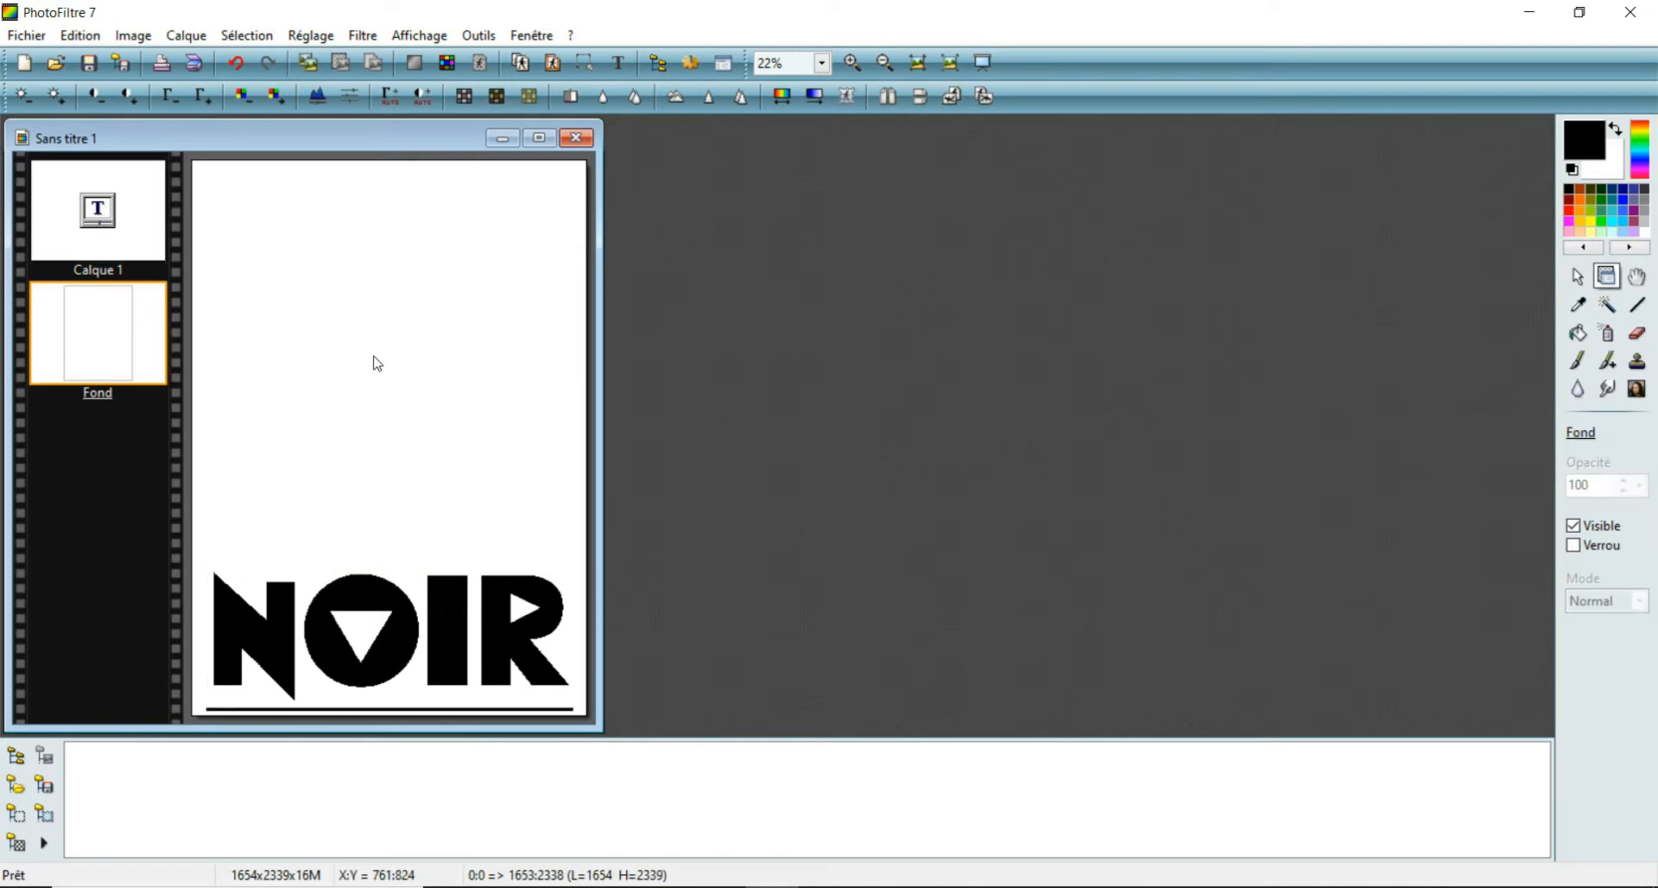
left_click(131, 232)
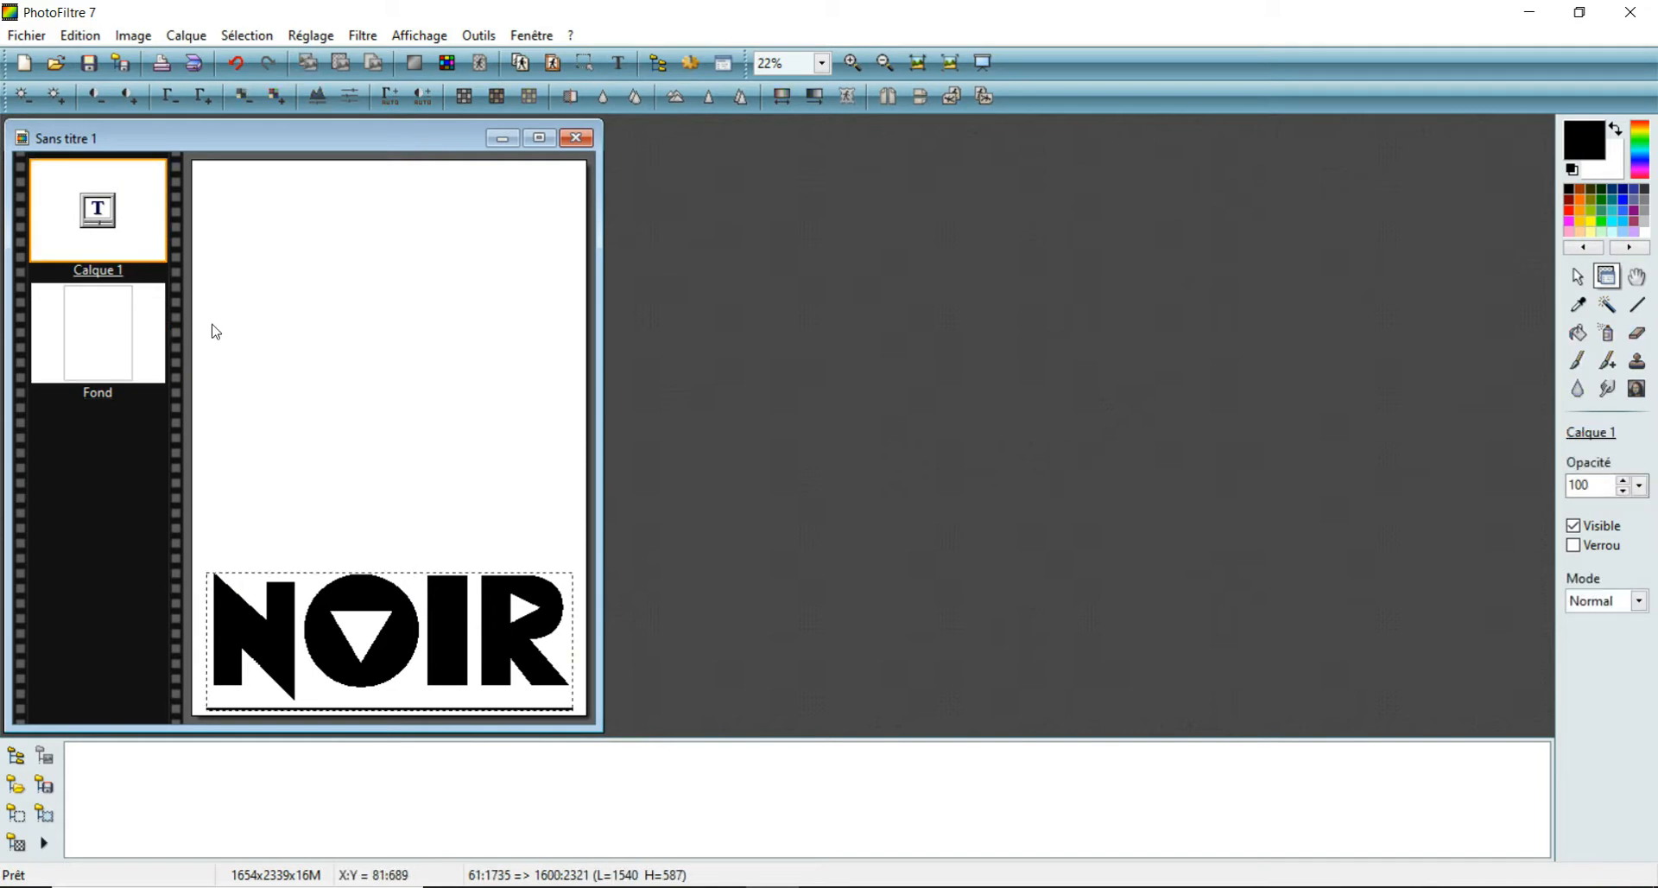
double_click(115, 238)
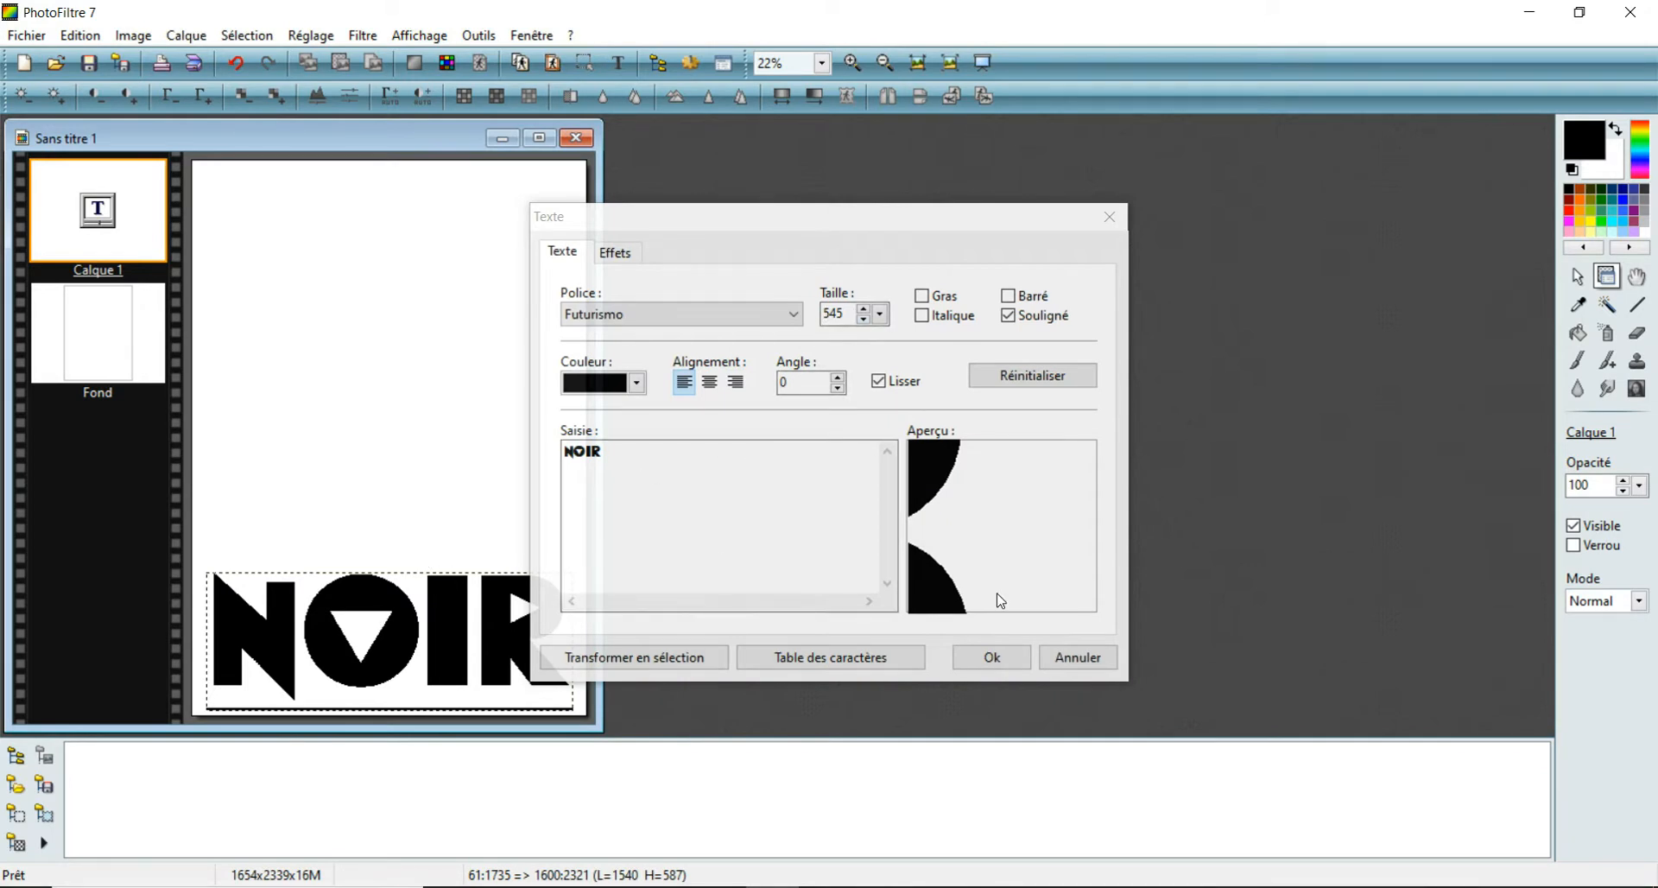
left_click(992, 658)
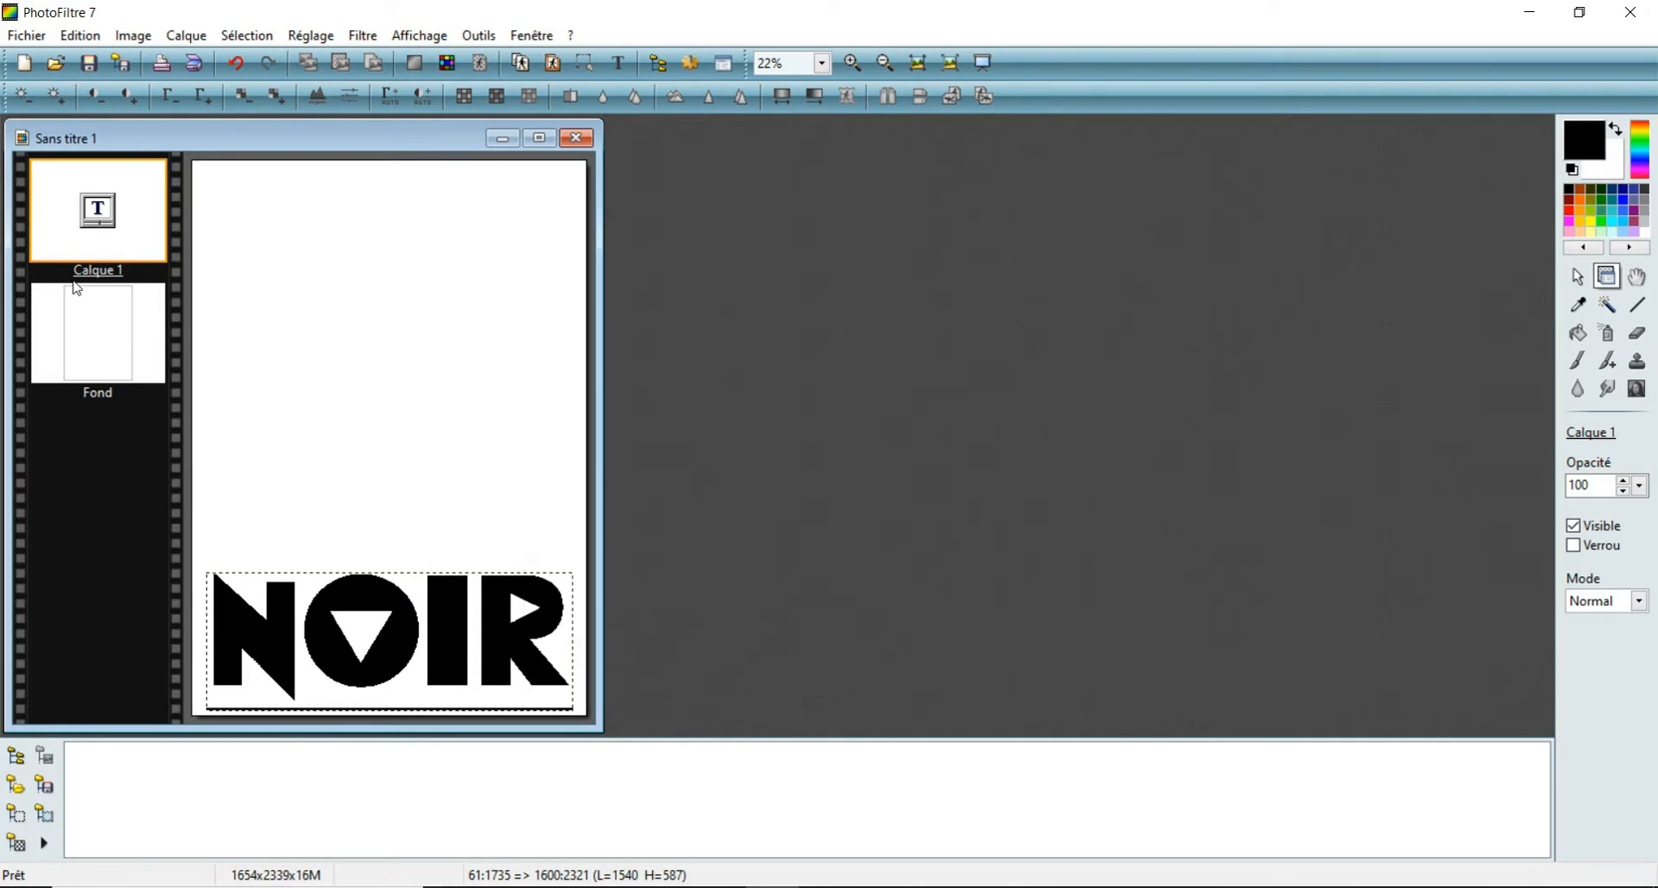
right_click(73, 216)
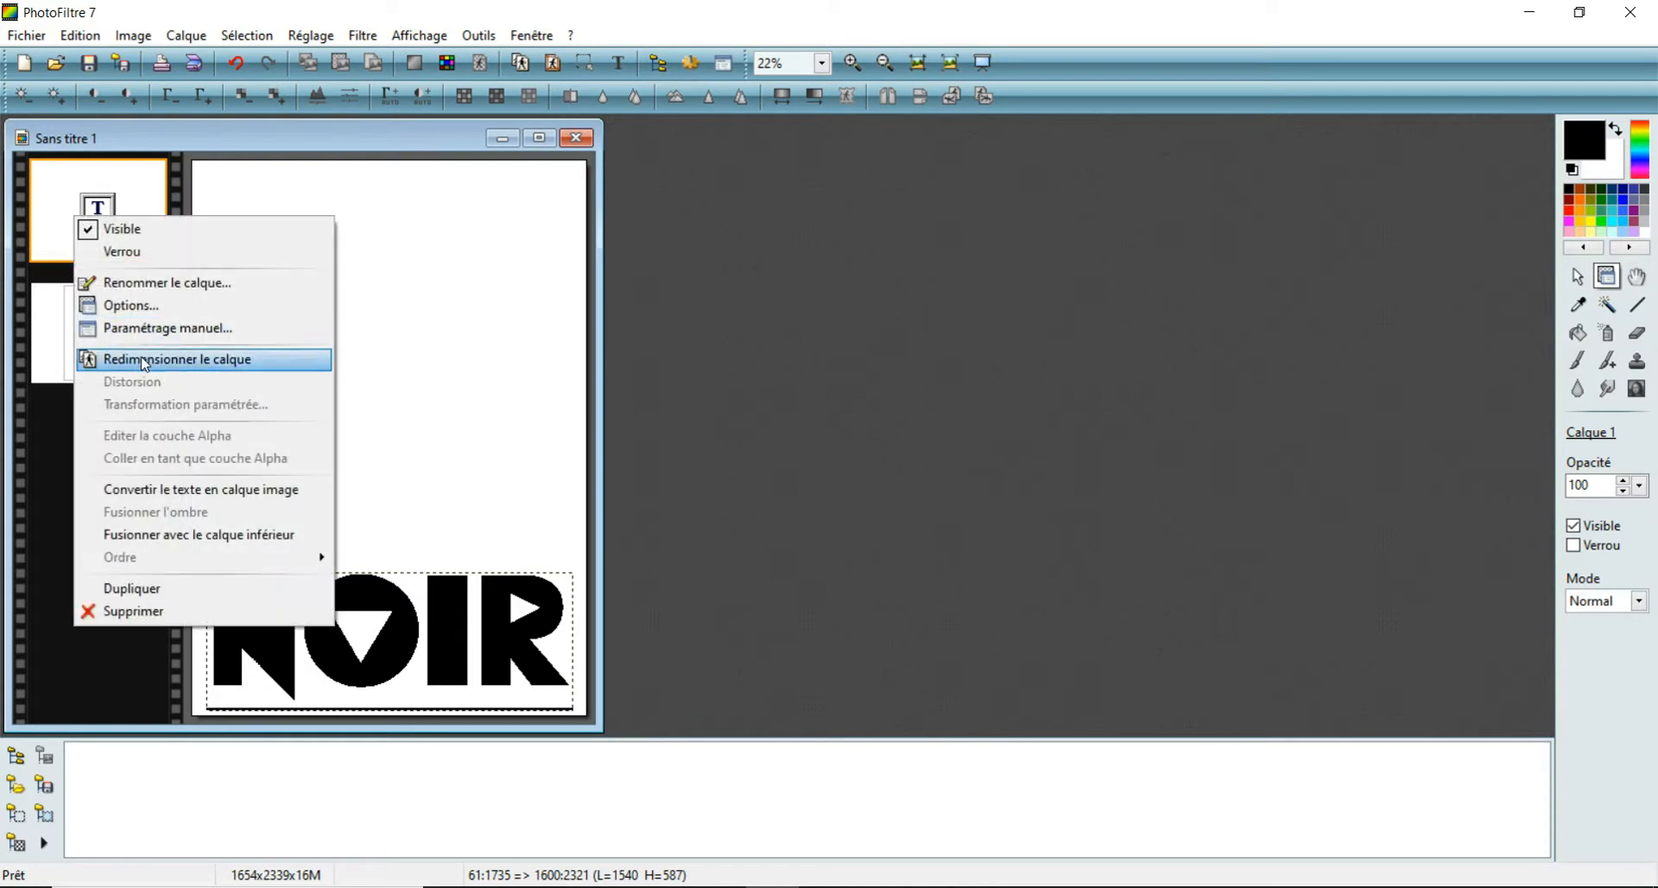
left_click(422, 132)
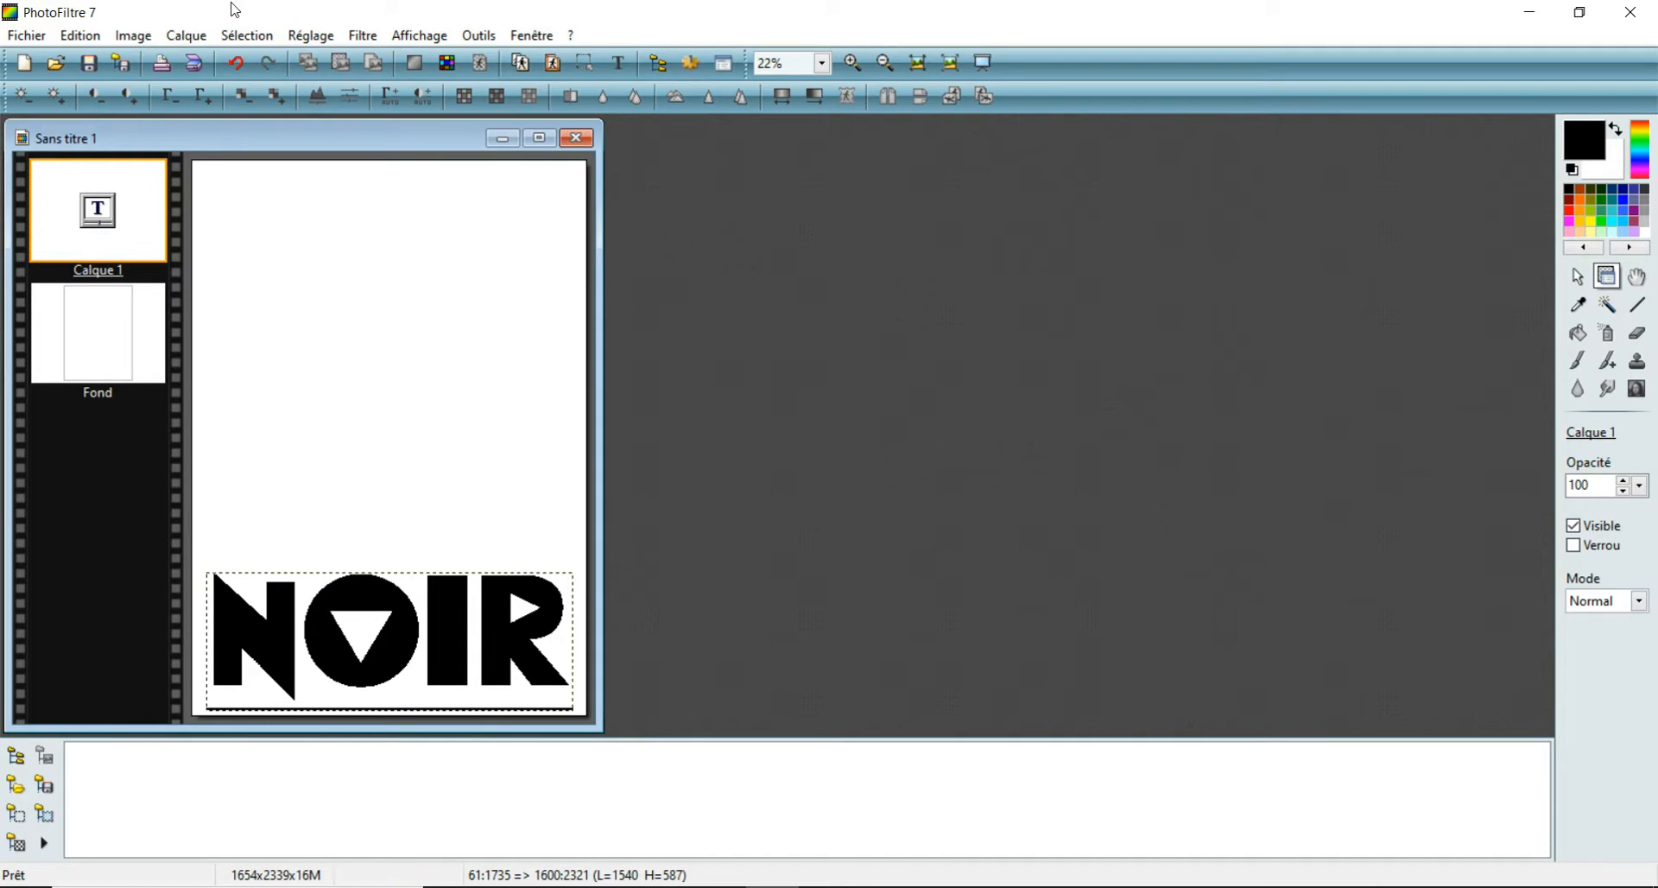
- Add a blank transparent layer above the NOIR text layer
left_click(189, 38)
mouse_move(224, 62)
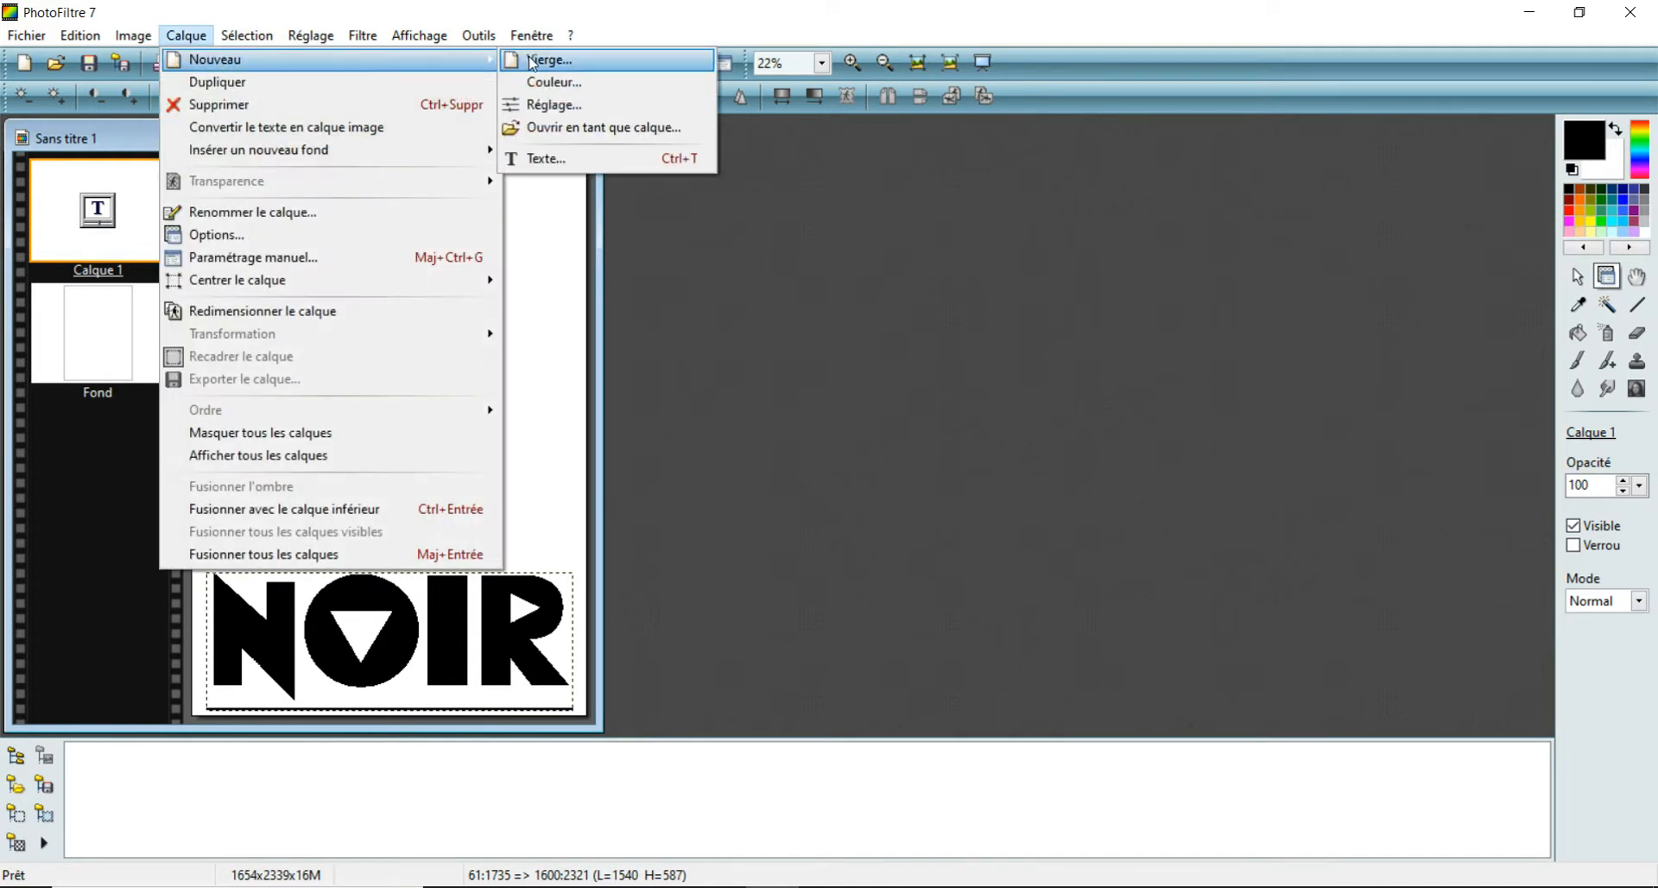
left_click(531, 61)
left_click(868, 623)
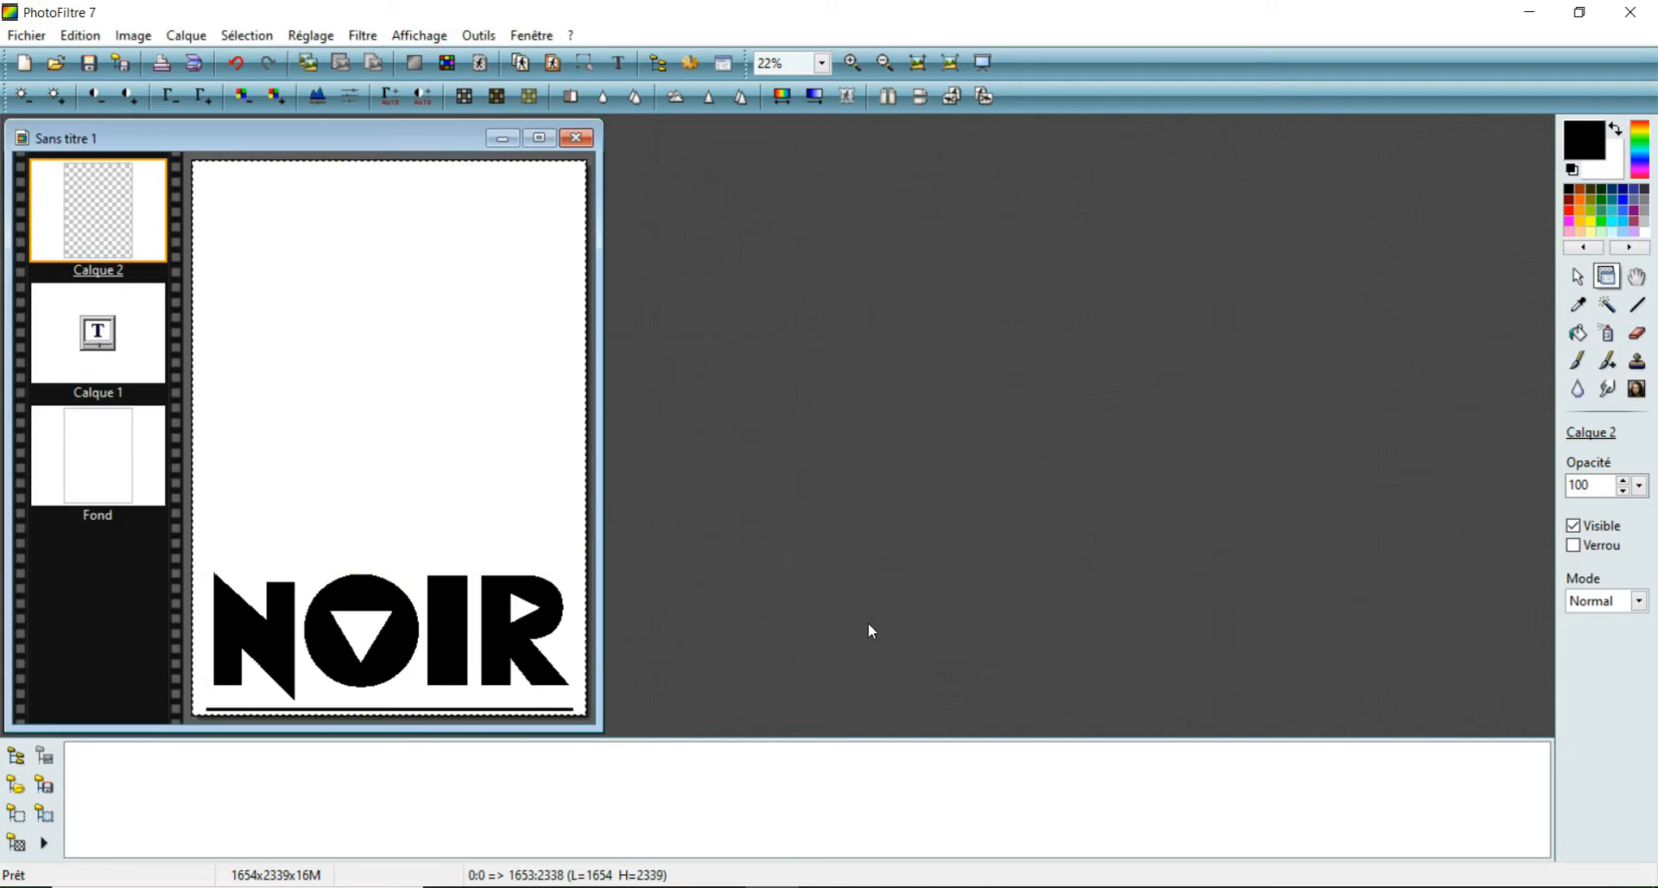
- Select a rectangle about 1618 × 1677 px above the NOIR title and fill it with medium grey on the new layer
left_click(1577, 278)
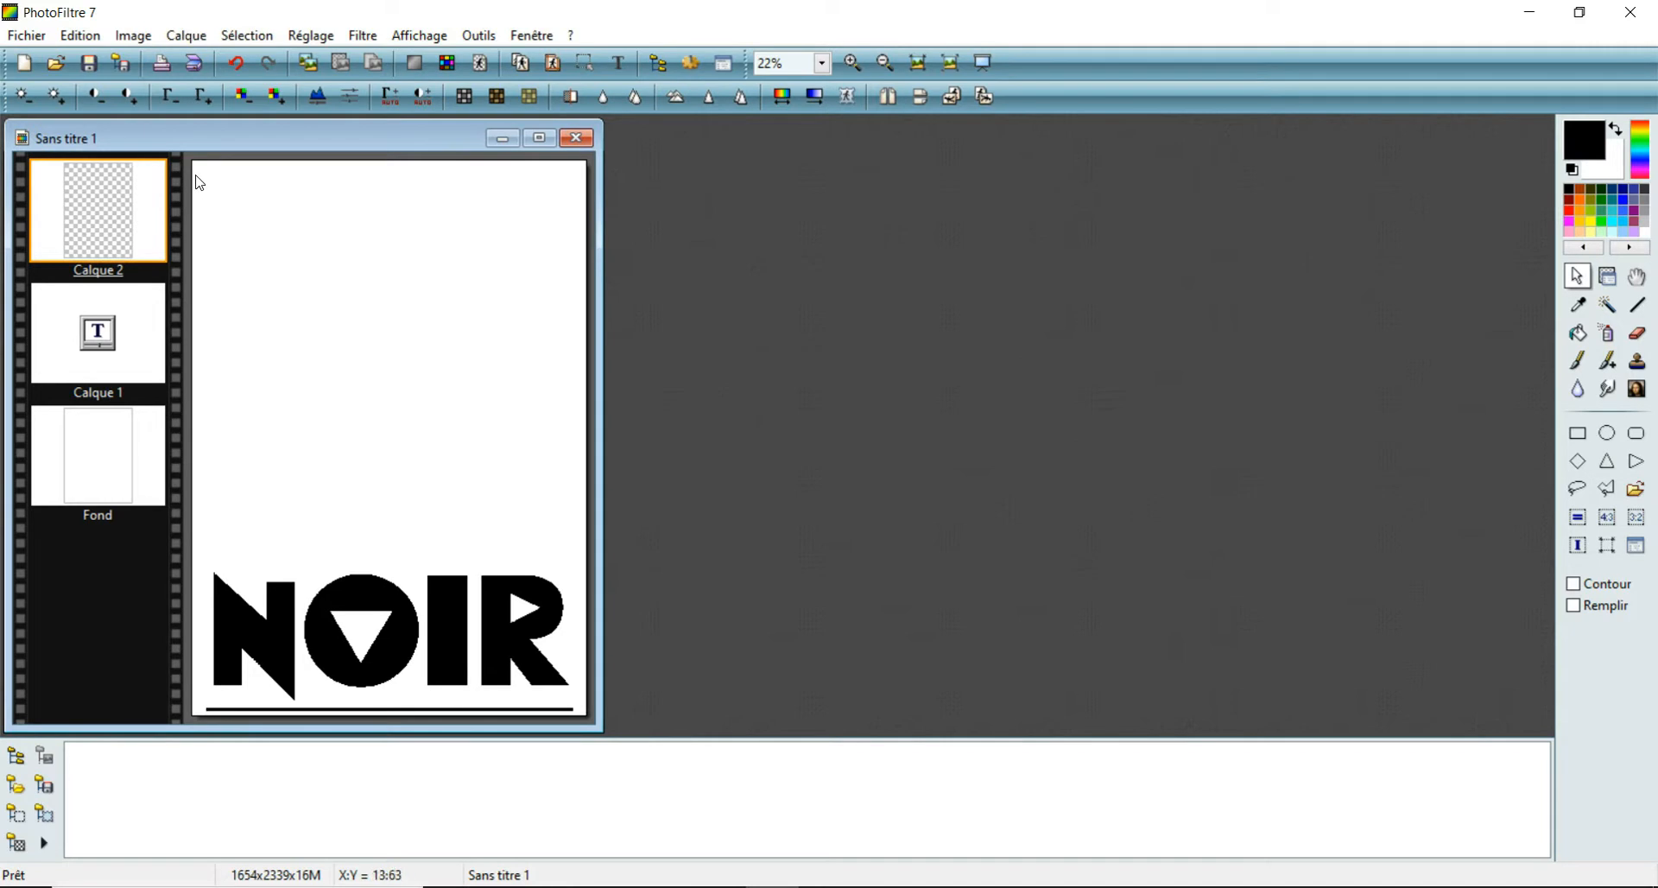
left_click_drag(195, 167, 580, 563)
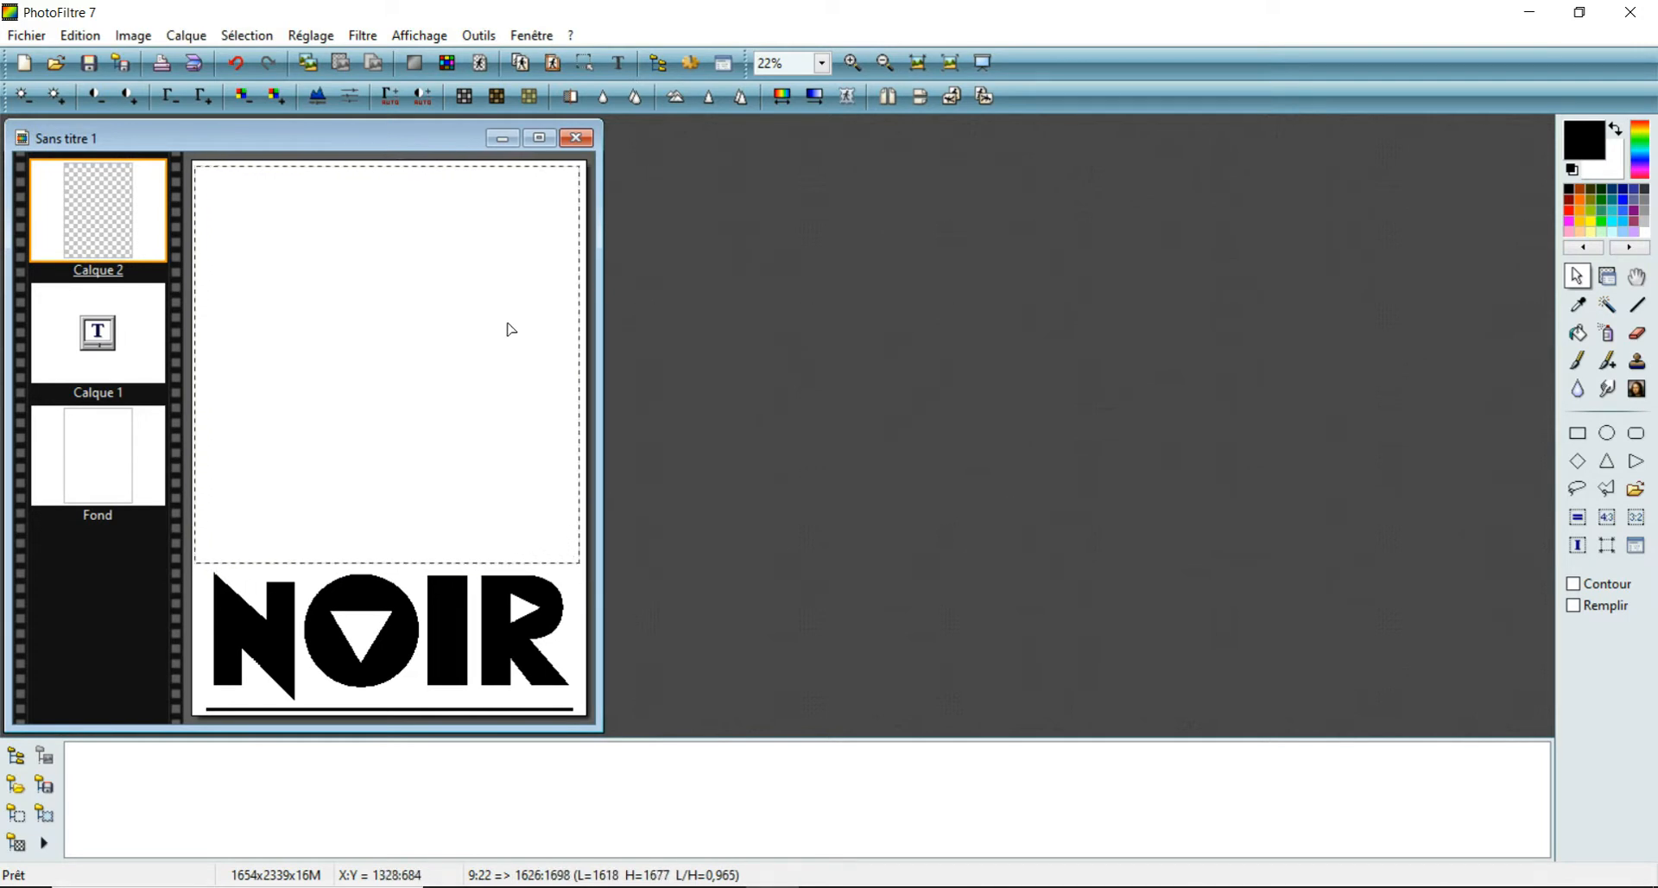
left_click(1649, 185)
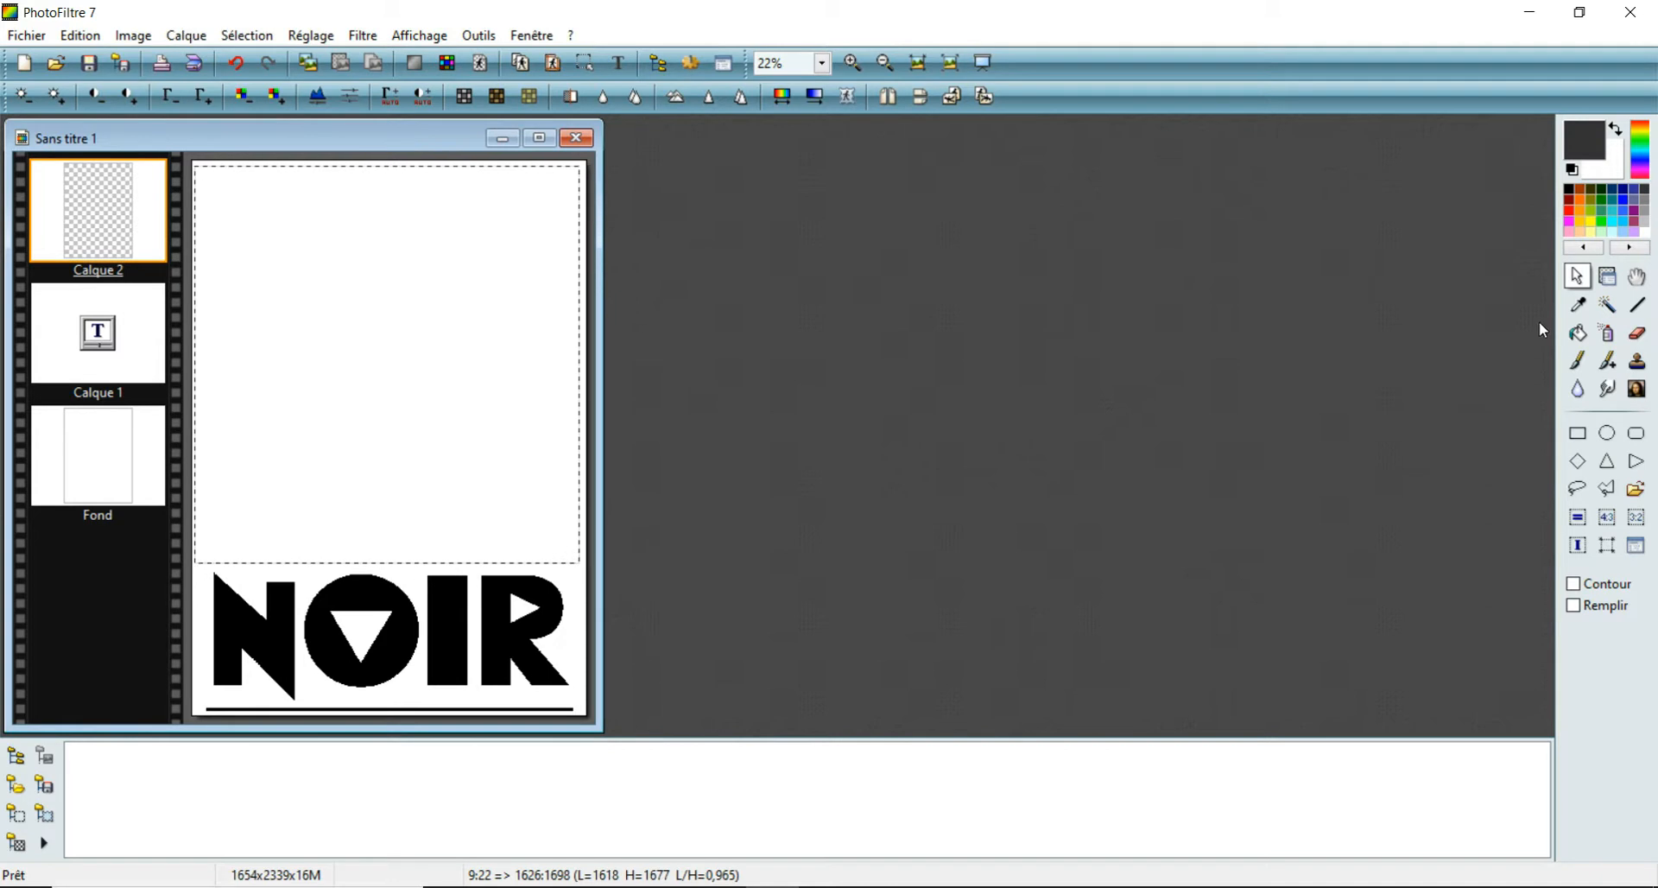
left_click(1577, 332)
left_click(1647, 195)
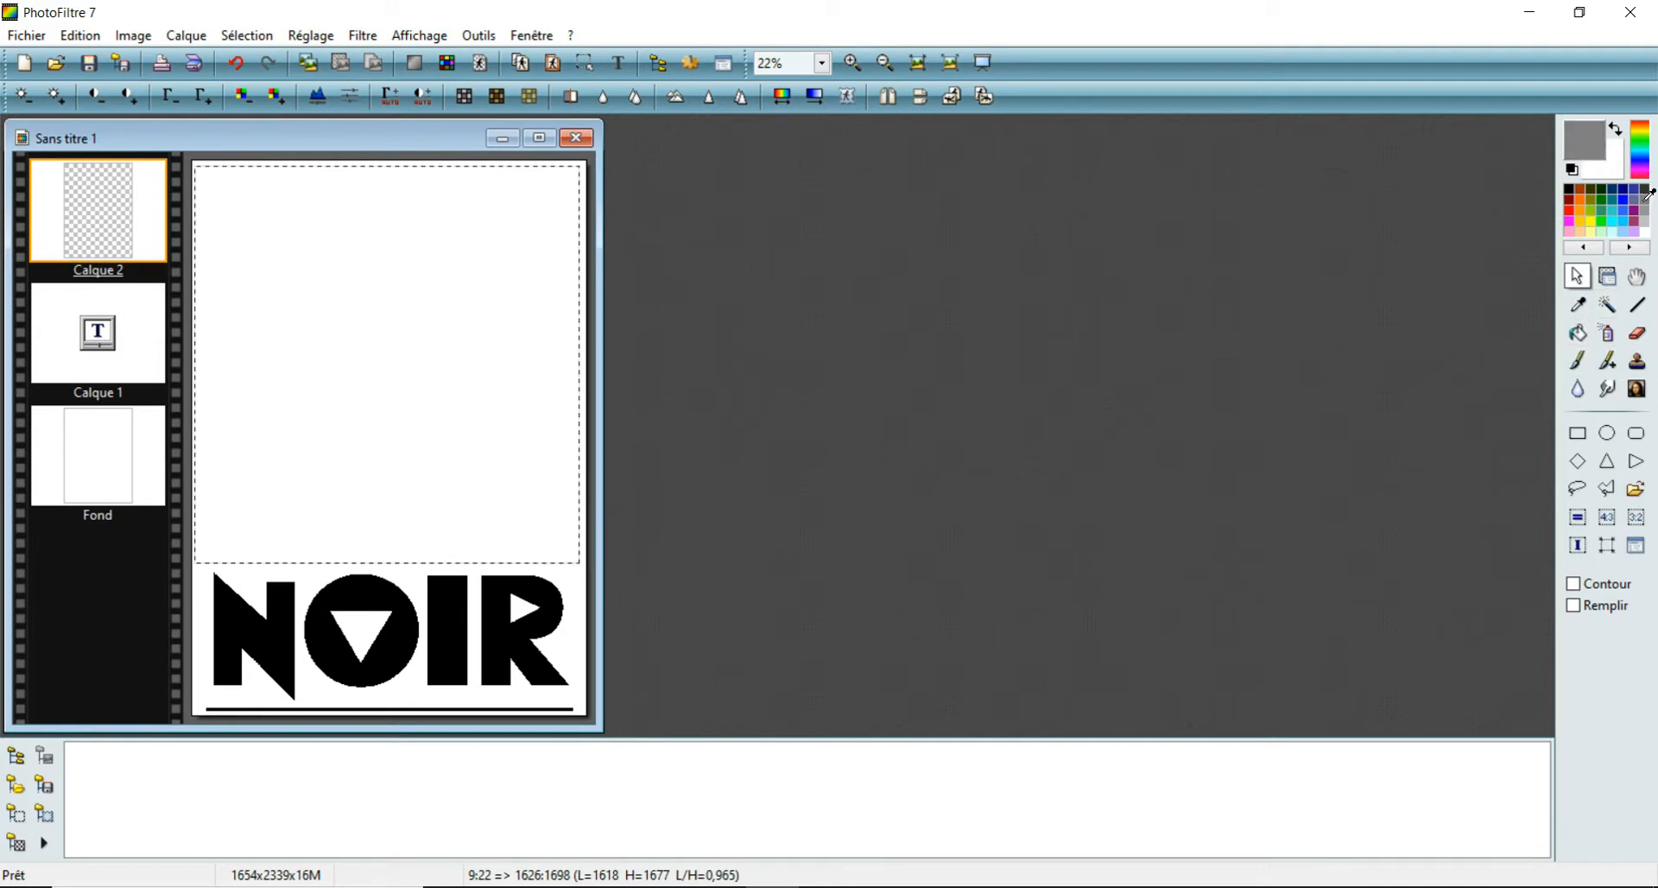
left_click(1578, 334)
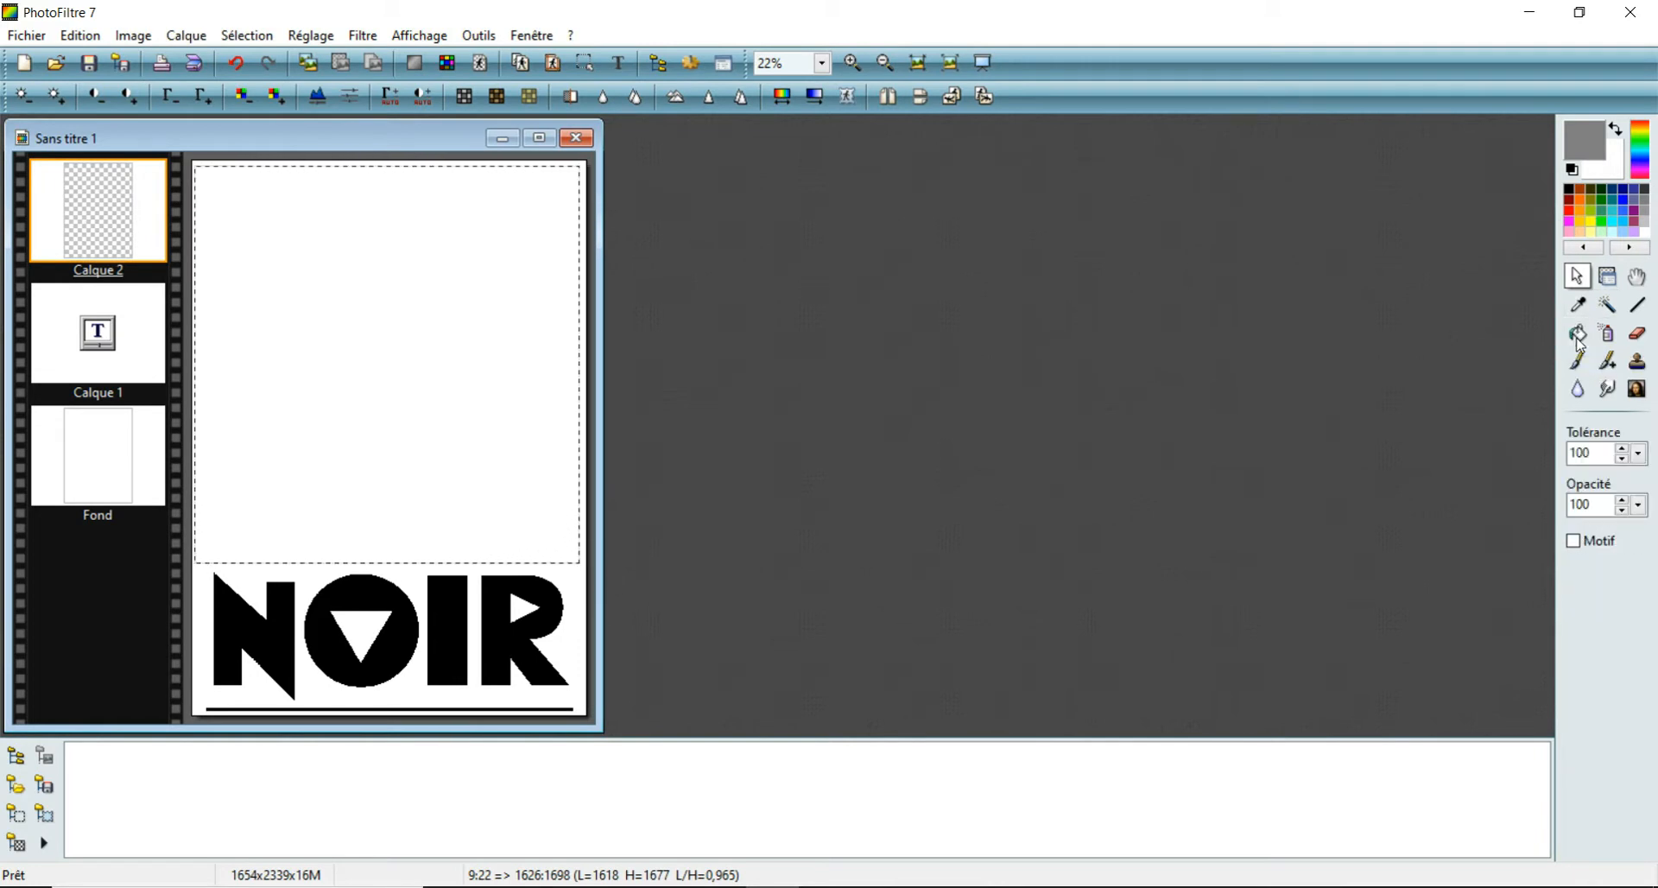
left_click(443, 344)
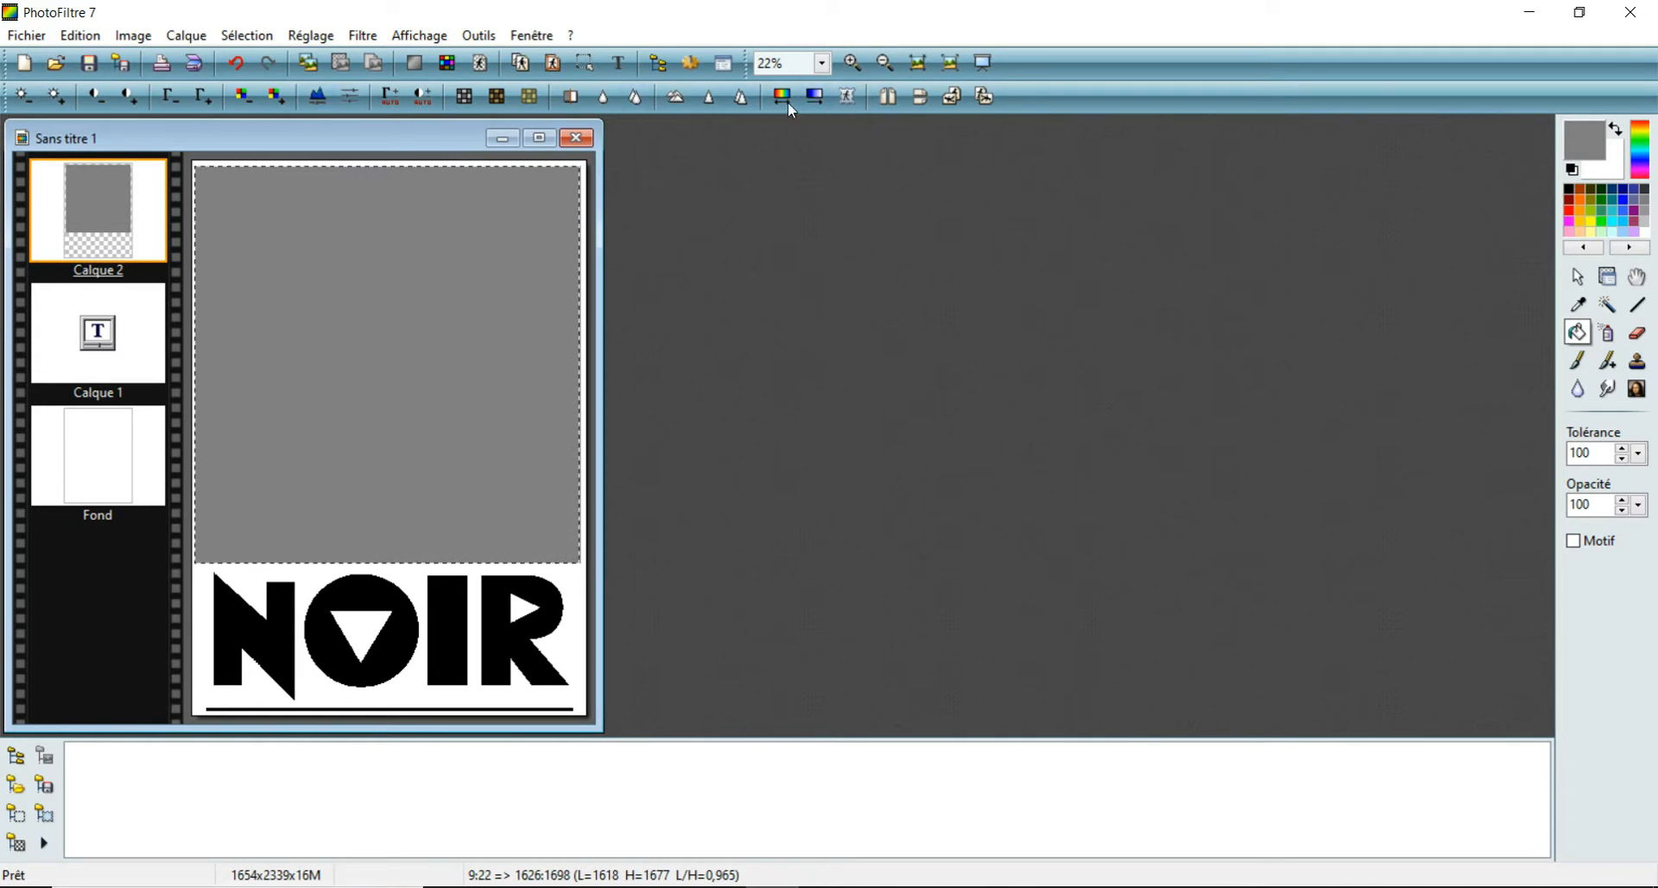
- Apply a two-colour gradient to the grey rectangle, from black at 80% opacity on its right to white at 80% on its left, and deselect
left_click(814, 96)
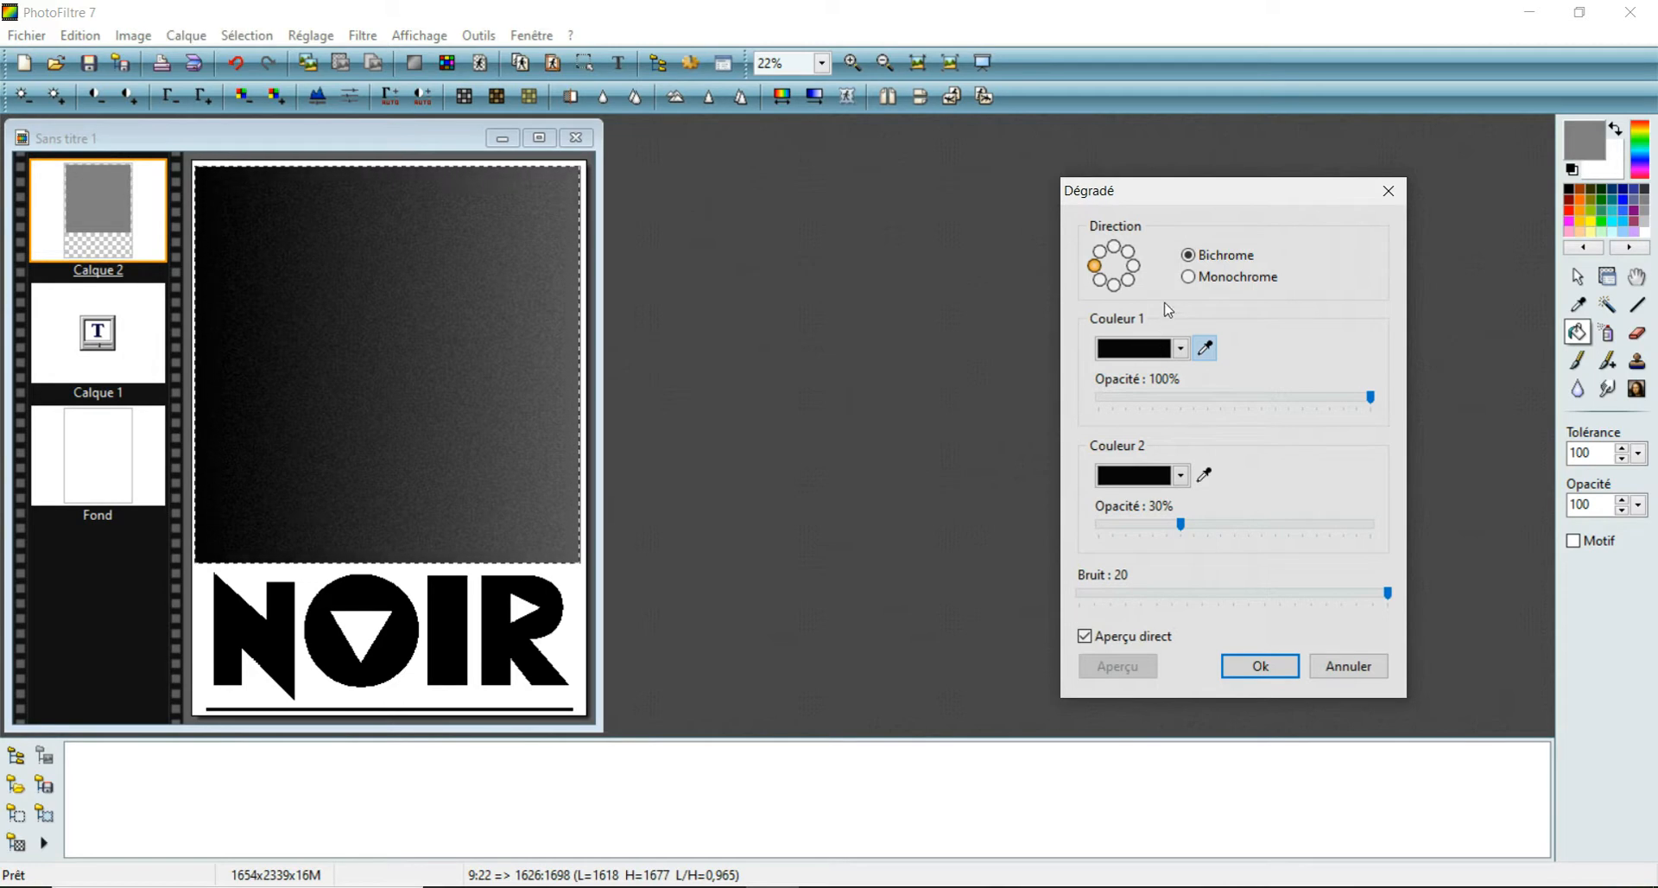
left_click(1134, 267)
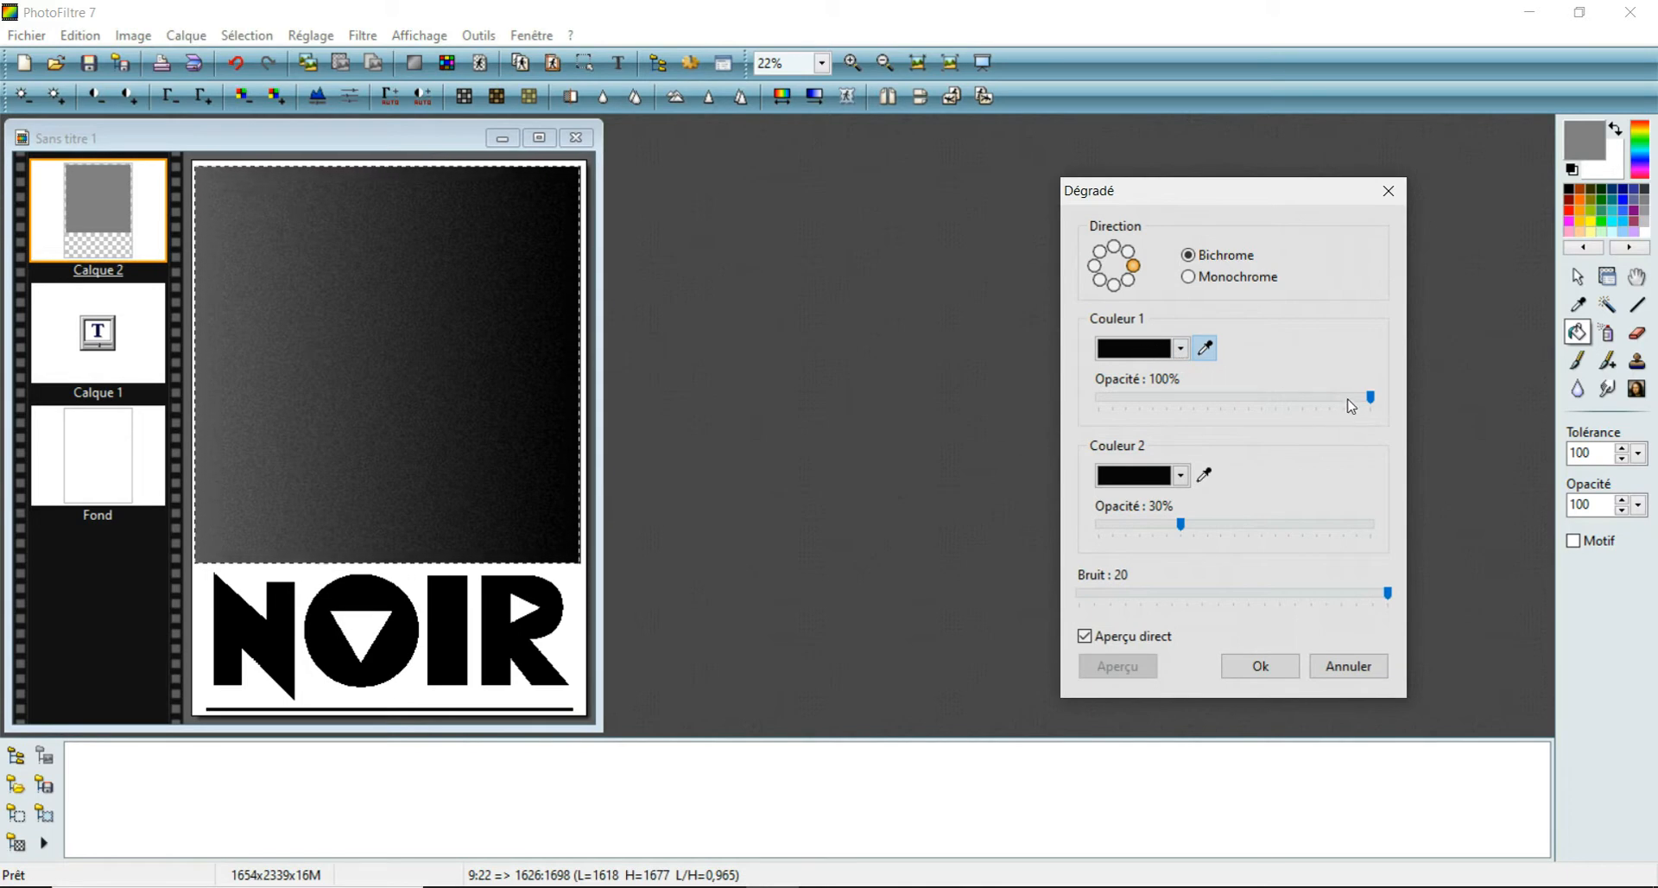
left_click_drag(1374, 400, 1317, 399)
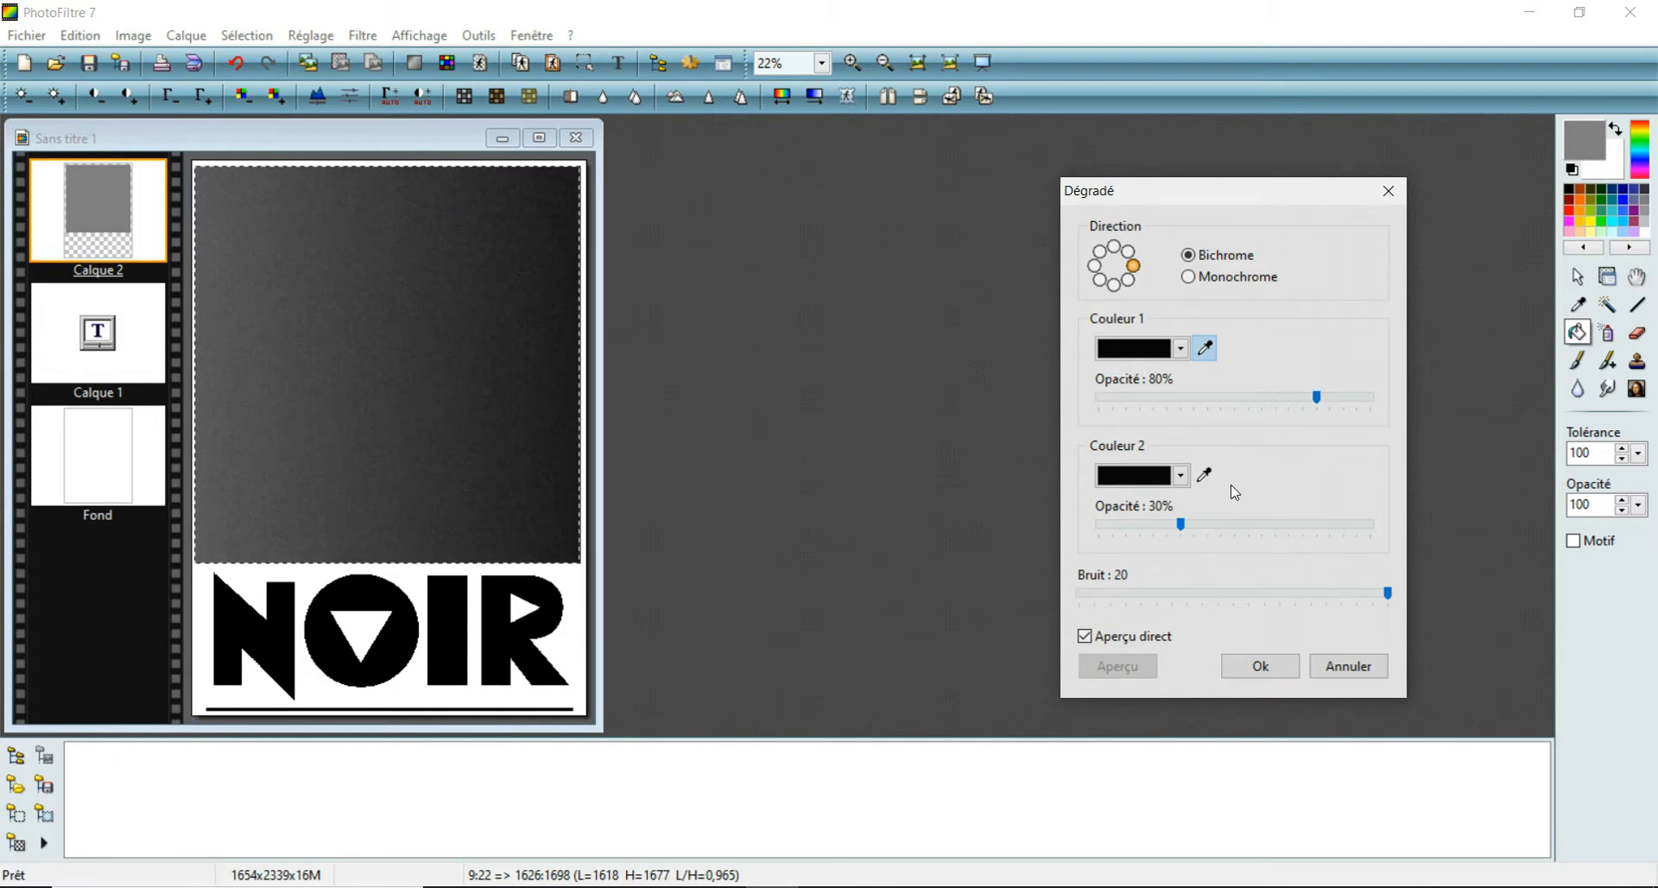
left_click(1180, 476)
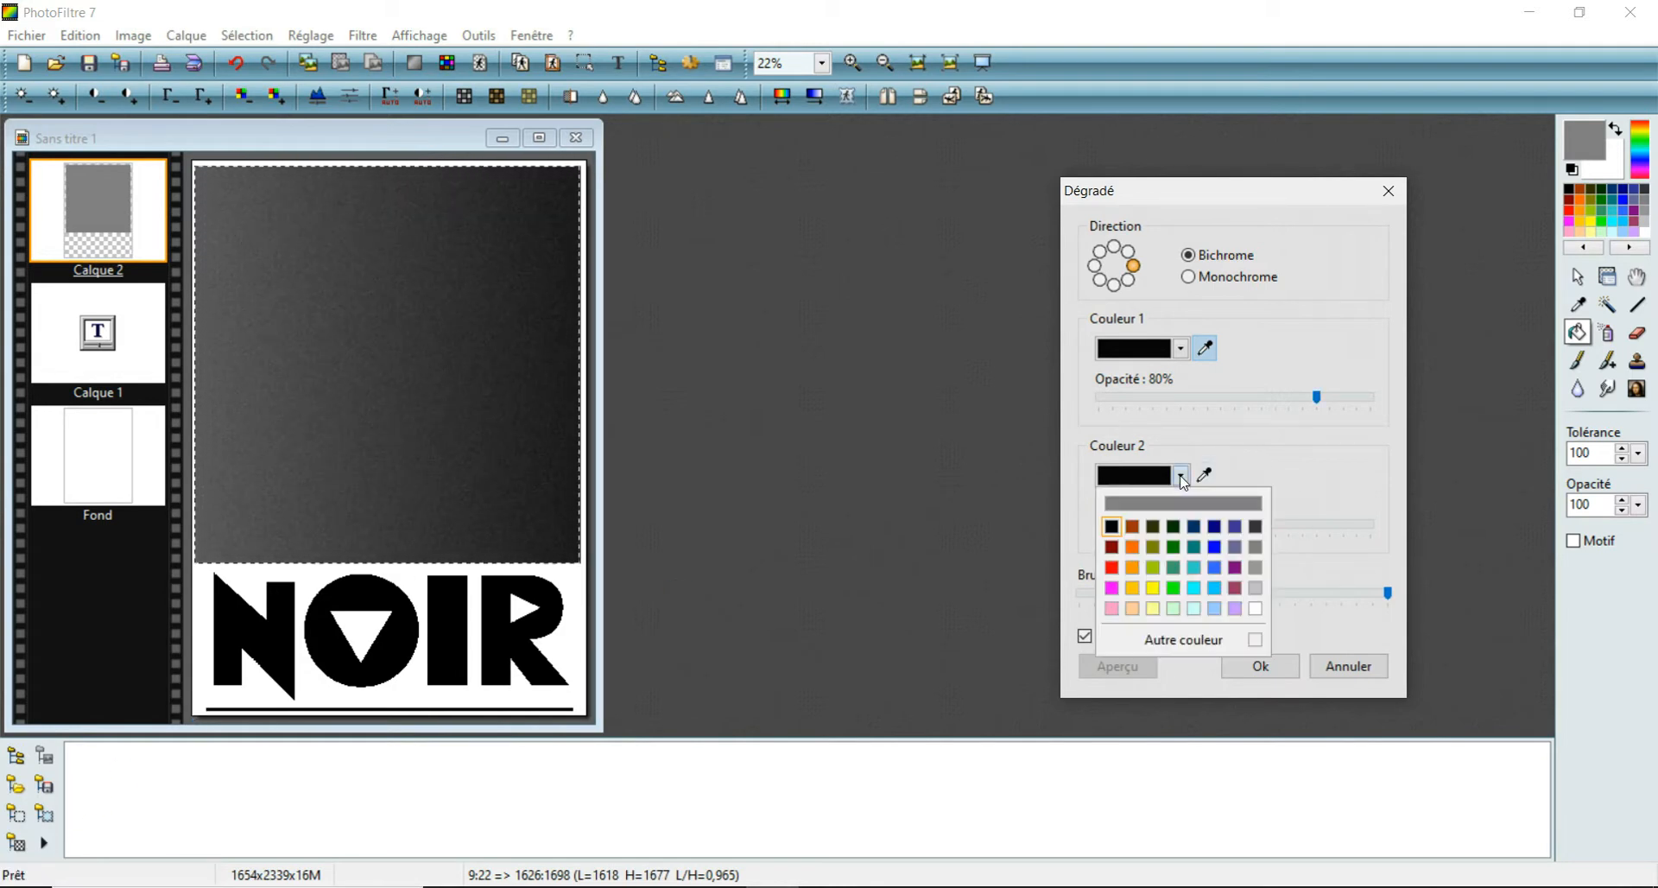
left_click(1254, 607)
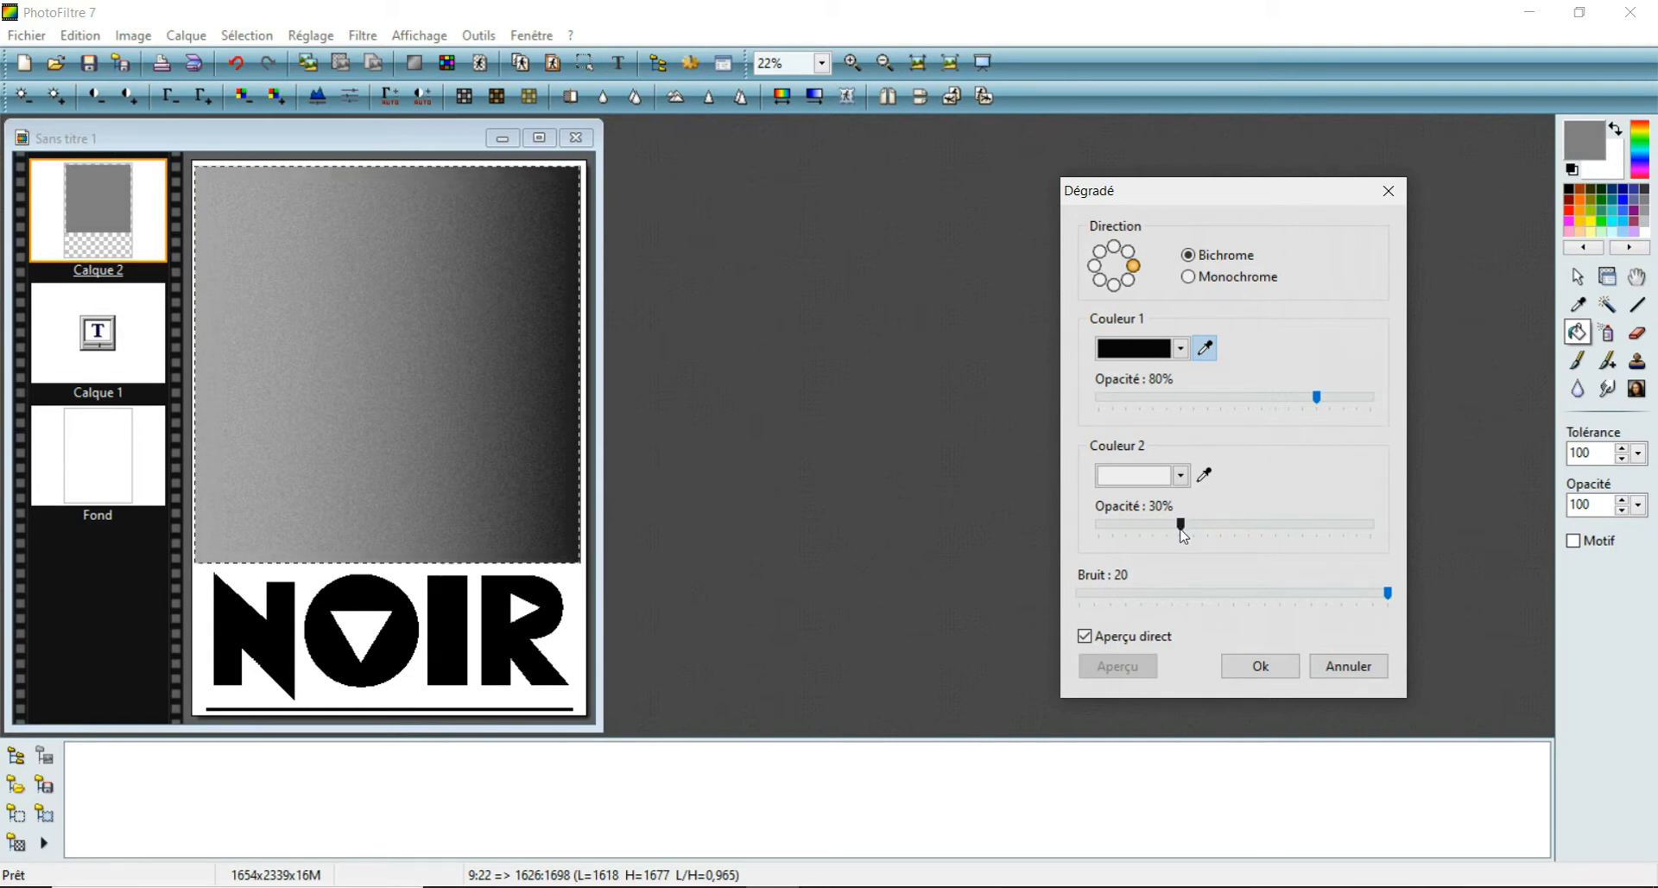
left_click_drag(1183, 535, 1292, 536)
left_click_drag(1318, 536, 1314, 528)
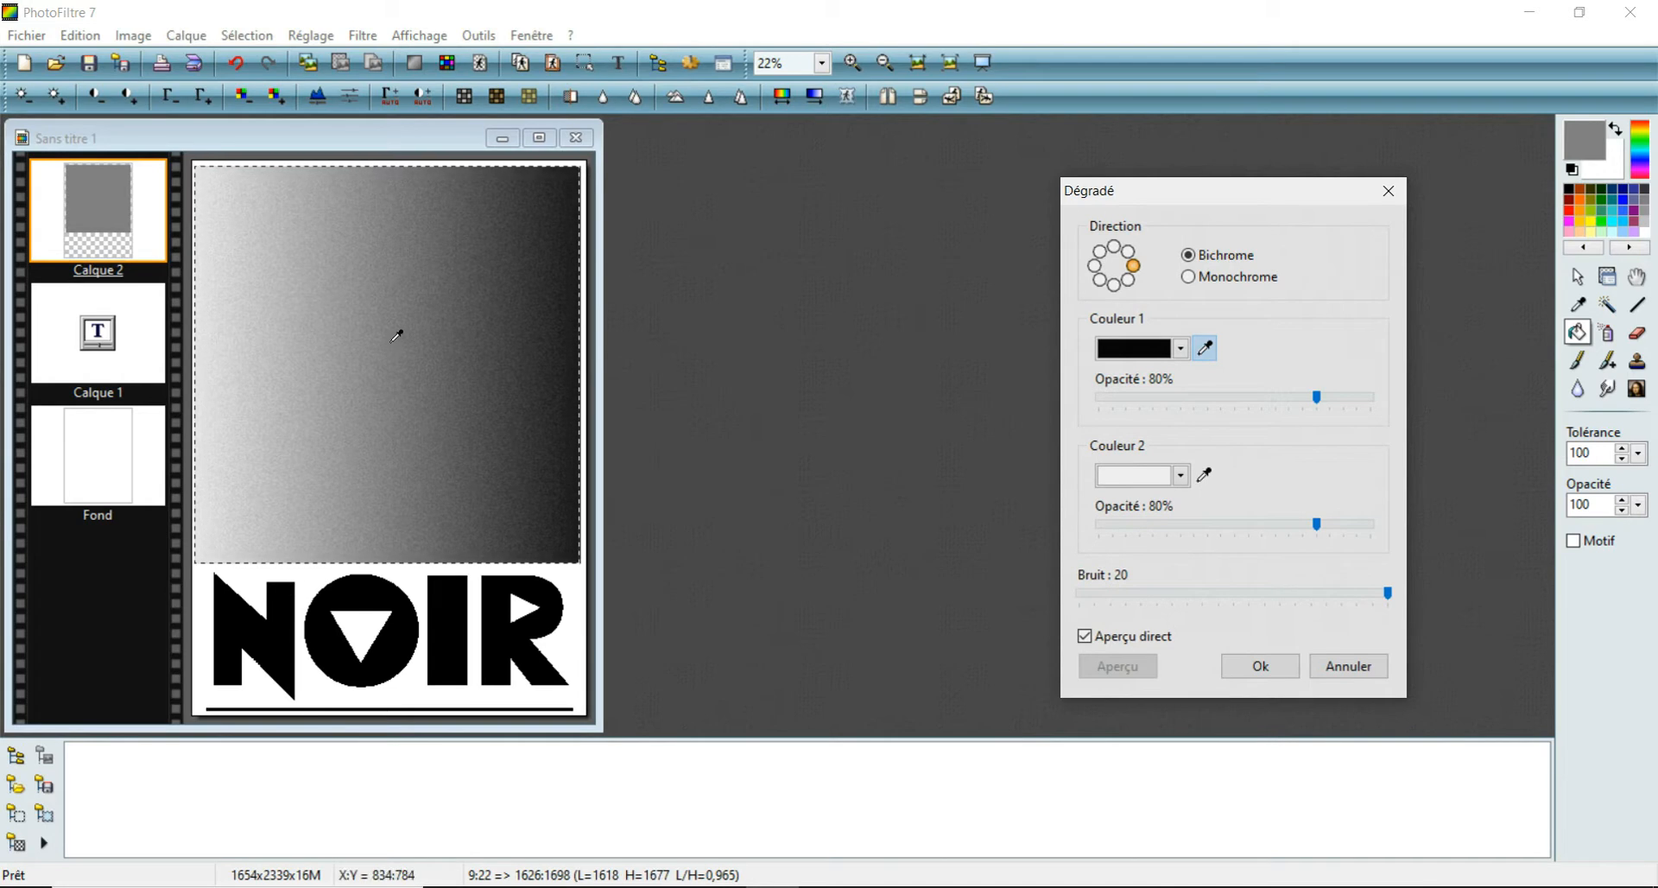
left_click(1269, 666)
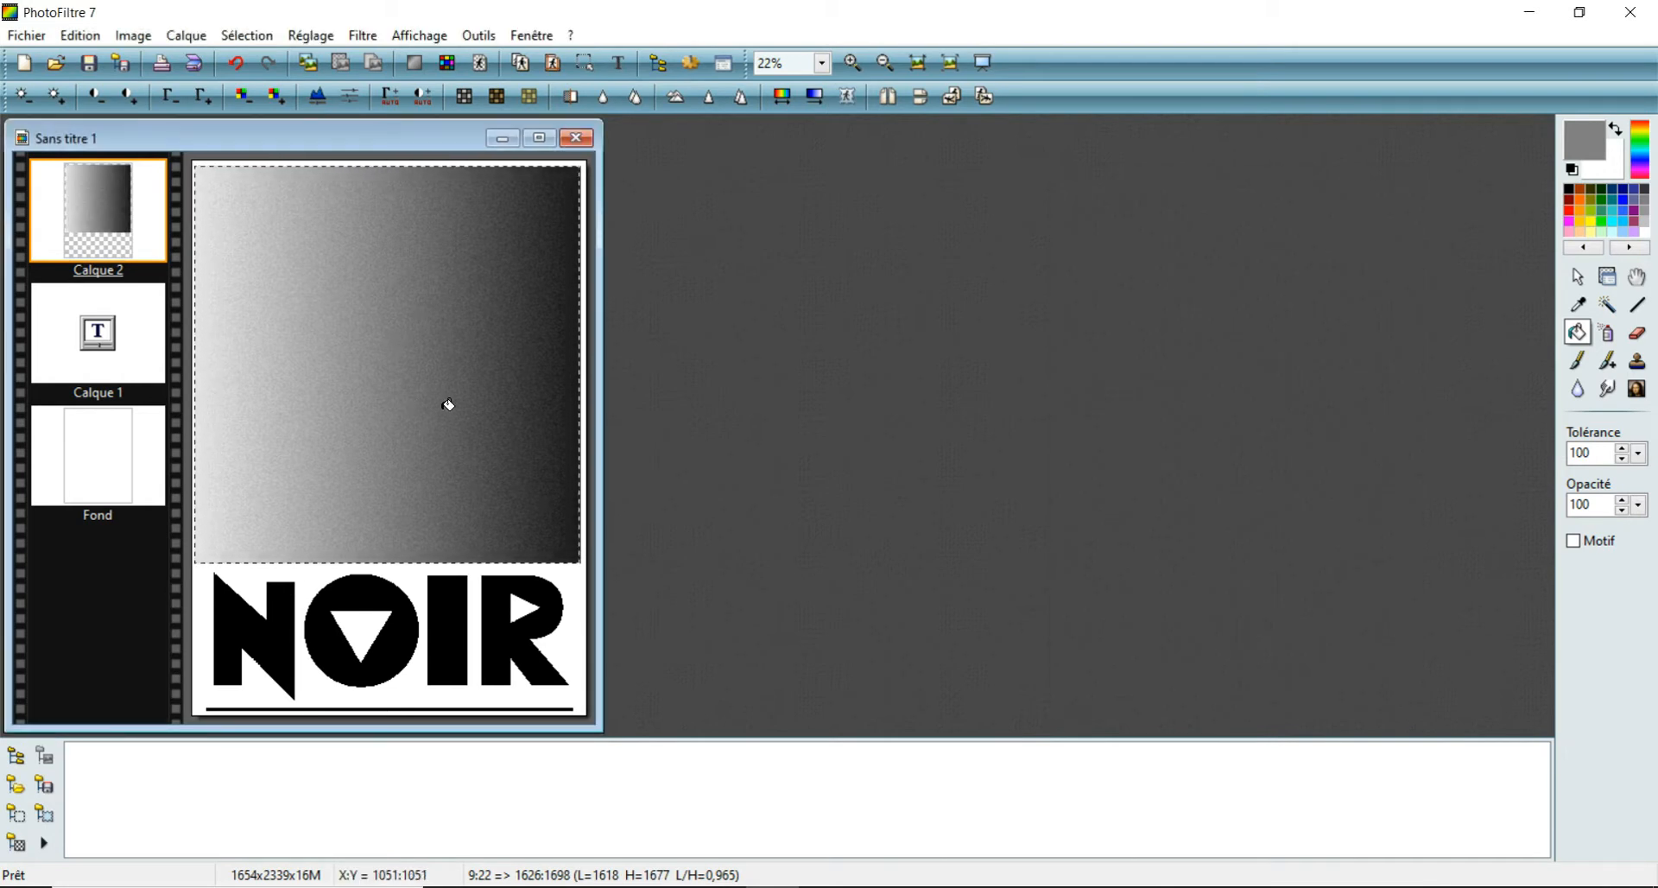
key("ctrl+d")
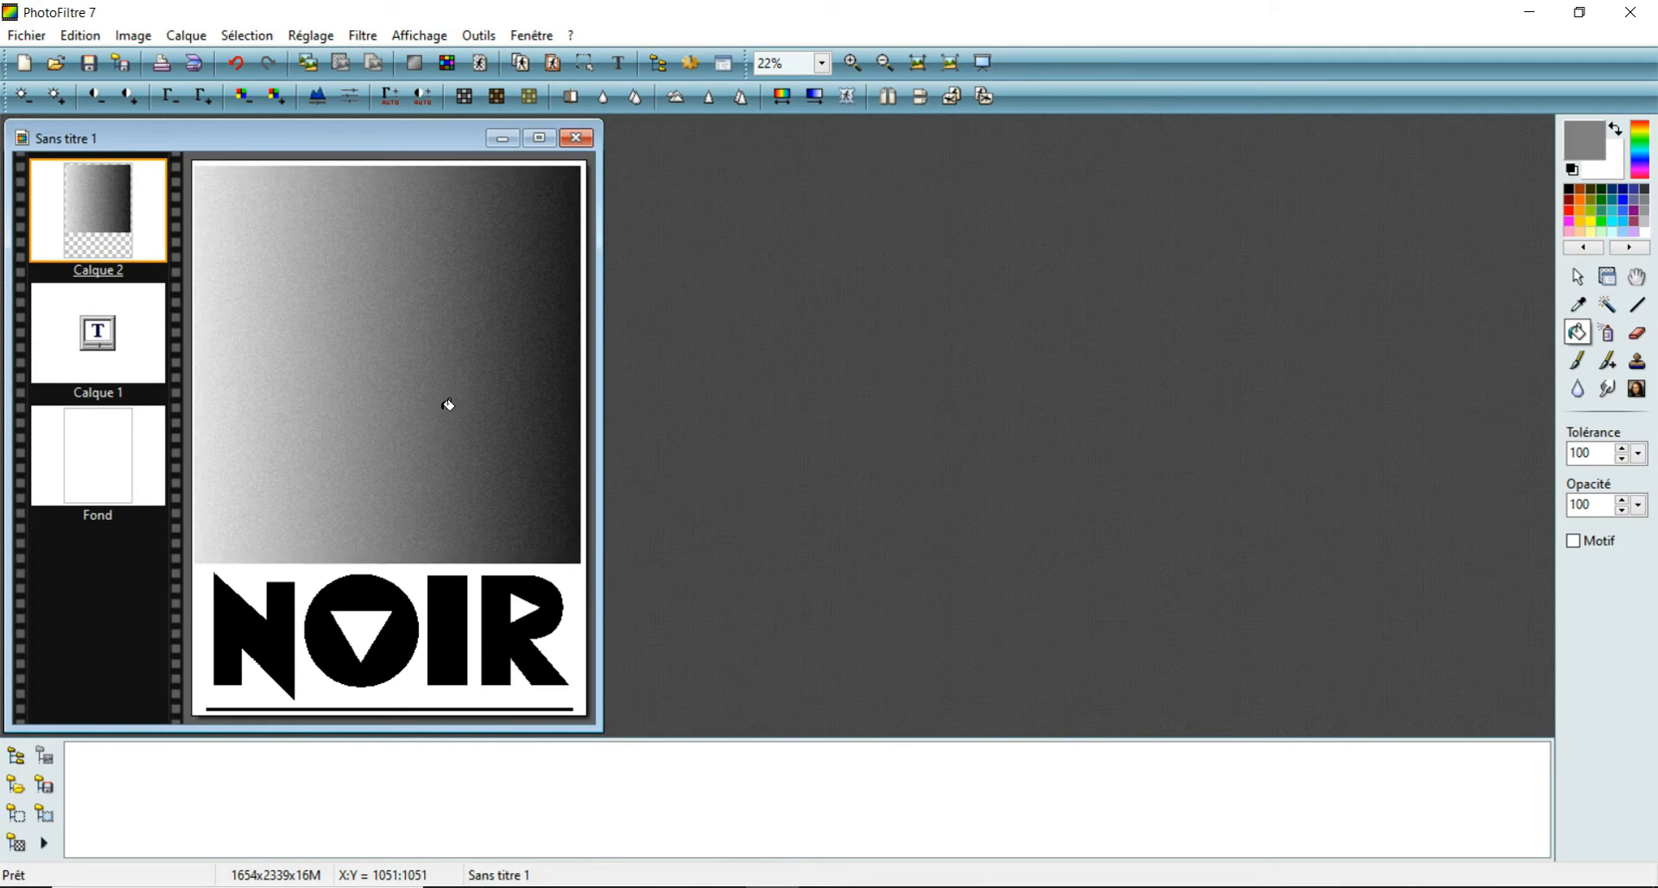
- Open the reference image Suji1.jpg and place its window beside the poster
left_click(36, 37)
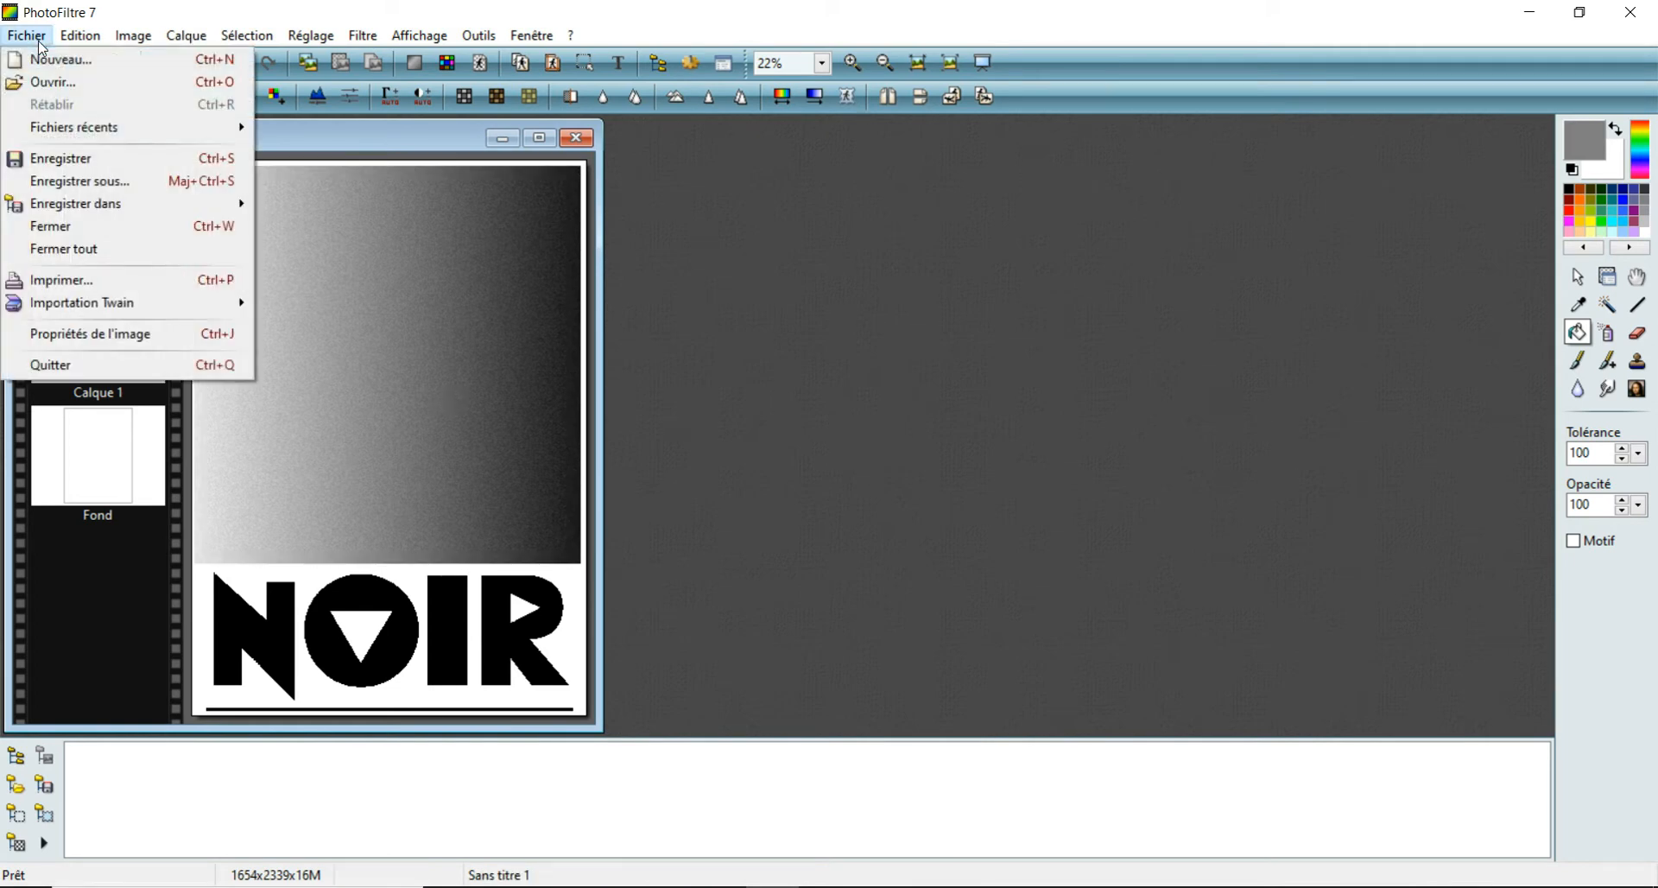
left_click(41, 80)
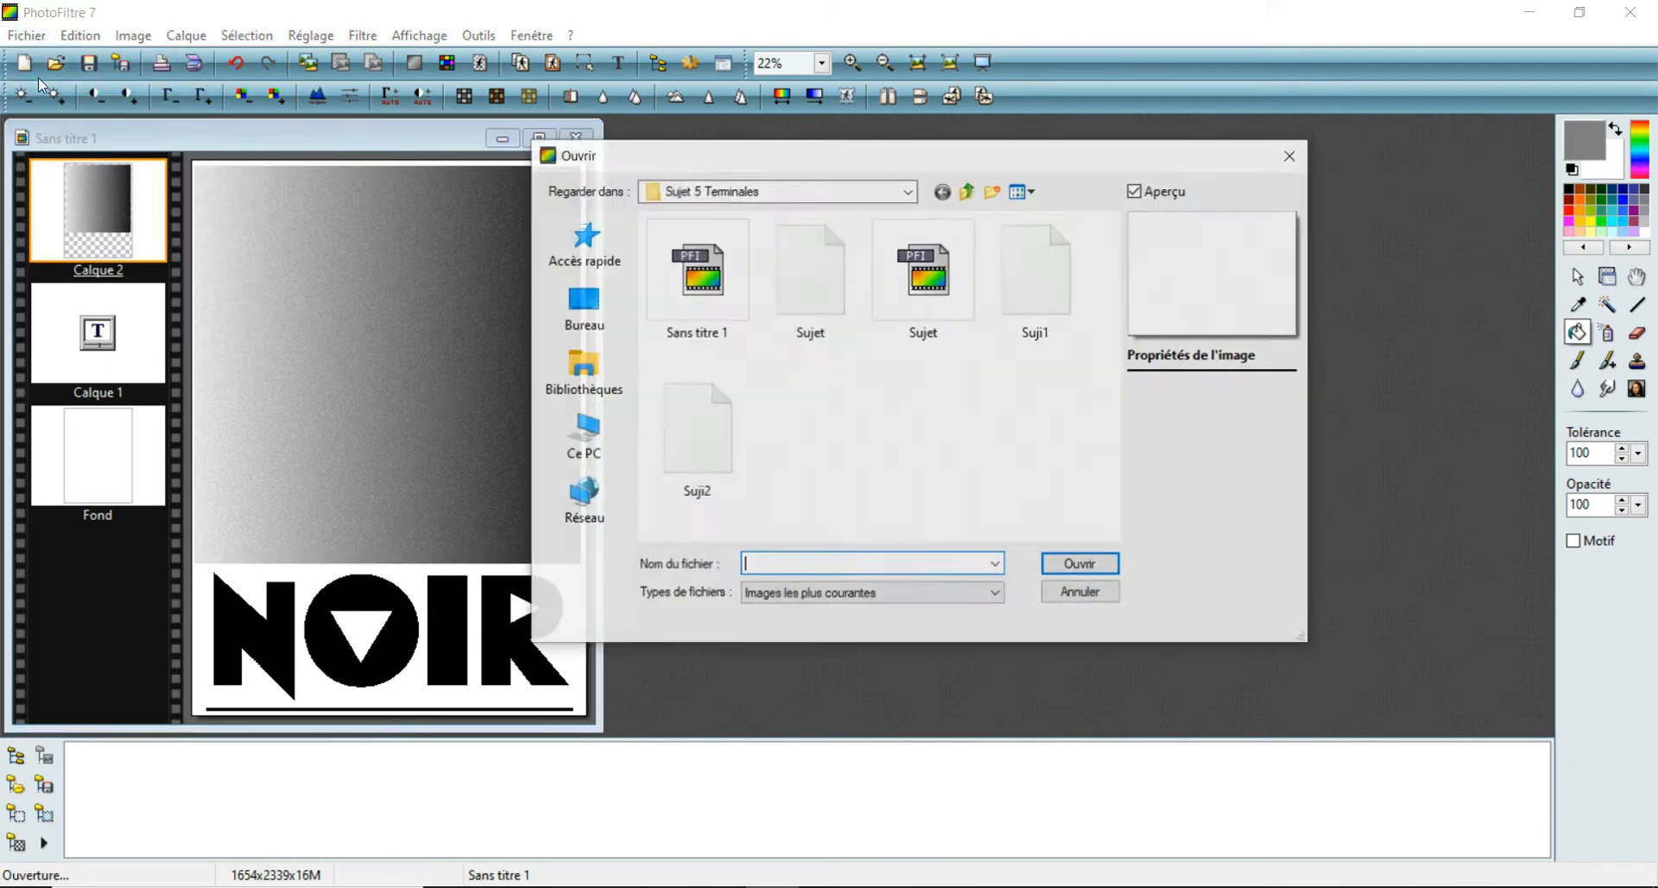
left_click(1068, 320)
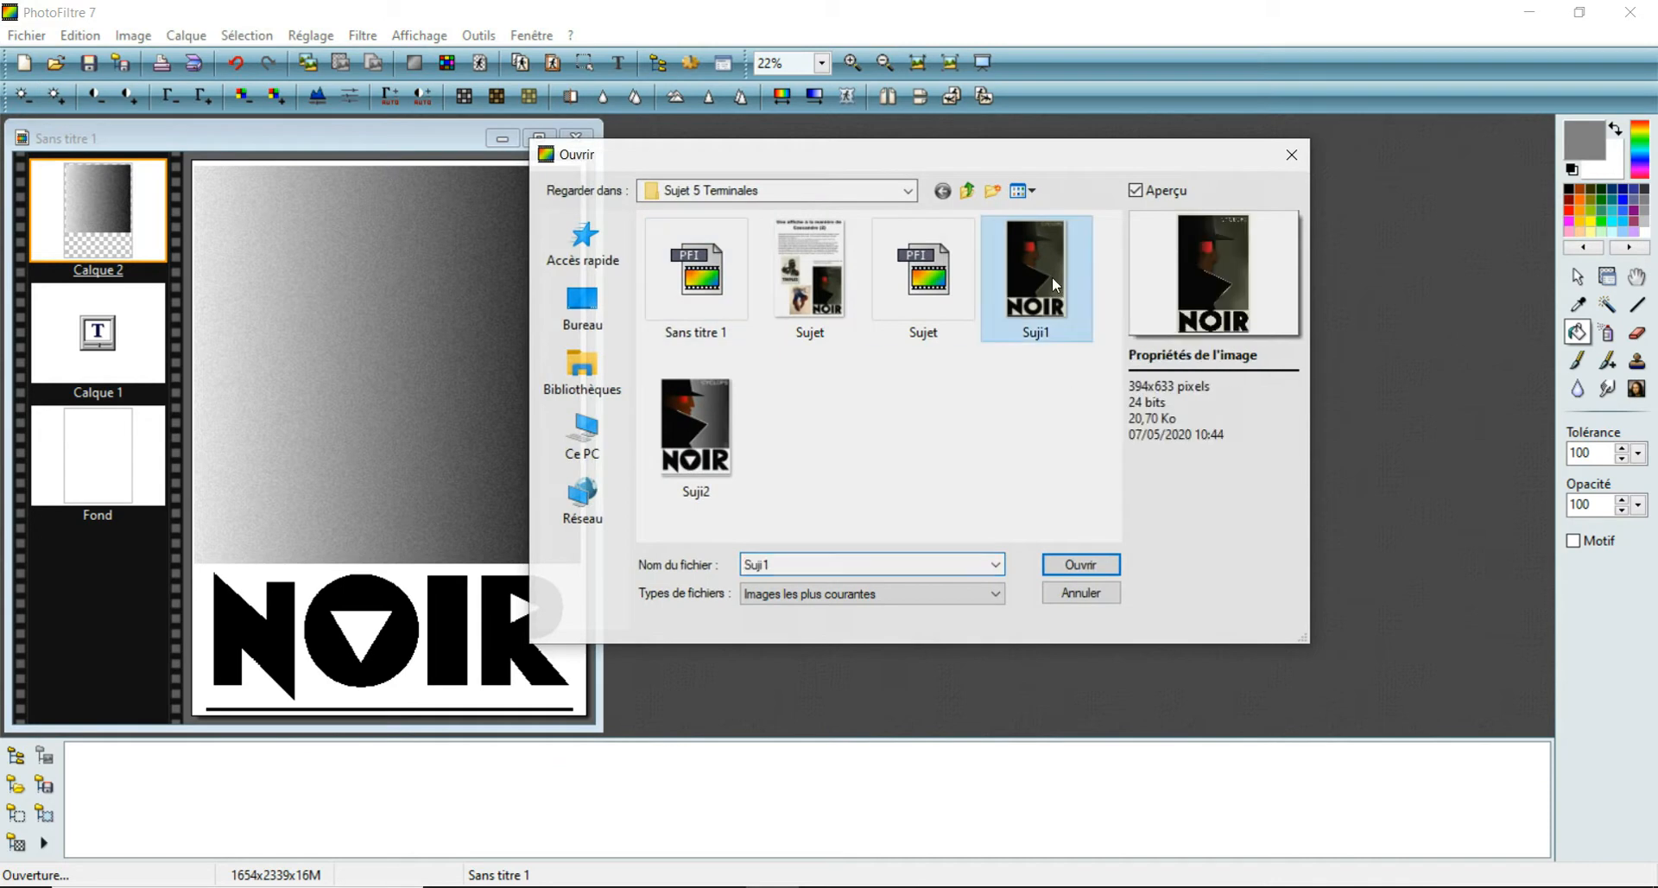
left_click(1071, 565)
left_click_drag(361, 157, 969, 145)
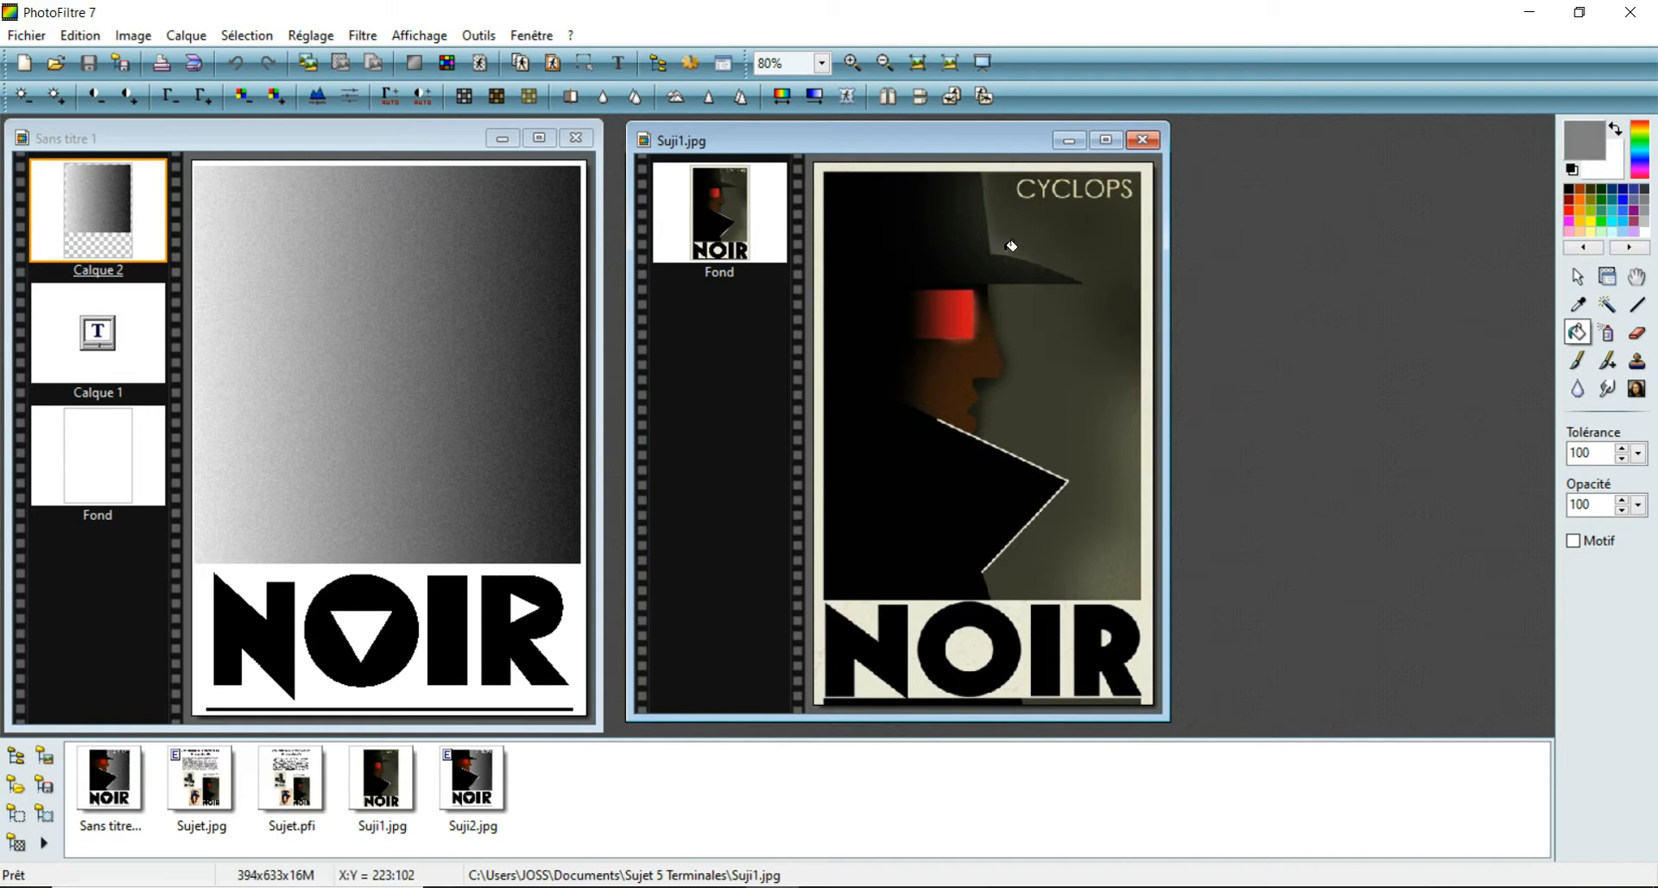
left_click_drag(939, 142, 929, 143)
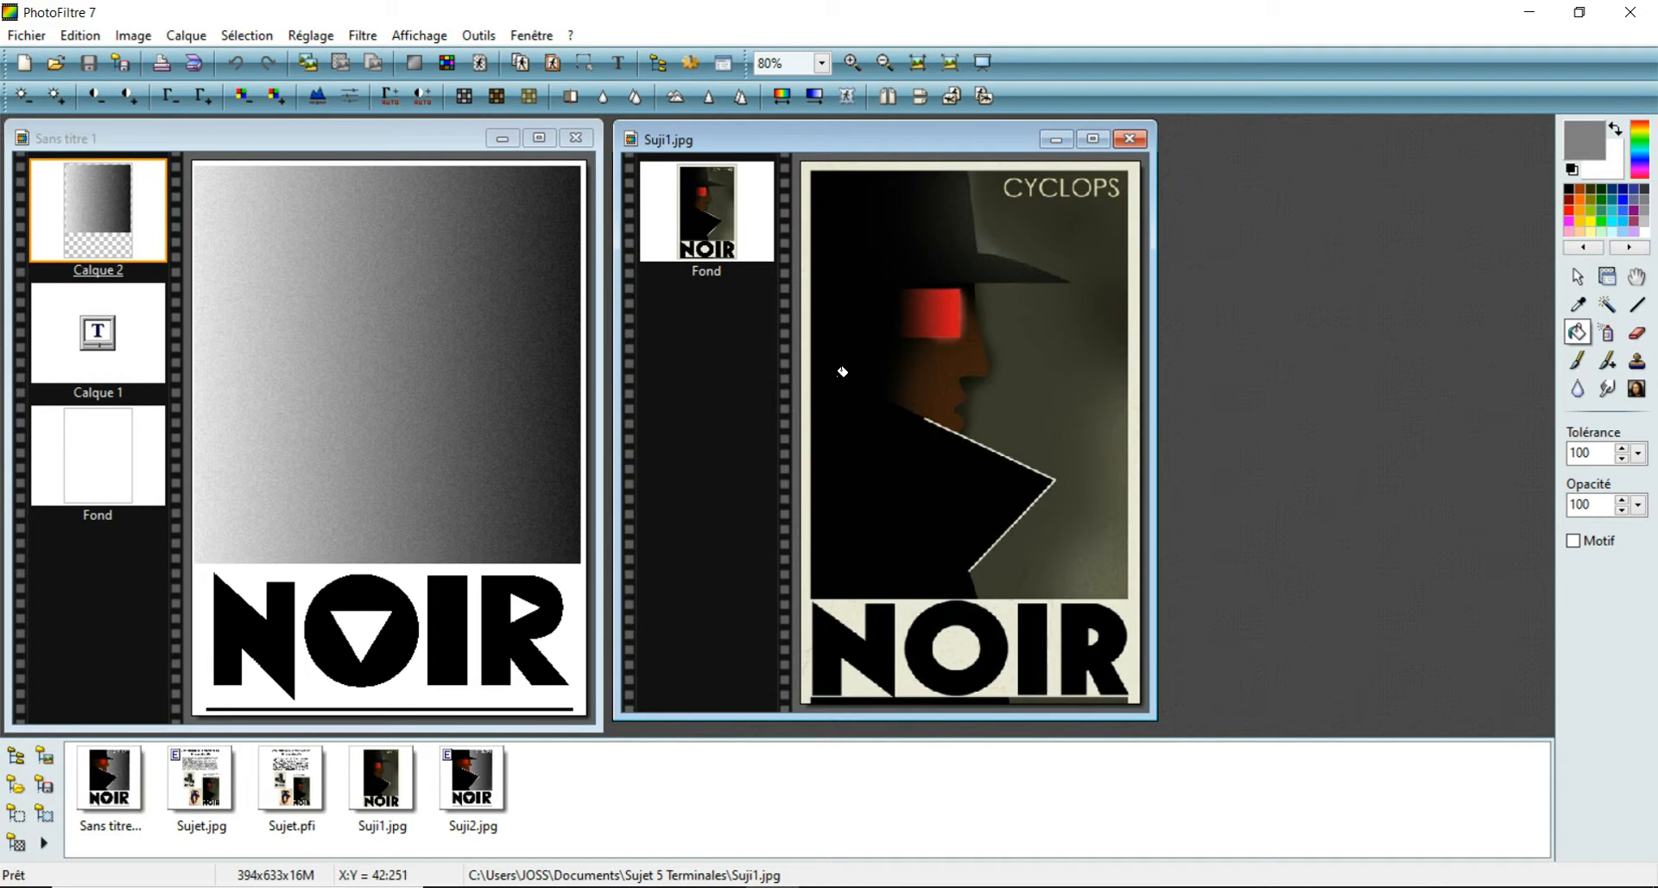
left_click(196, 38)
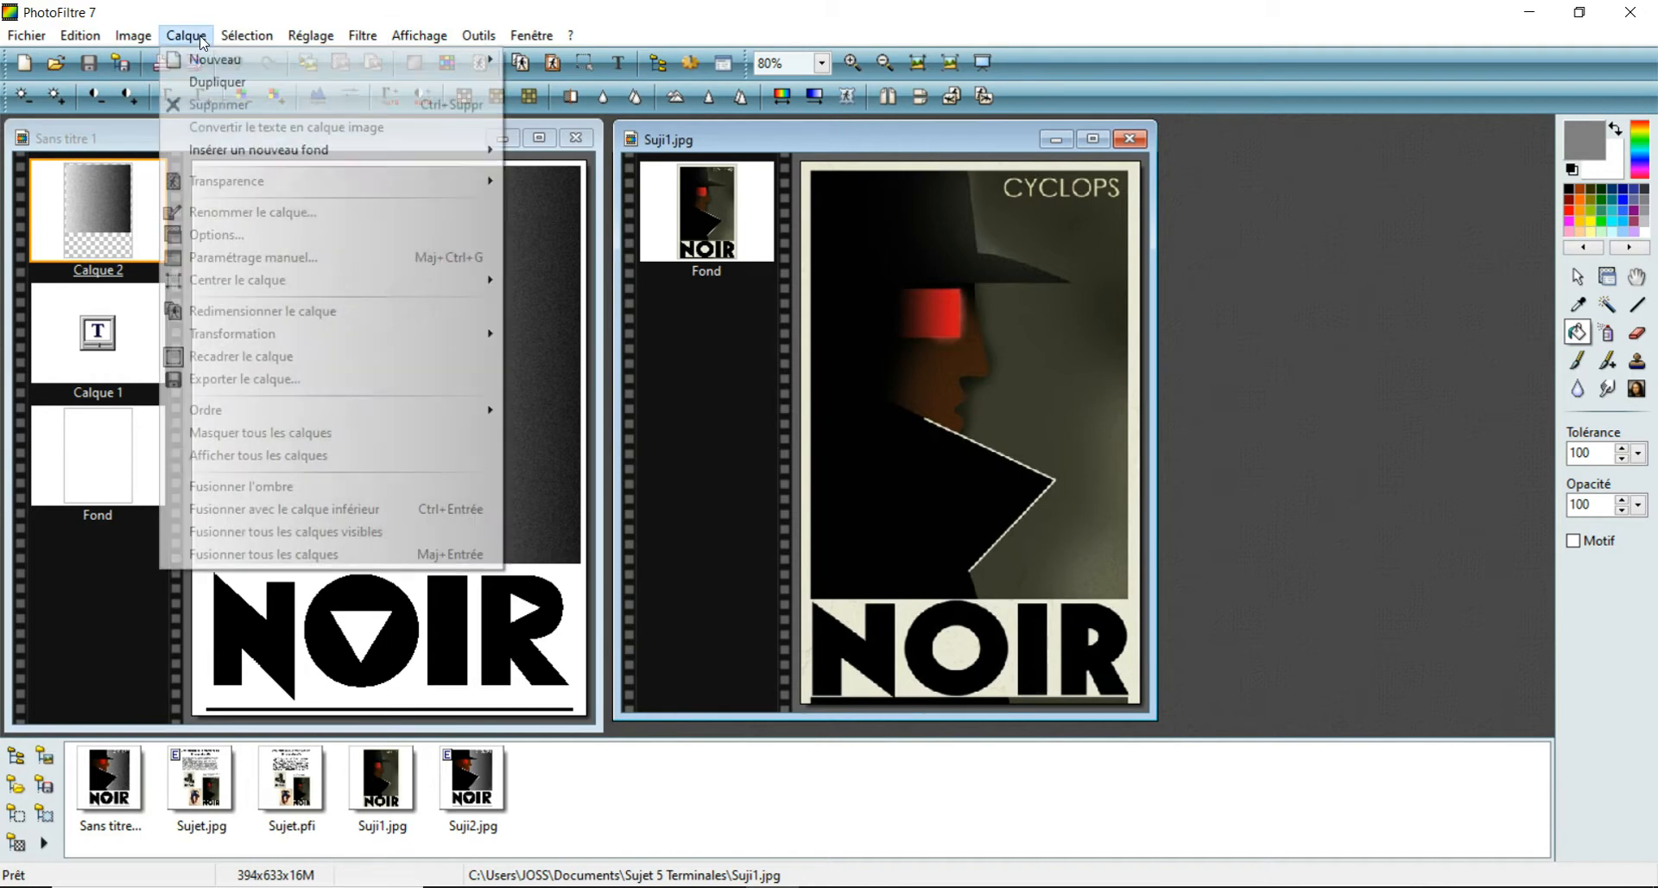
mouse_move(221, 62)
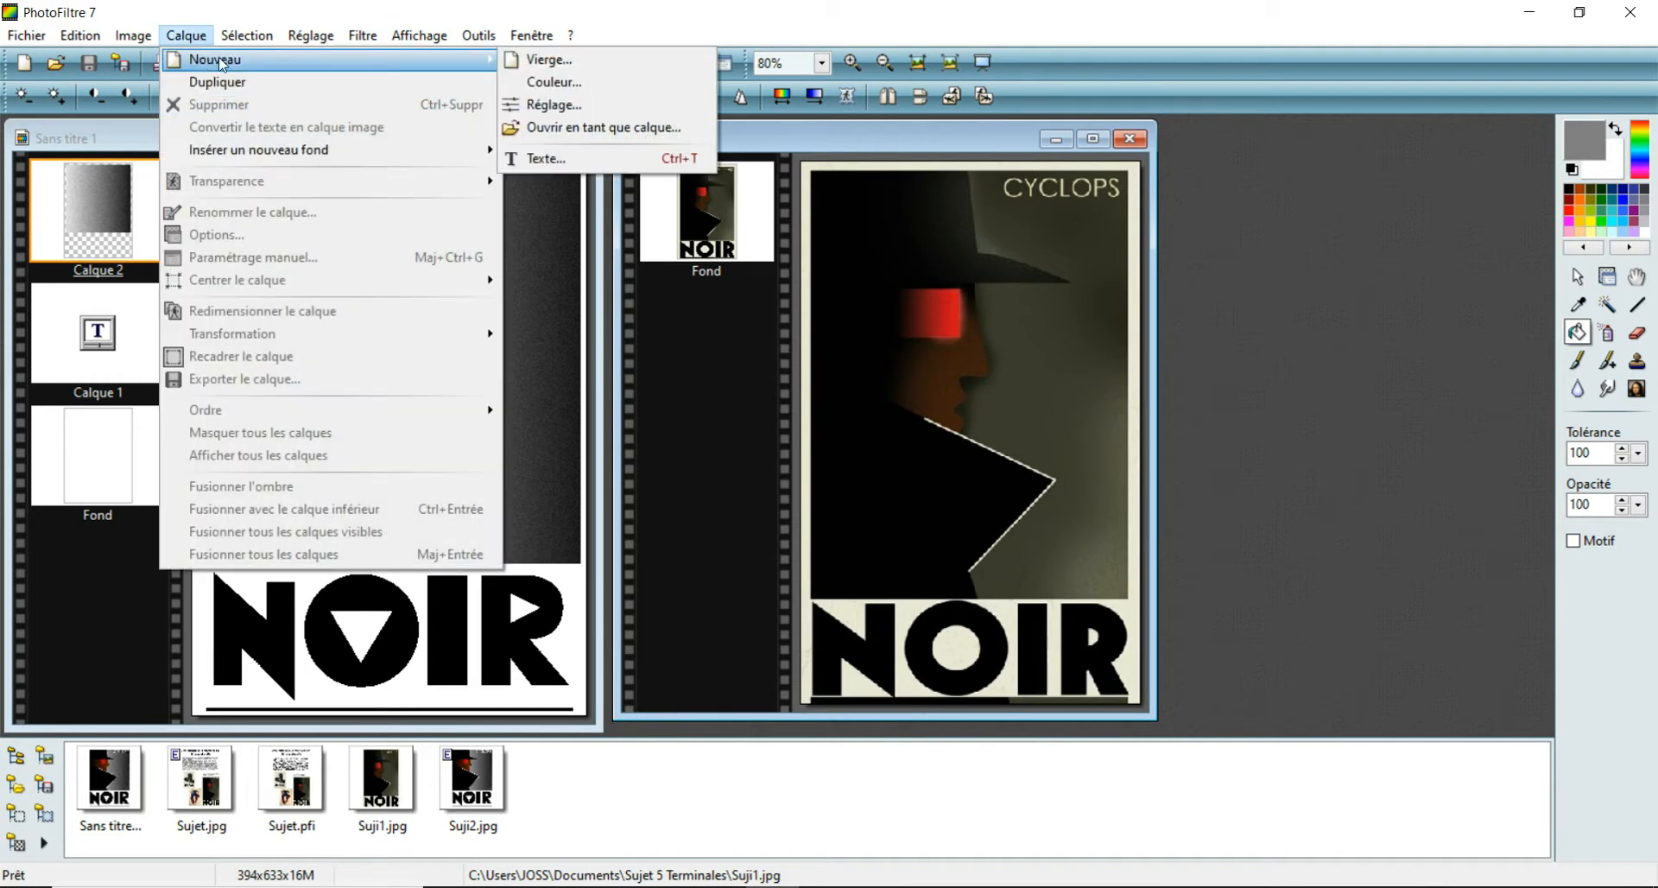
left_click(549, 61)
left_click(825, 625)
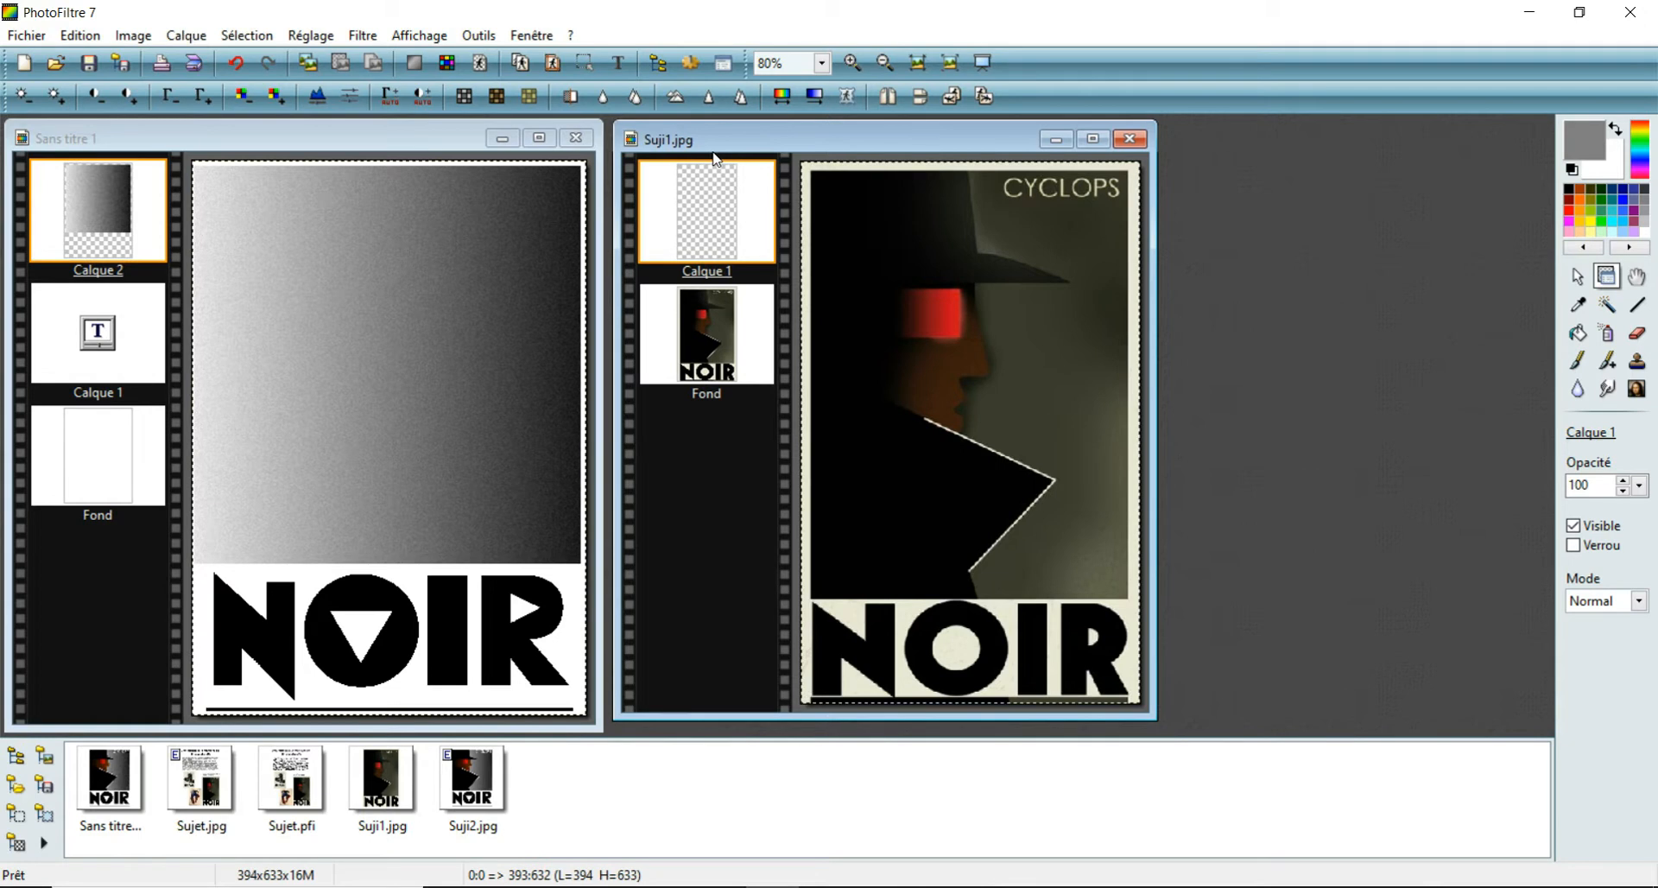
key("ctrl+z")
double_click(804, 142)
left_click(13, 35)
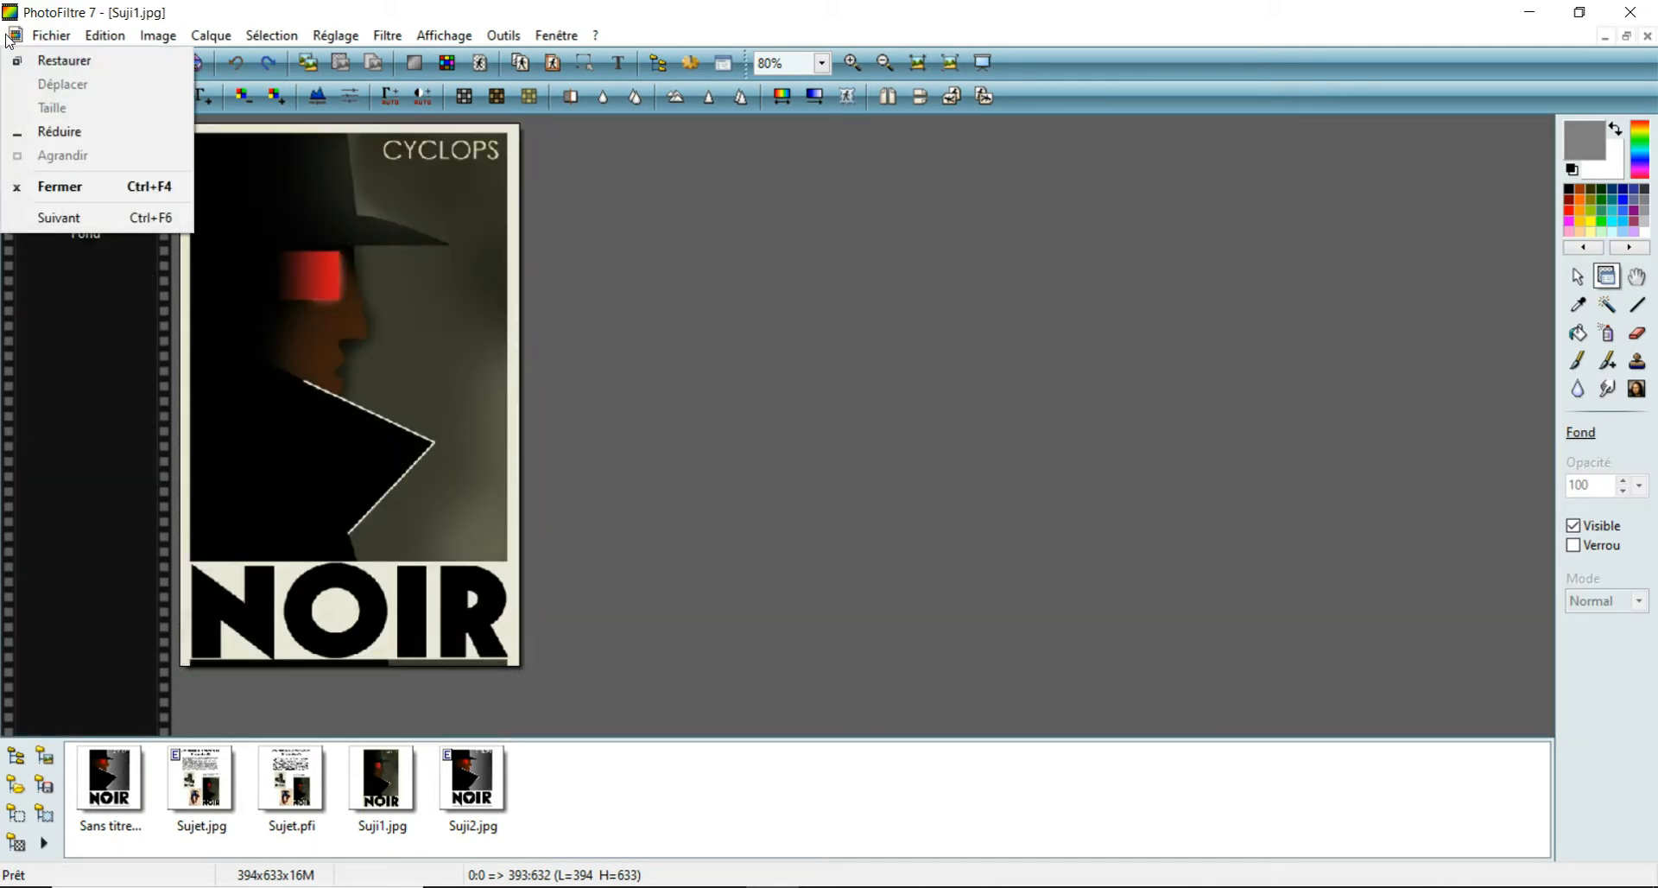
left_click(52, 60)
- Add a blank 1654 × 2339 px layer with automatic transparency above the gradient layer of the poster
left_click(417, 139)
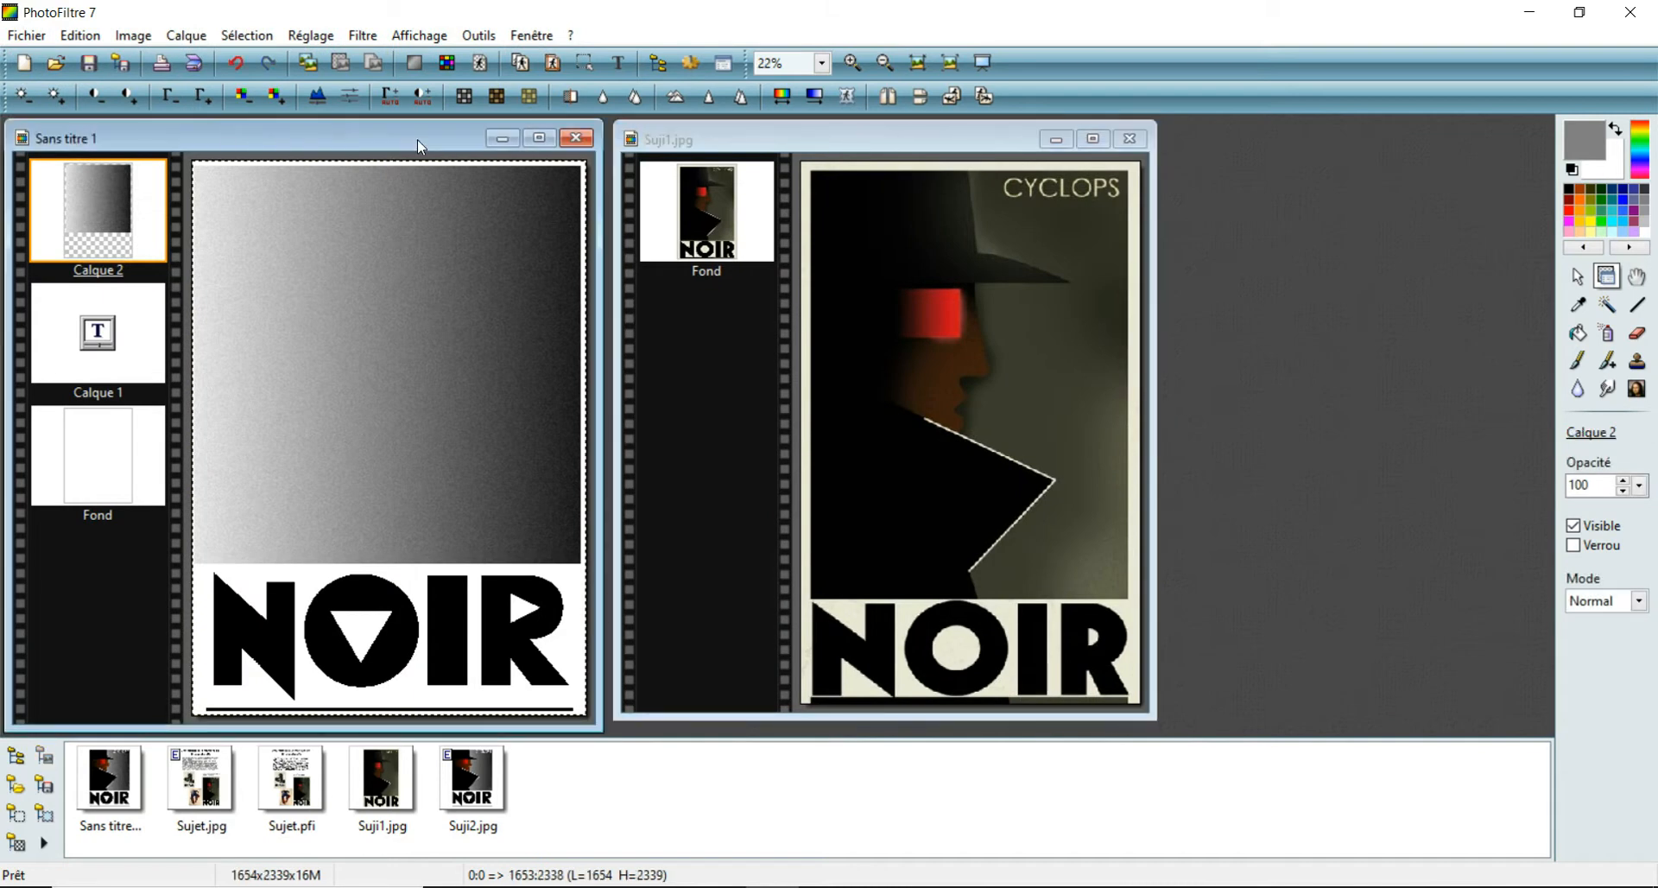
left_click(187, 35)
mouse_move(193, 57)
left_click(521, 68)
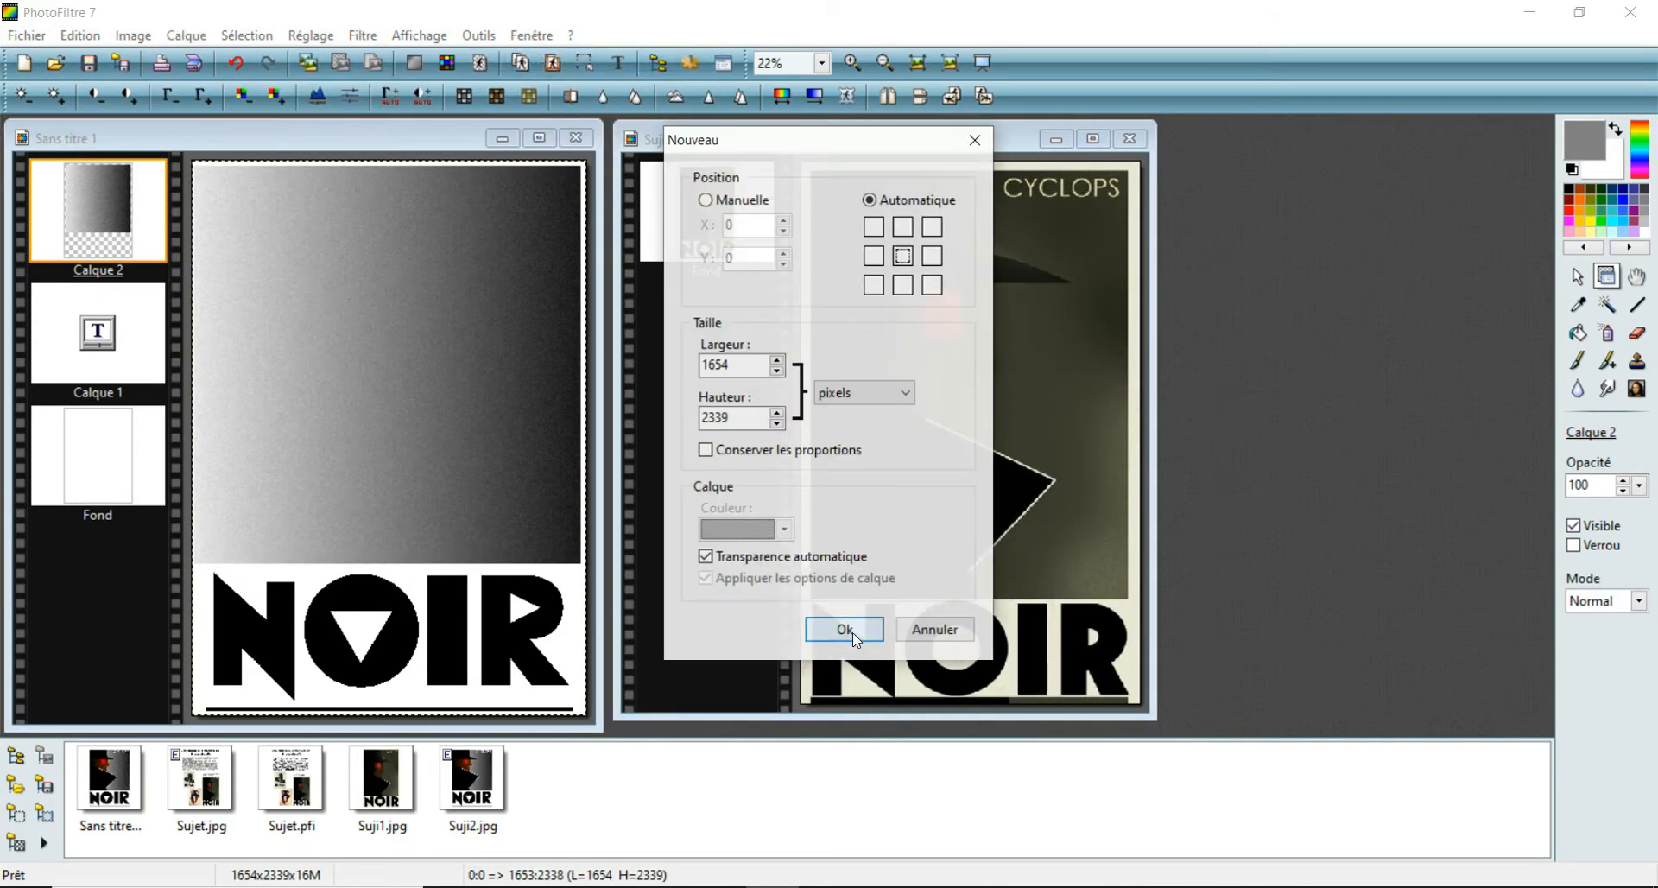
left_click(850, 630)
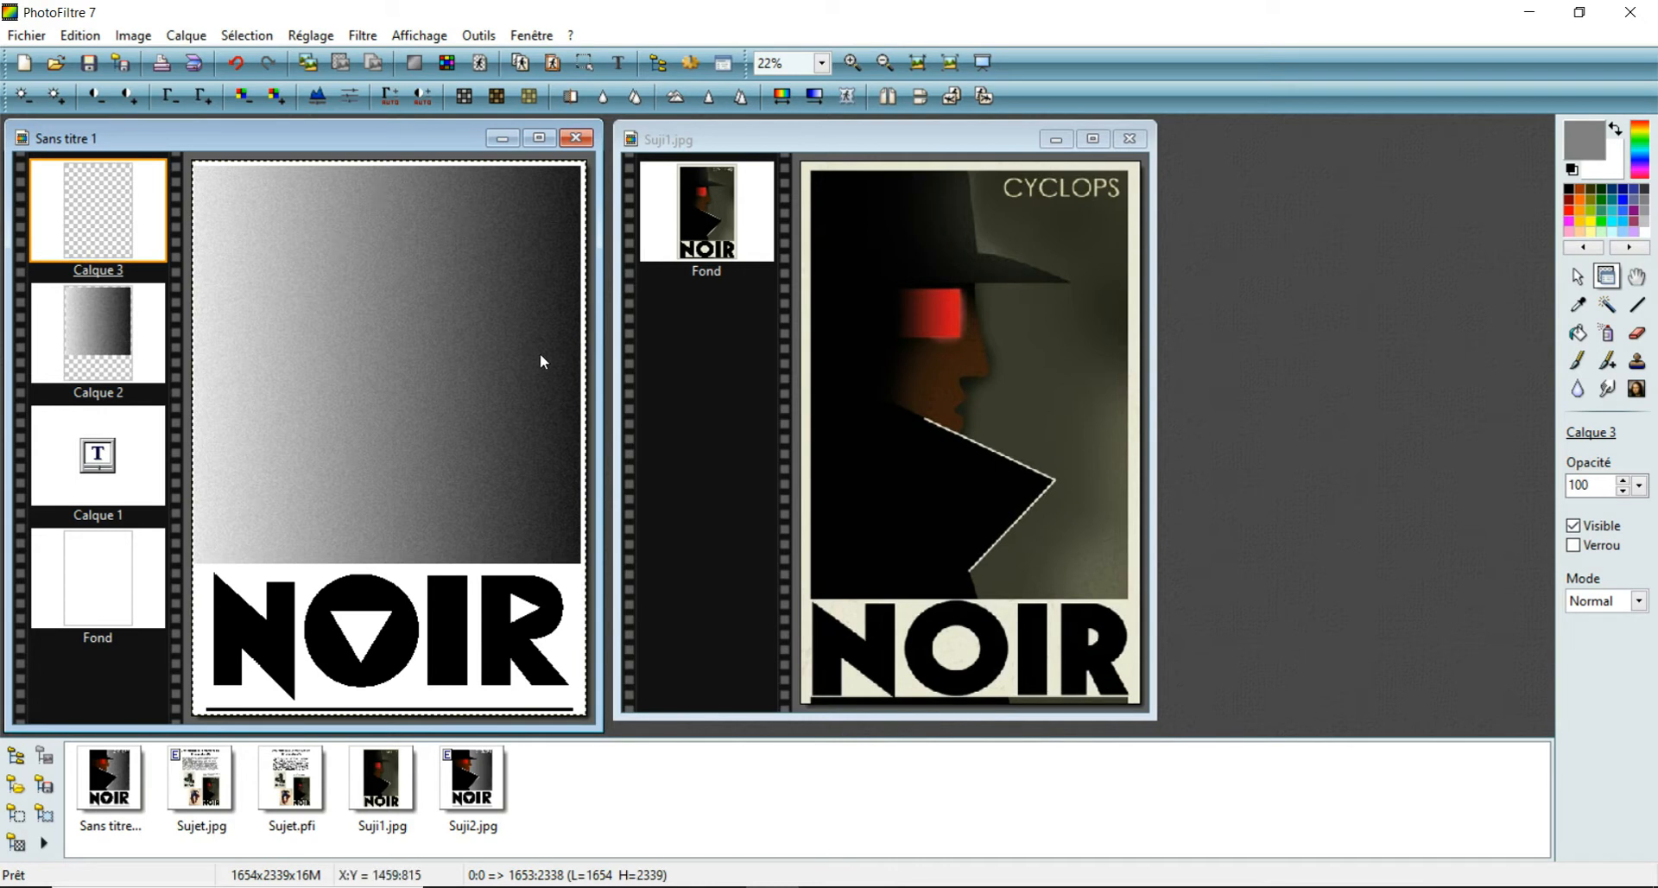
- Outline the hat with its pointed brim as a polygon selection about 1223 × 453 px in the poster's upper-left corner
left_click(1584, 280)
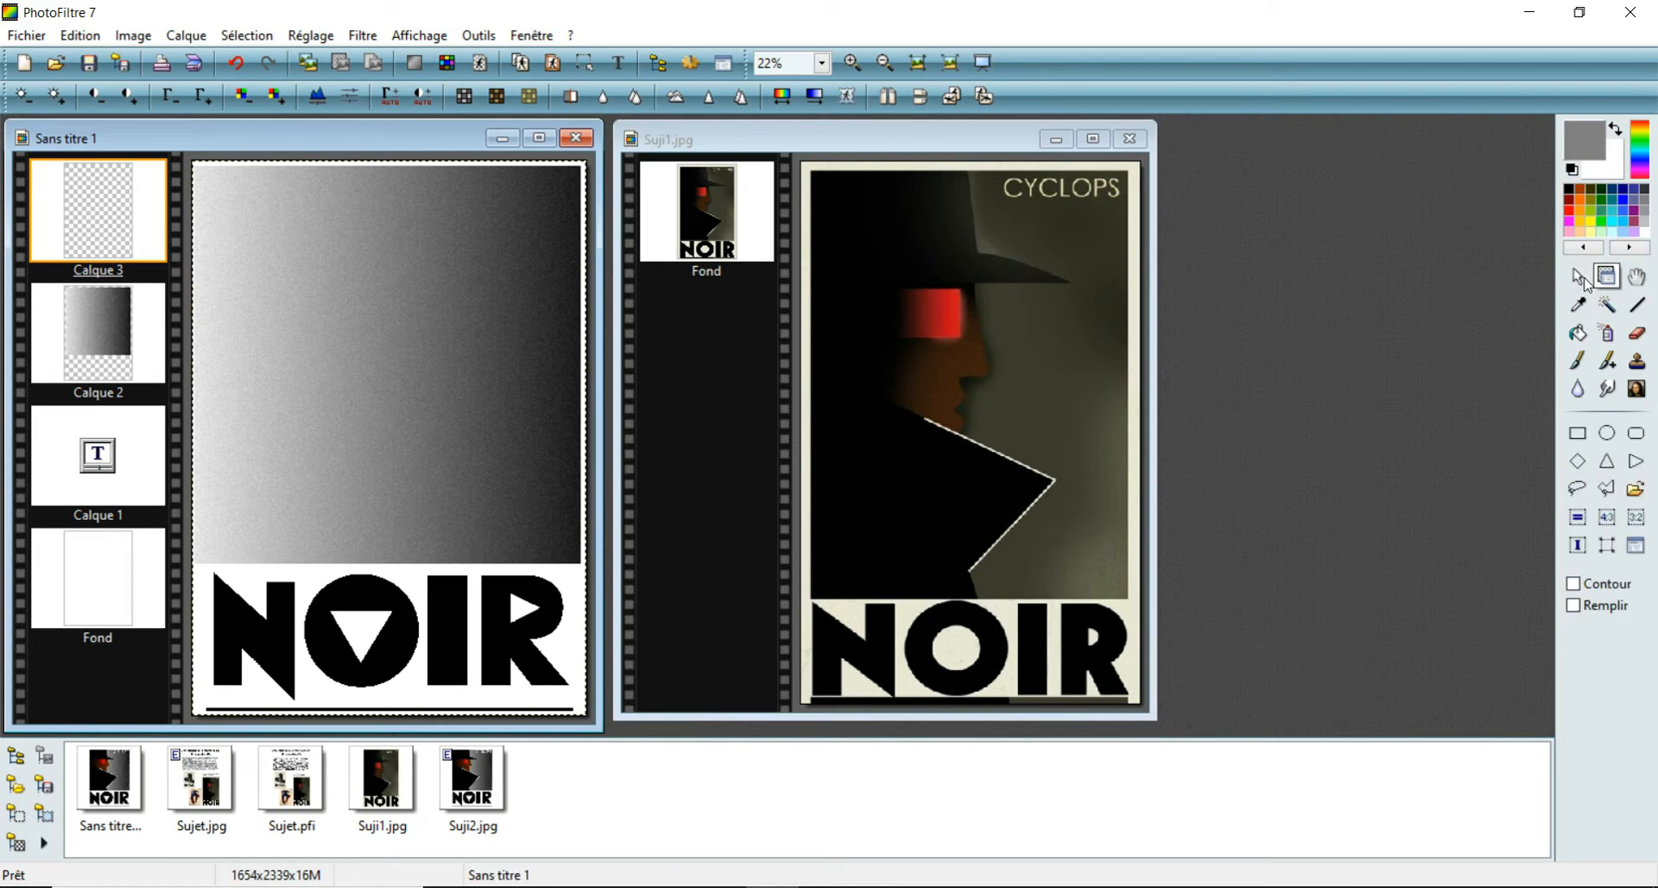
left_click(1608, 491)
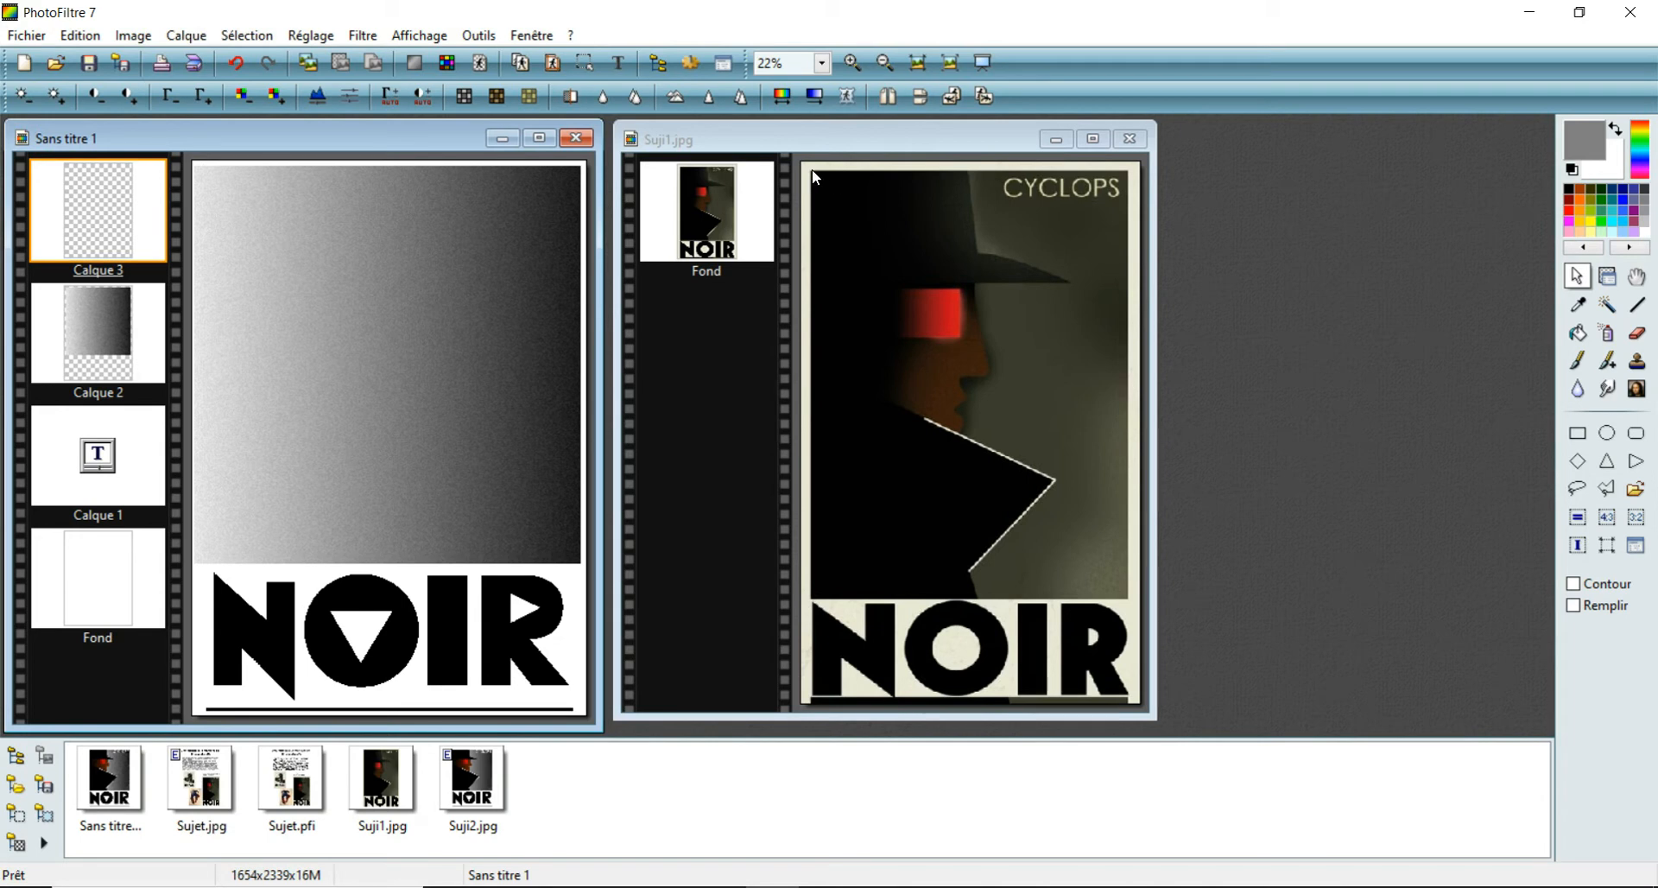
left_click(195, 169)
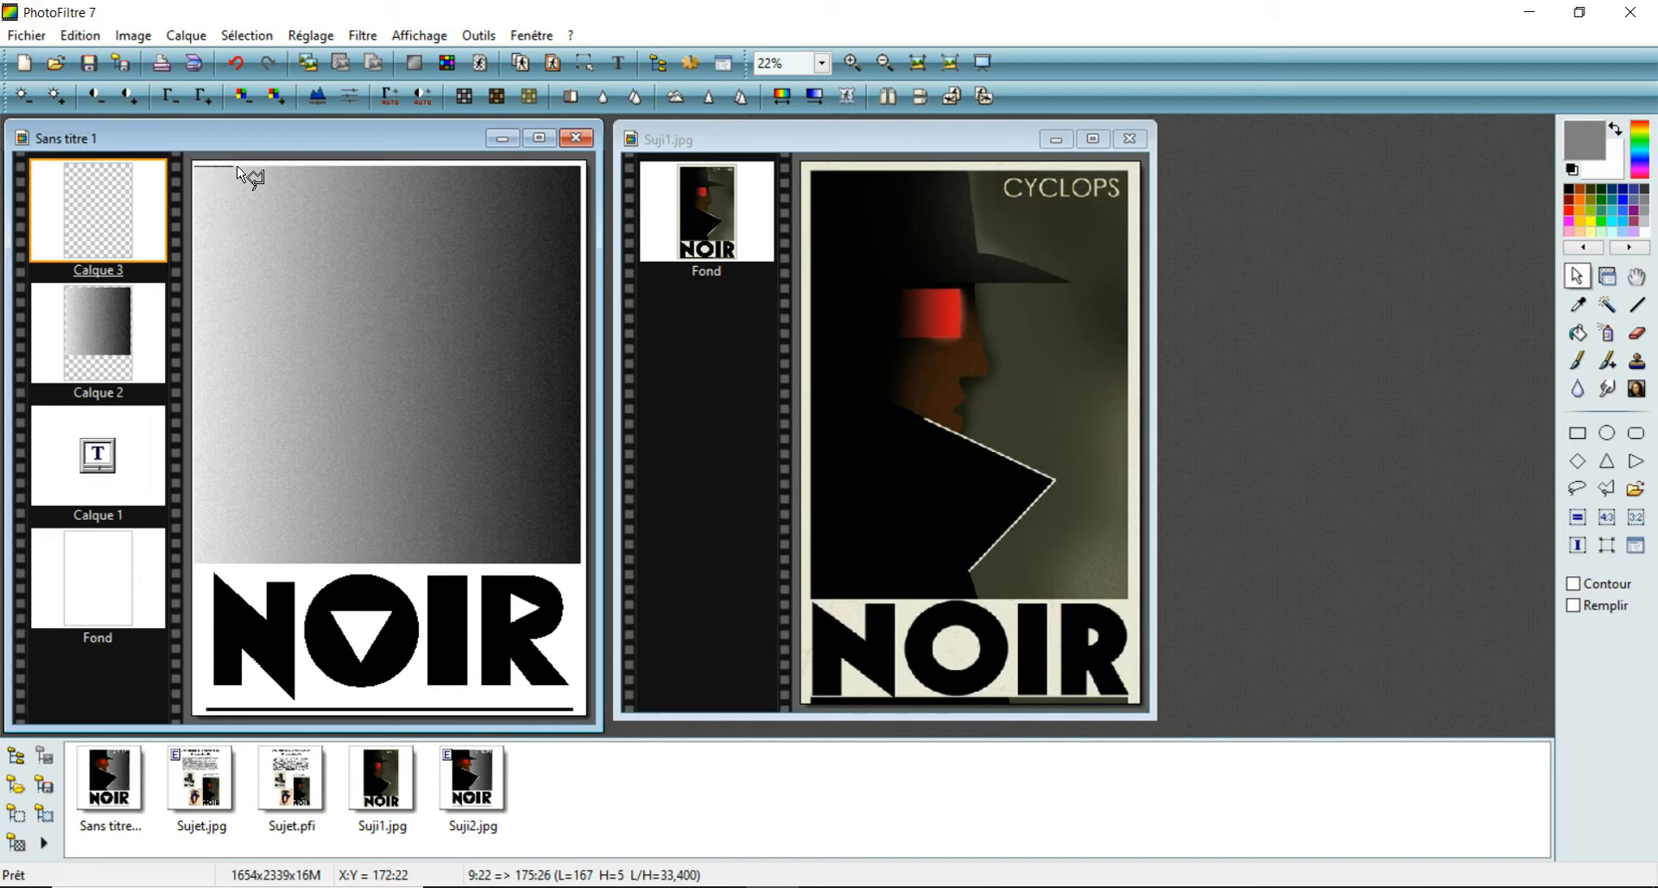
left_click(372, 165)
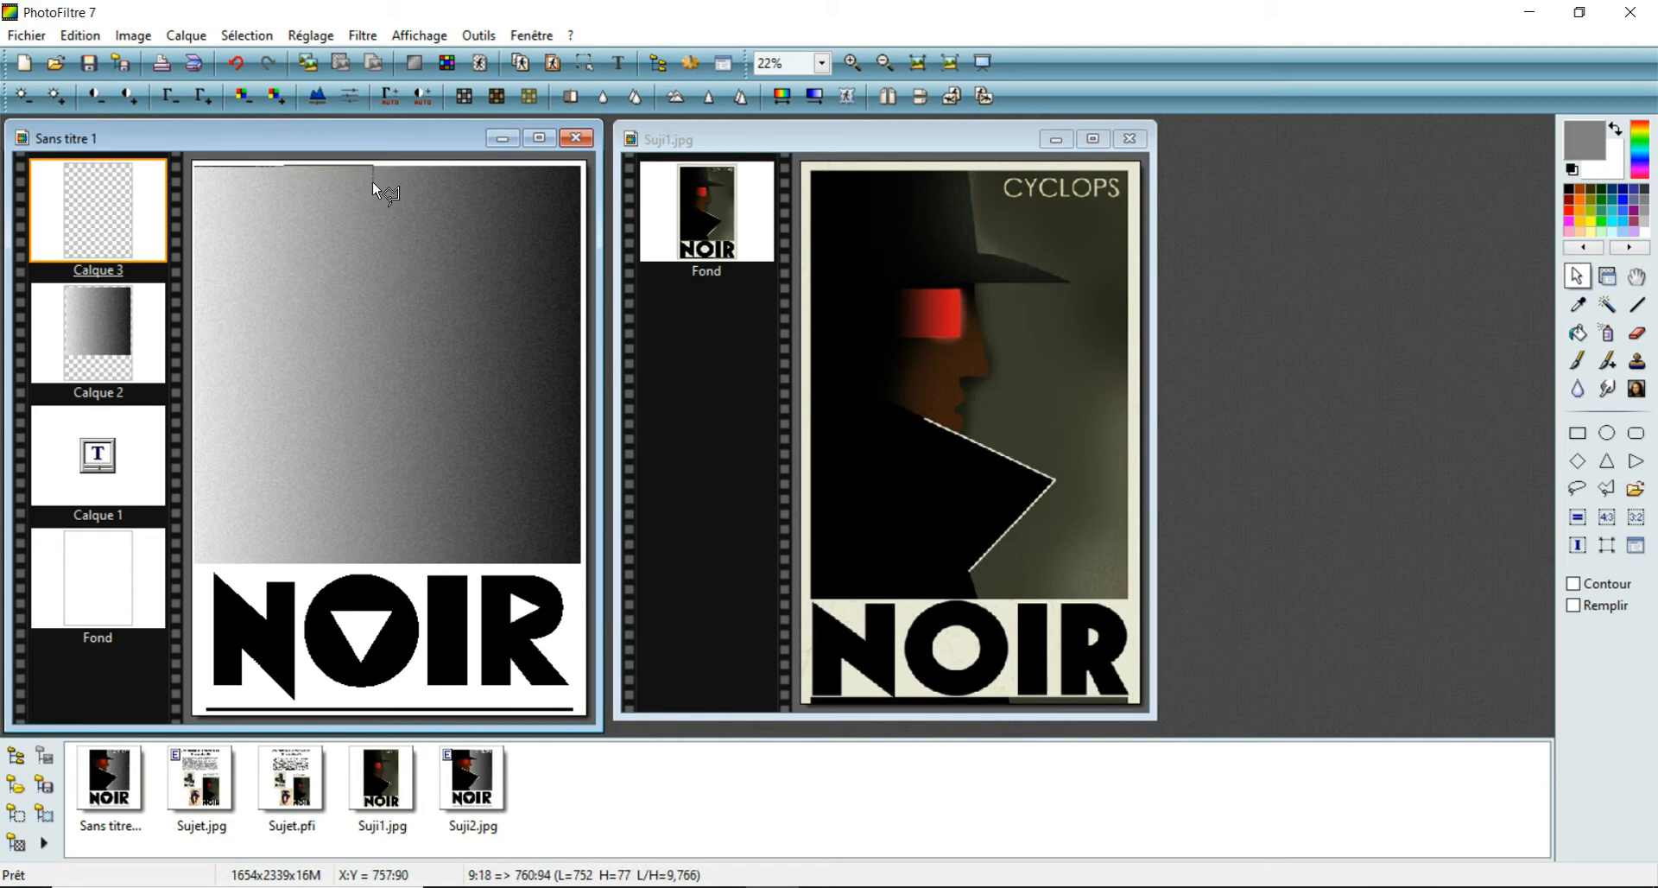
left_click(384, 245)
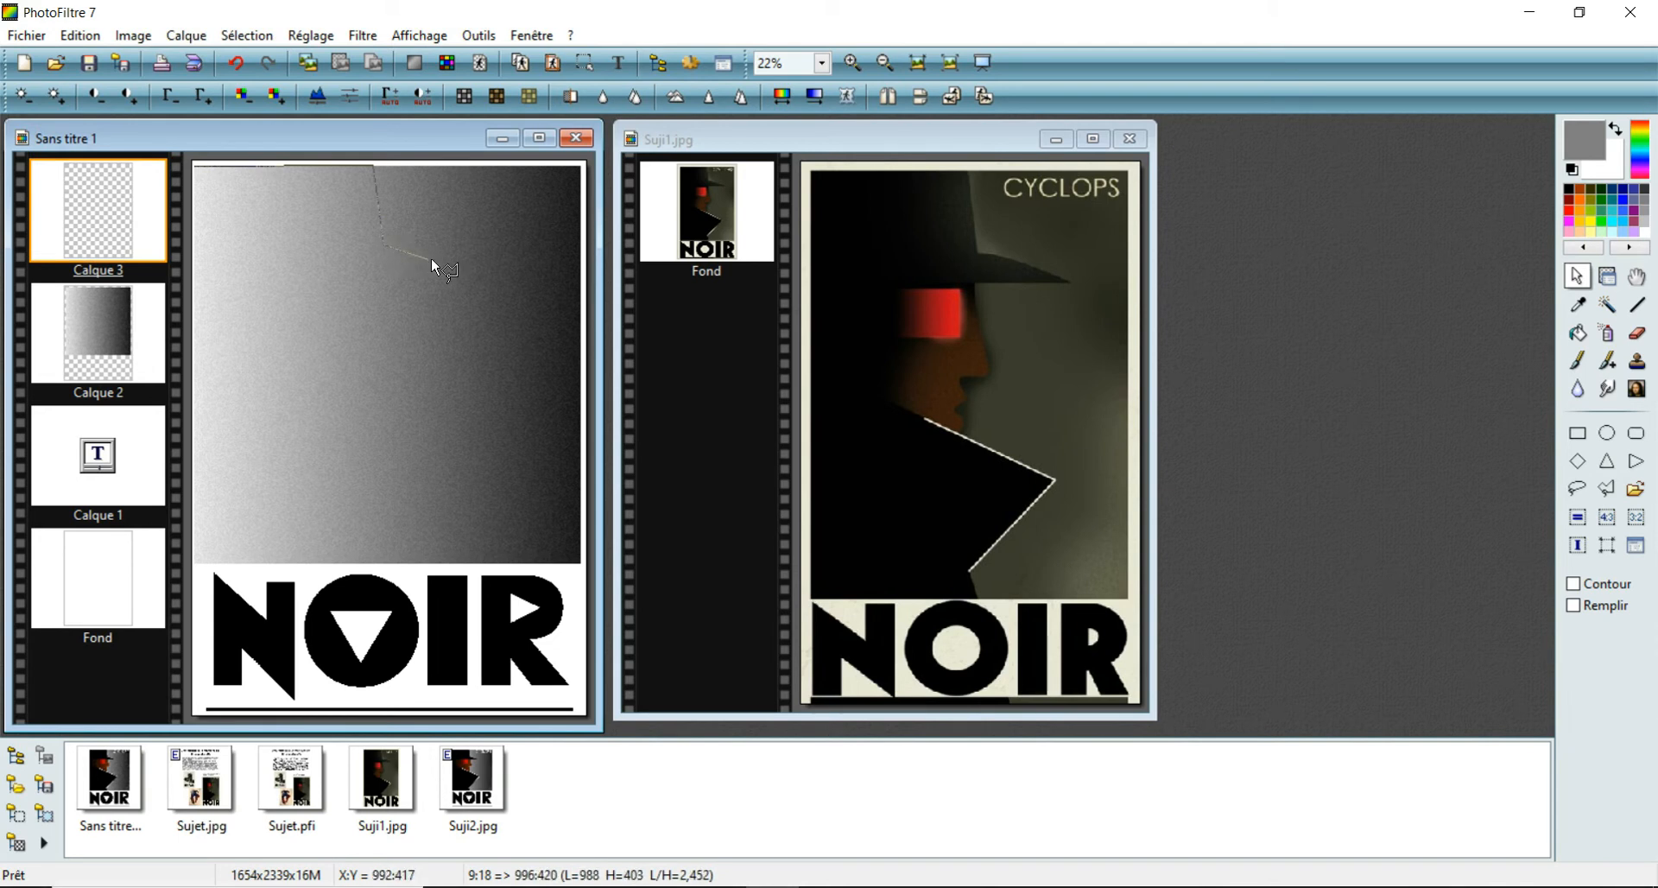
left_click(476, 271)
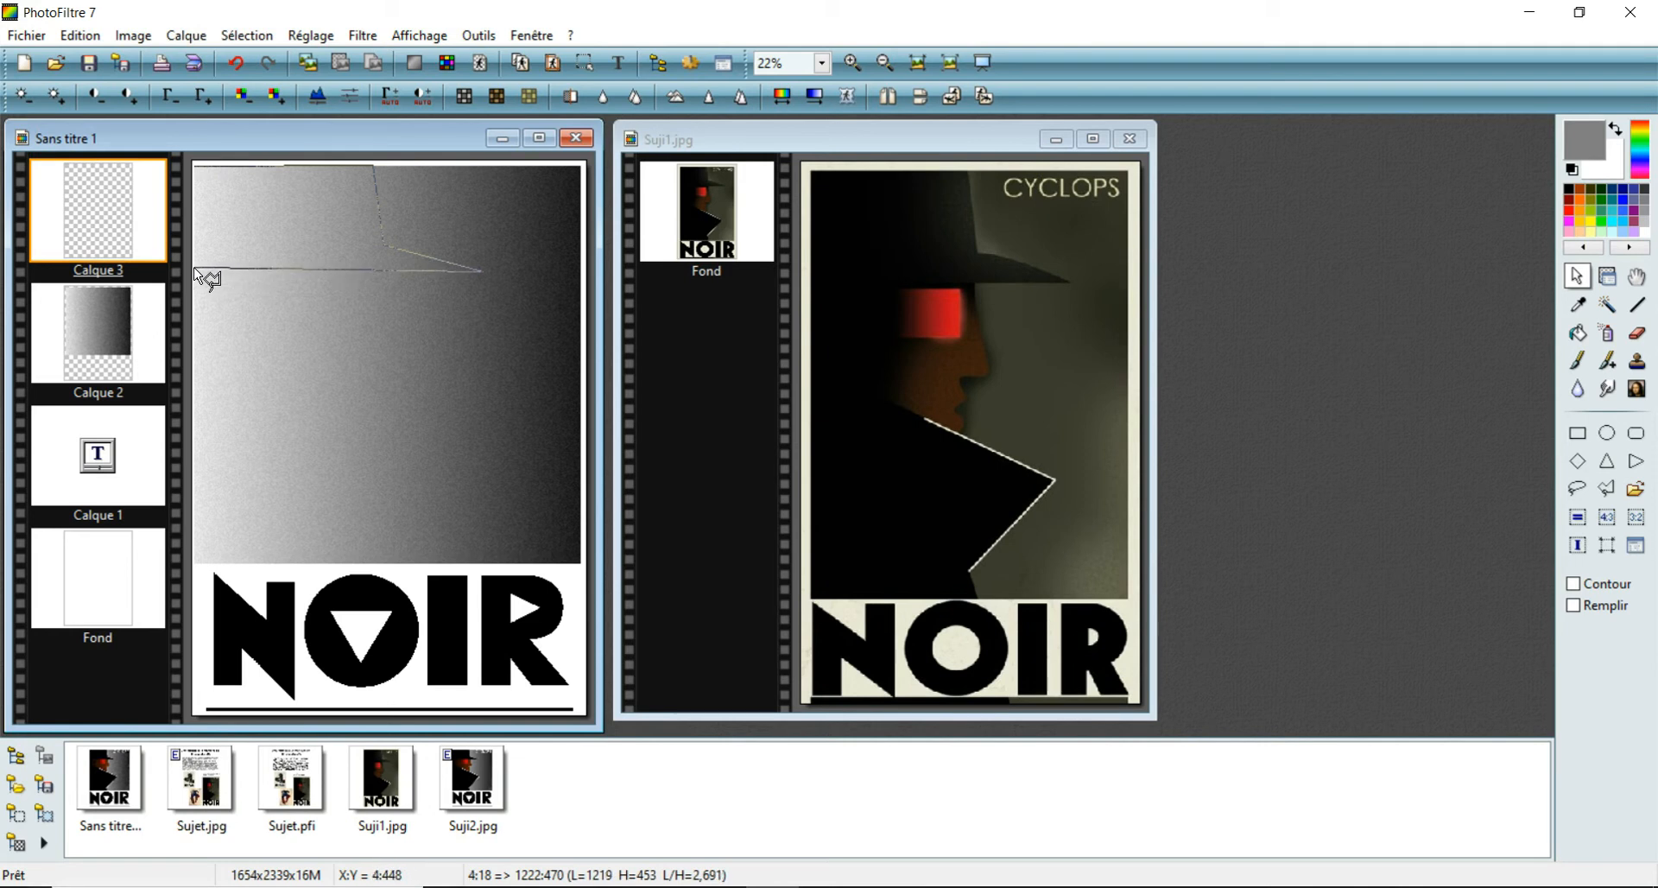
left_click(193, 268)
double_click(194, 175)
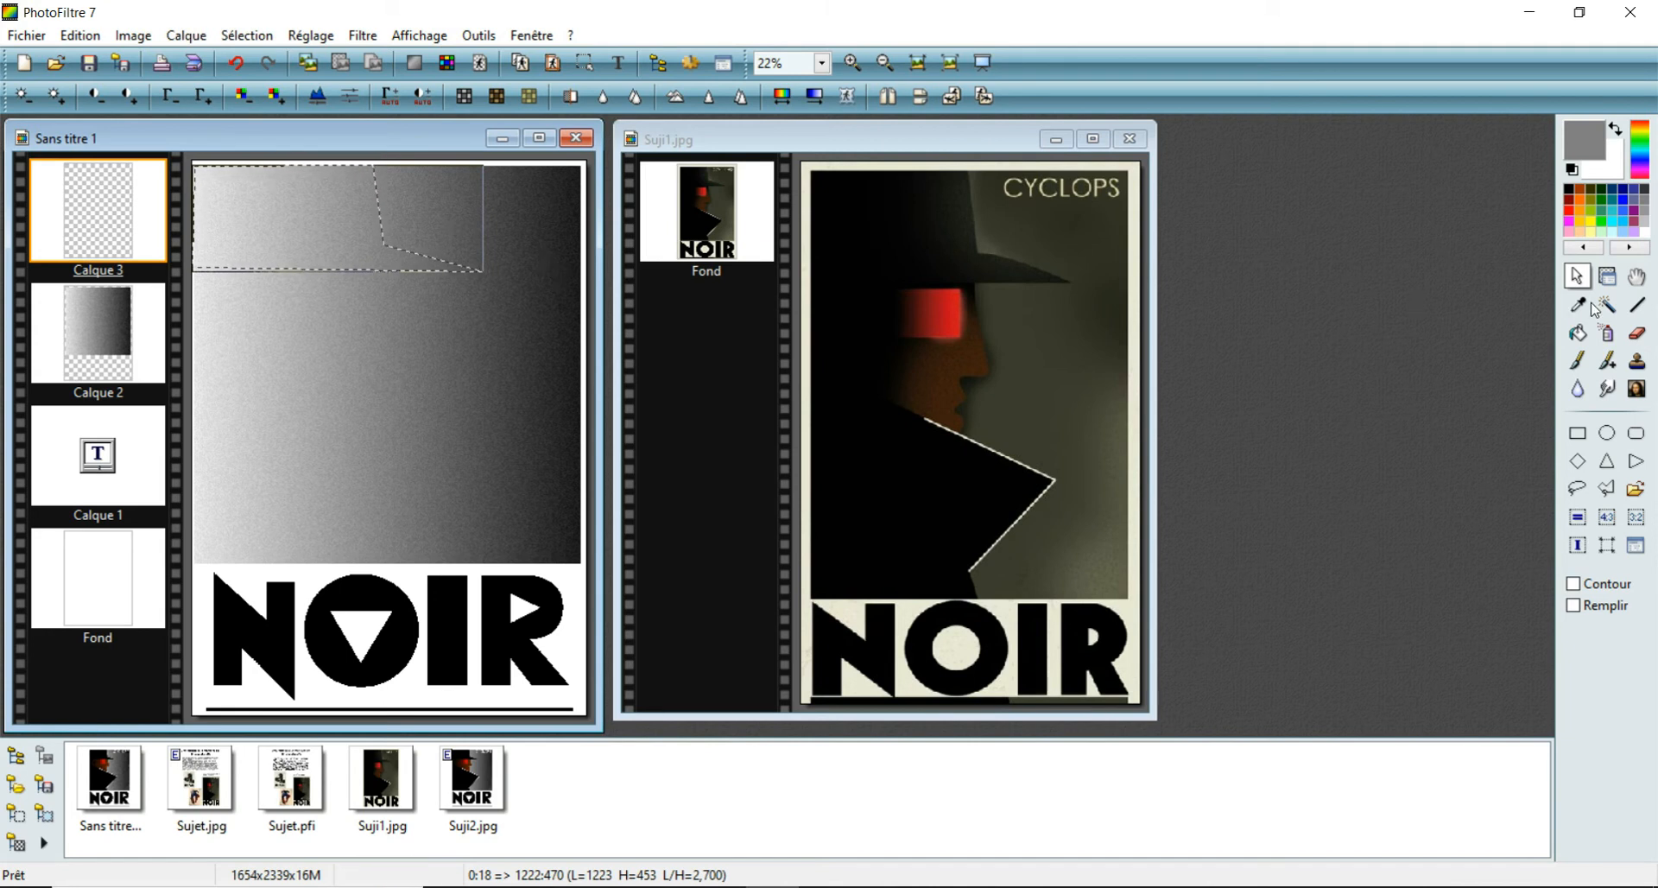
- Fill the hat-shaped selection with black on the new layer and deselect it
left_click(1577, 332)
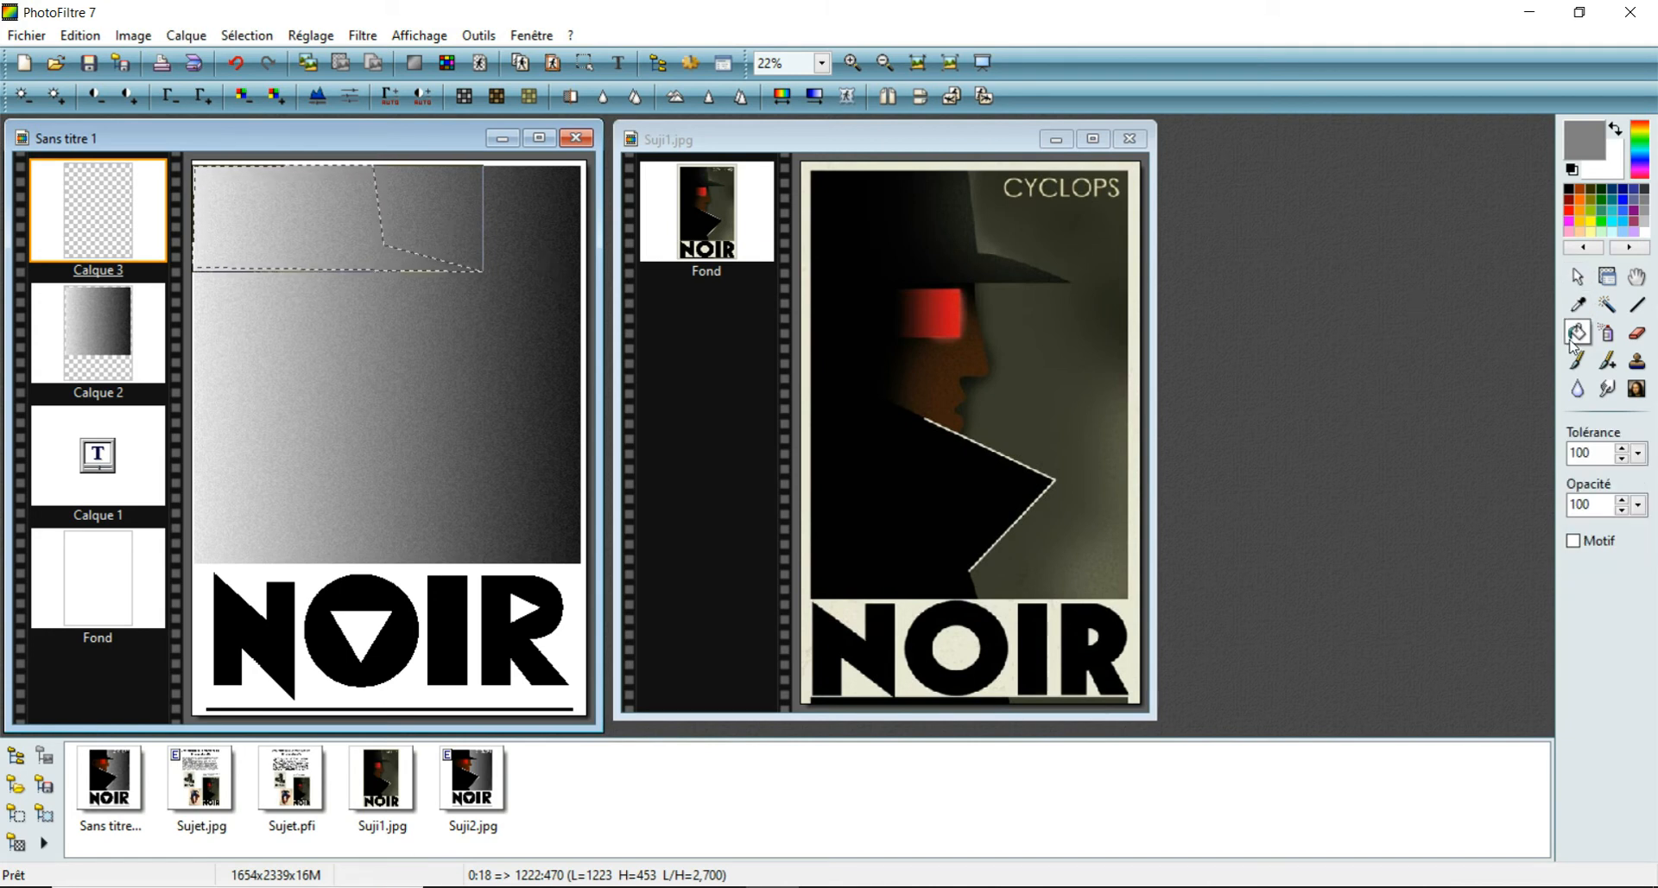
left_click(1572, 170)
left_click(293, 224)
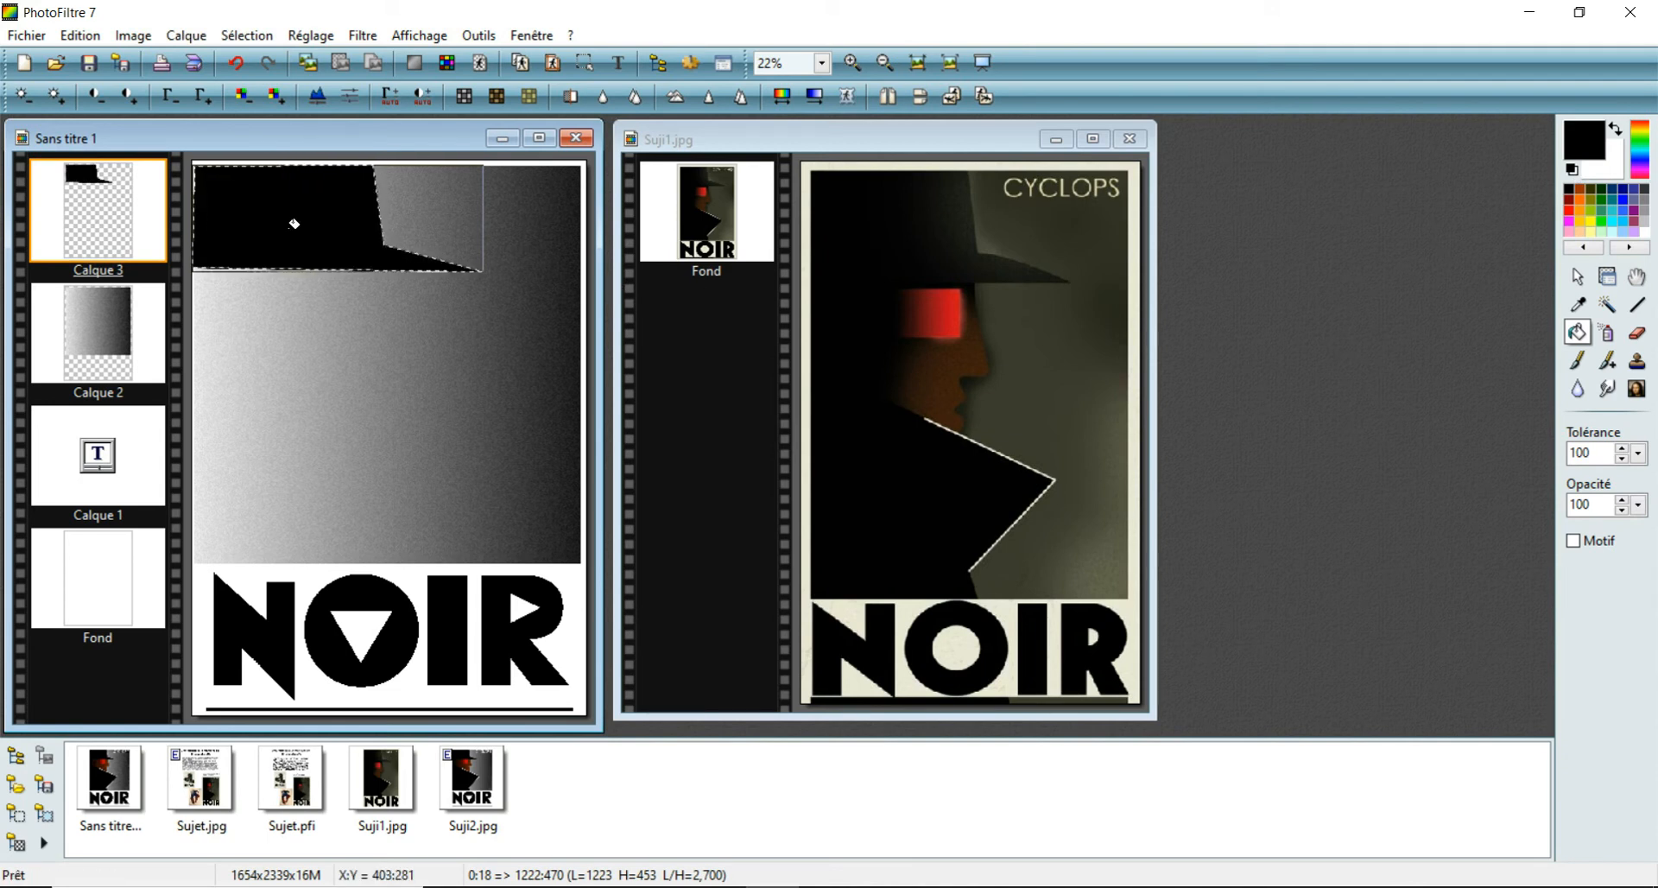
key("ctrl+d")
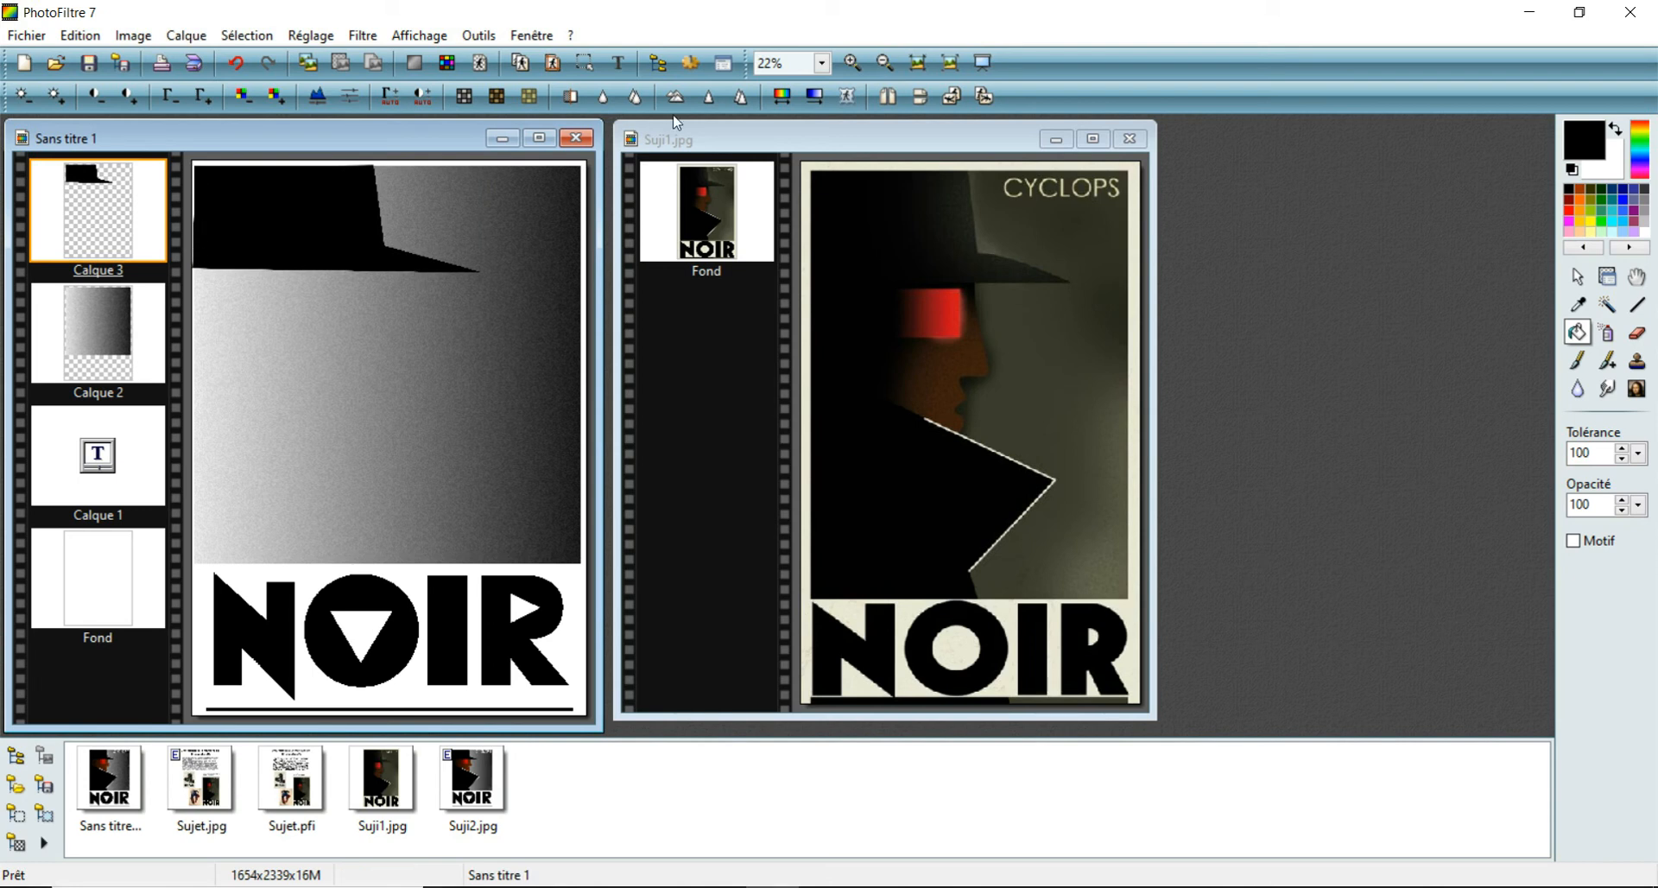
- Select the contents of the gradient layer as a selection outline
left_click(852, 61)
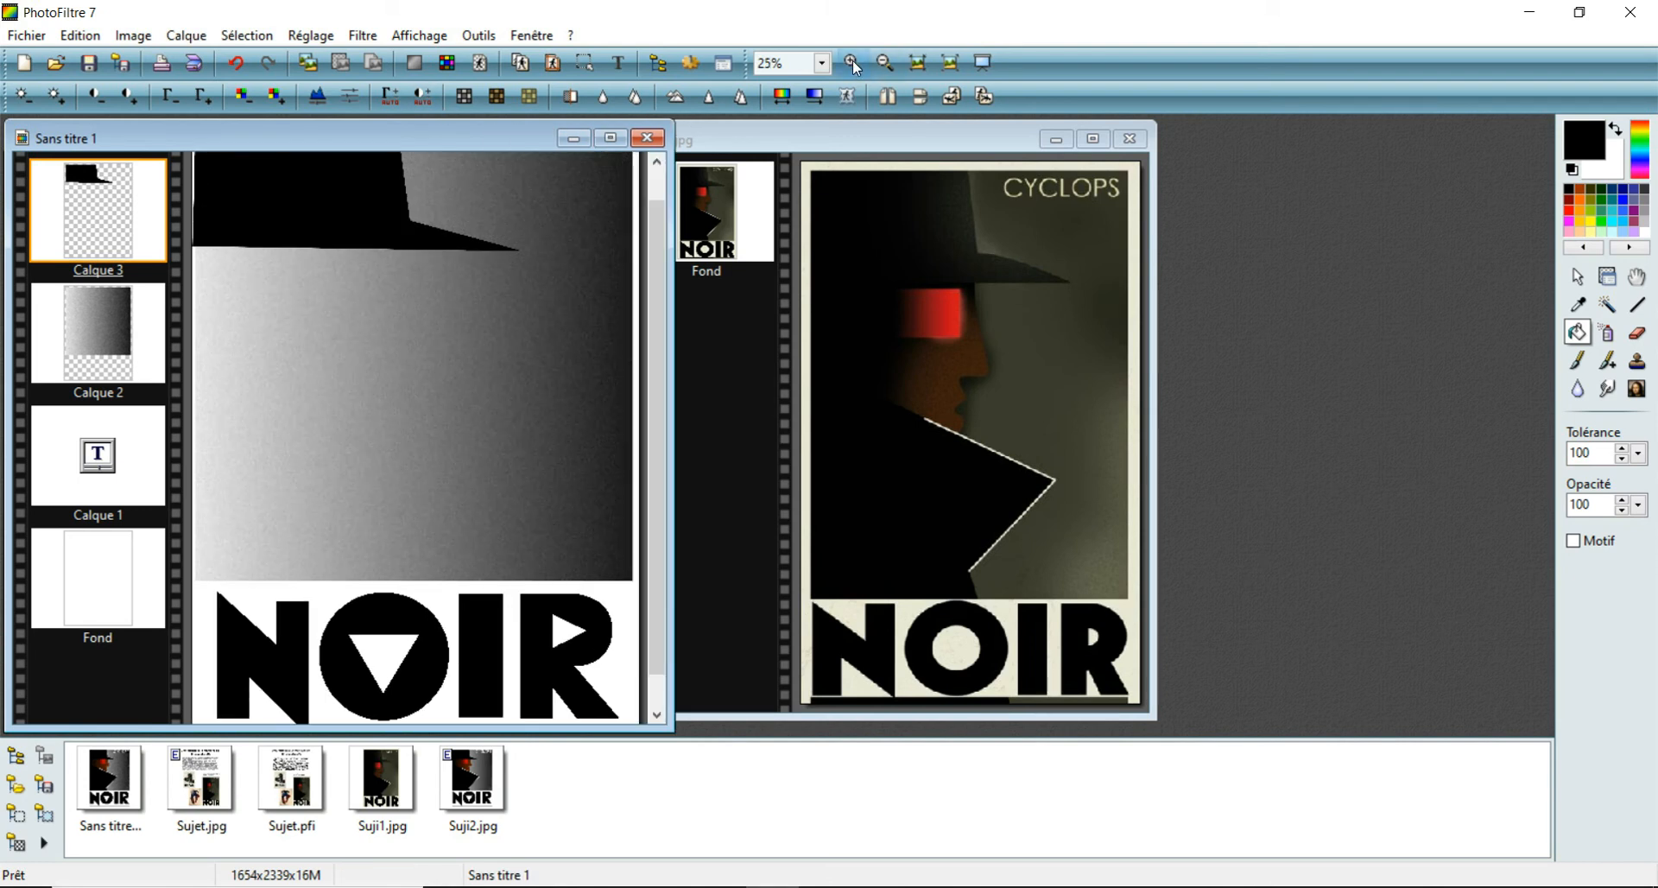
left_click(852, 60)
left_click_drag(812, 319, 808, 225)
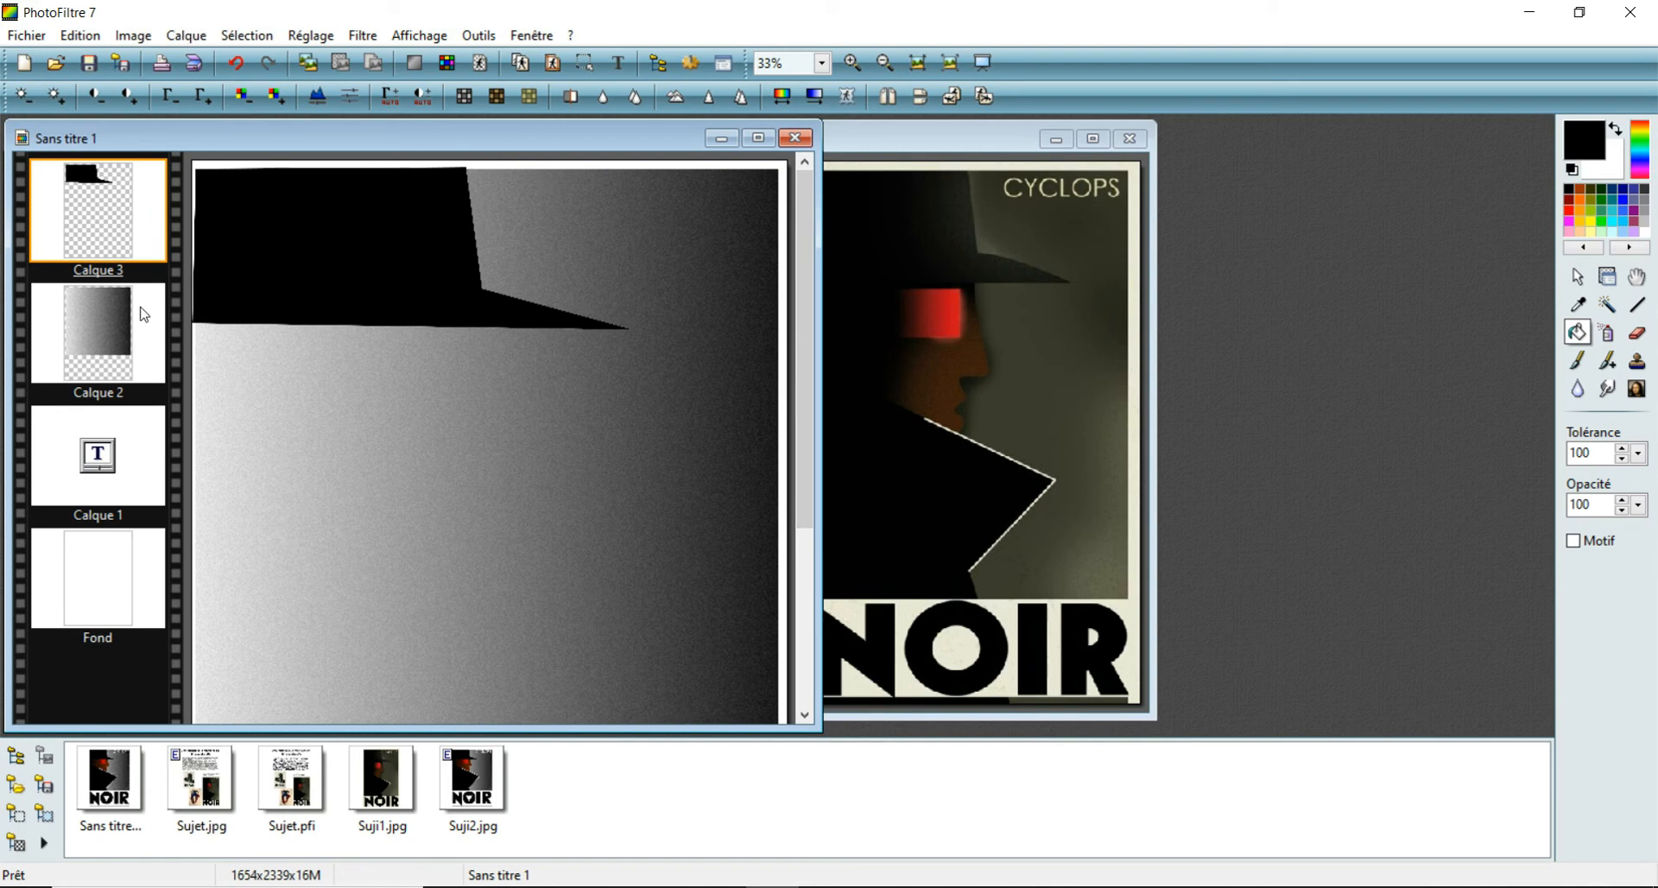
left_click(113, 318)
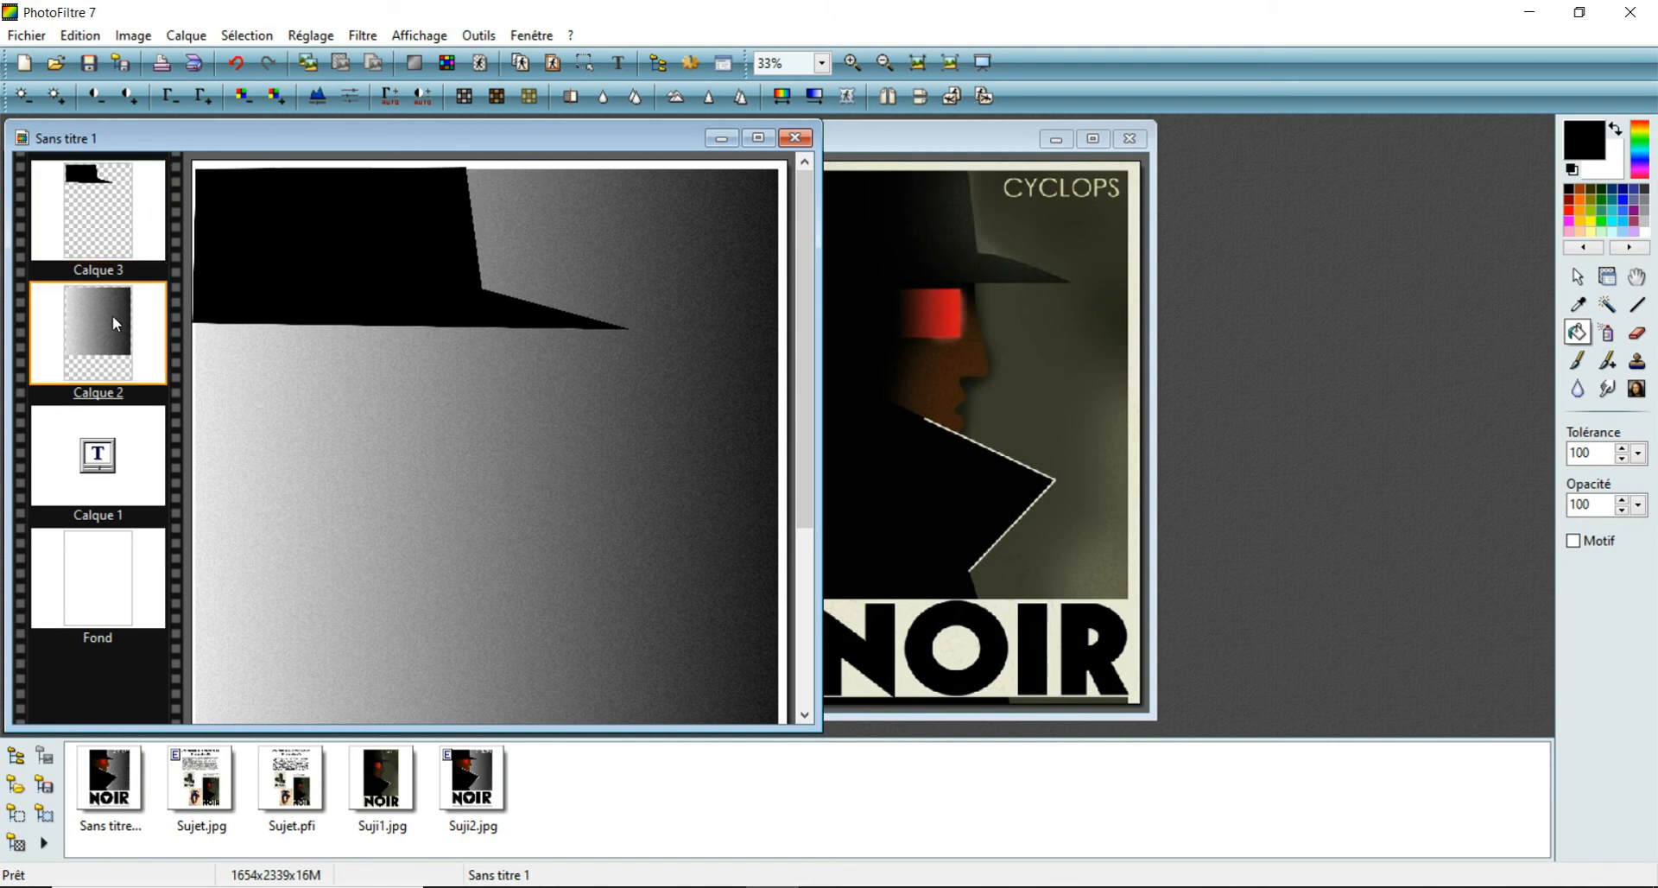
left_click(259, 36)
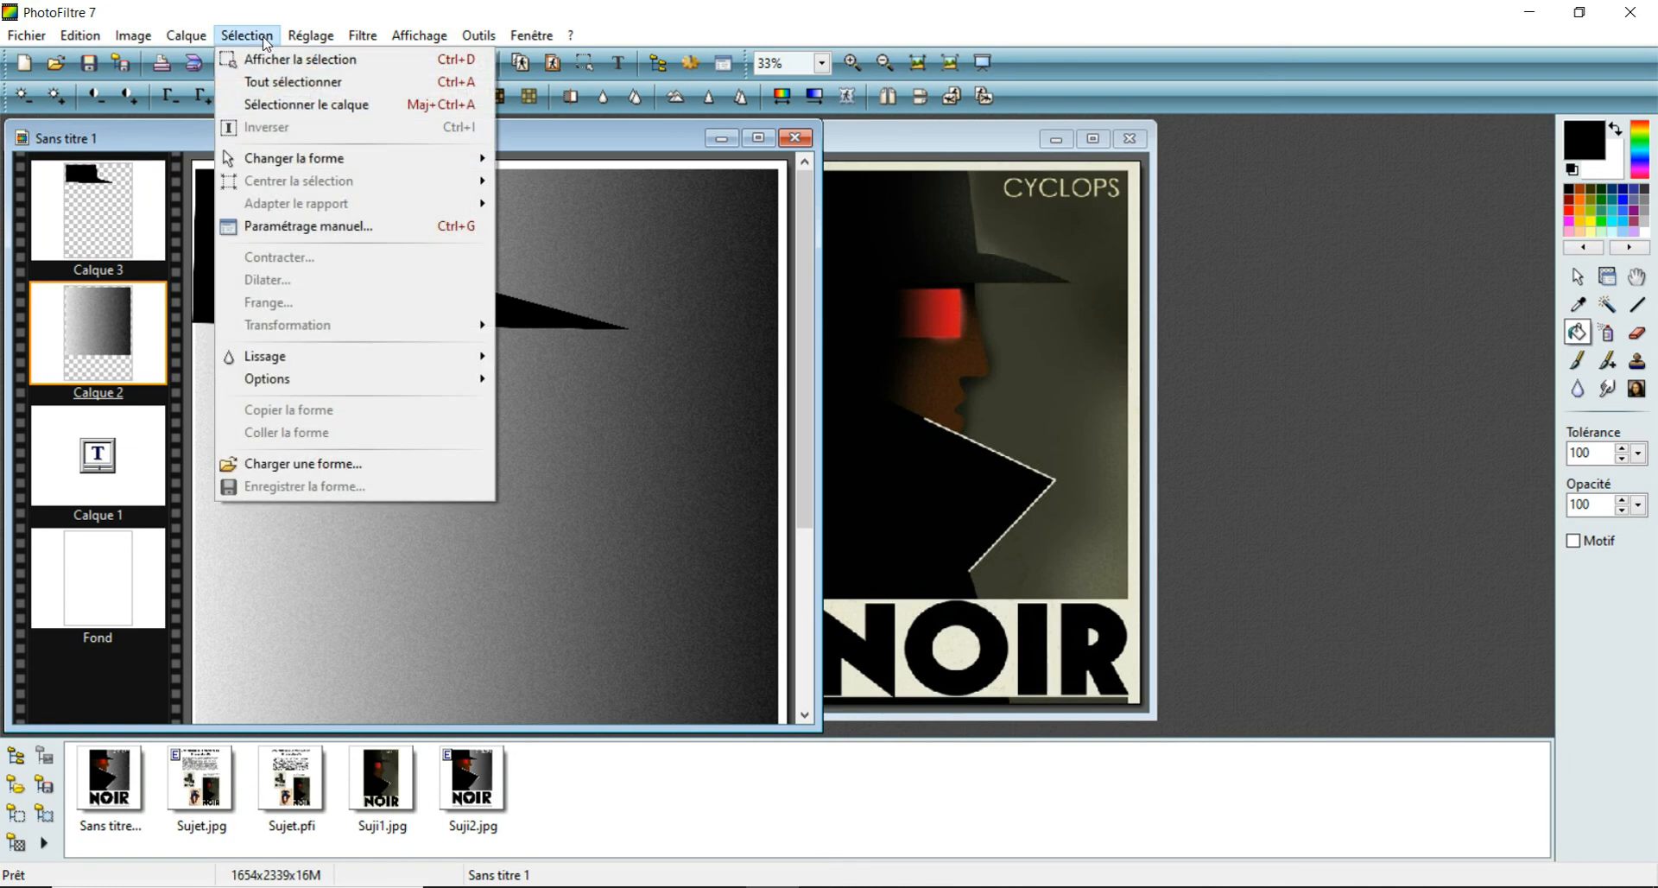
left_click(270, 106)
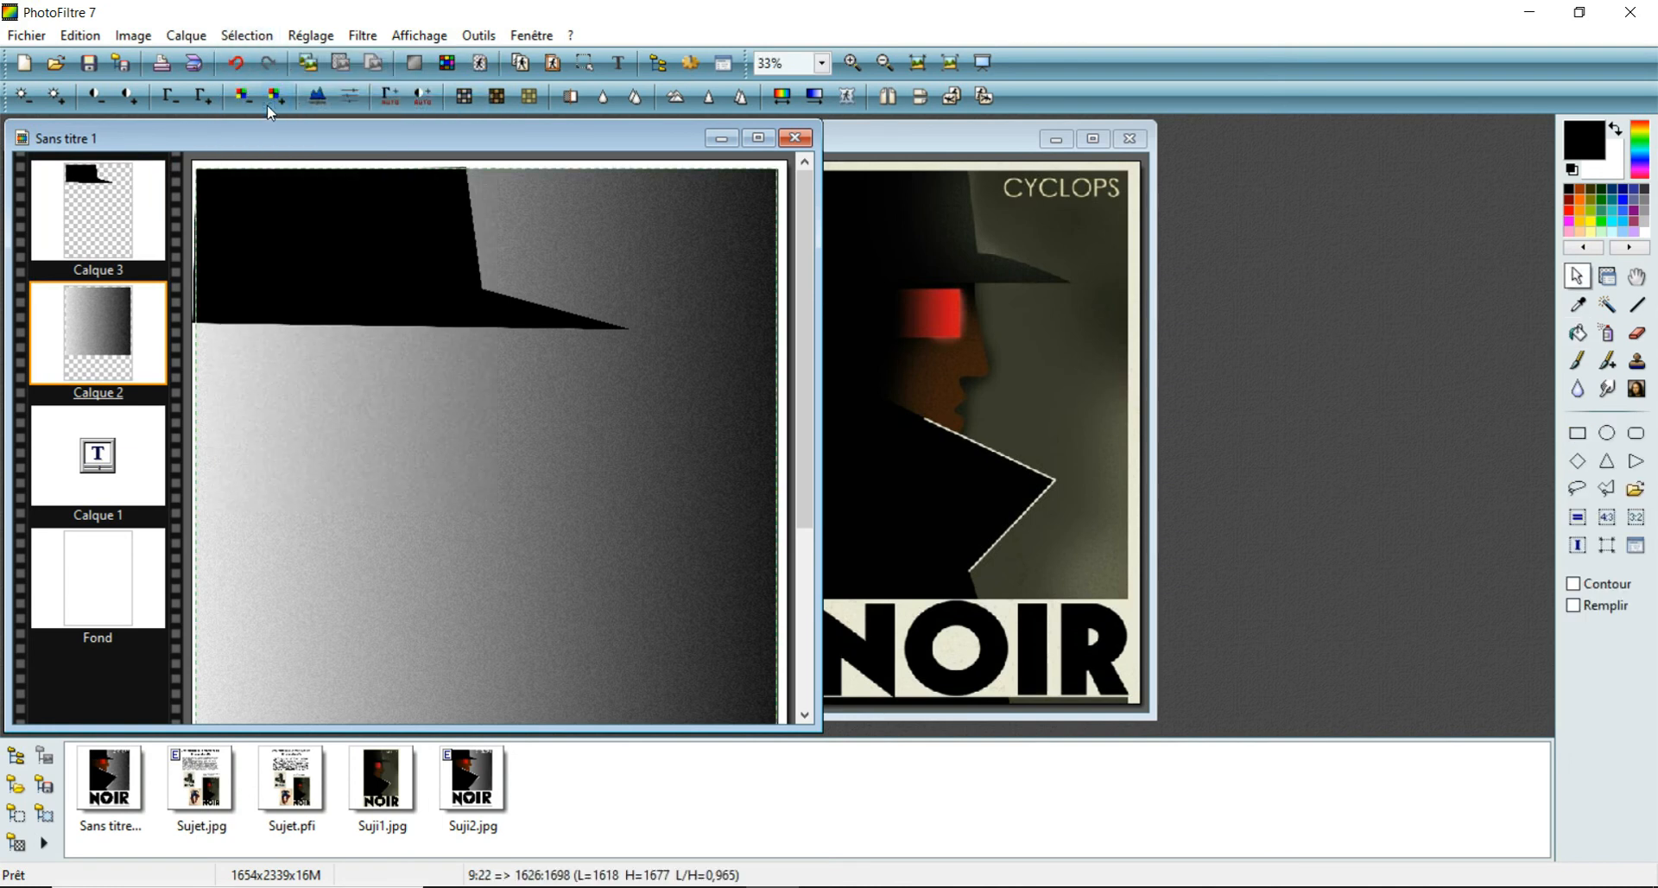
left_click(265, 39)
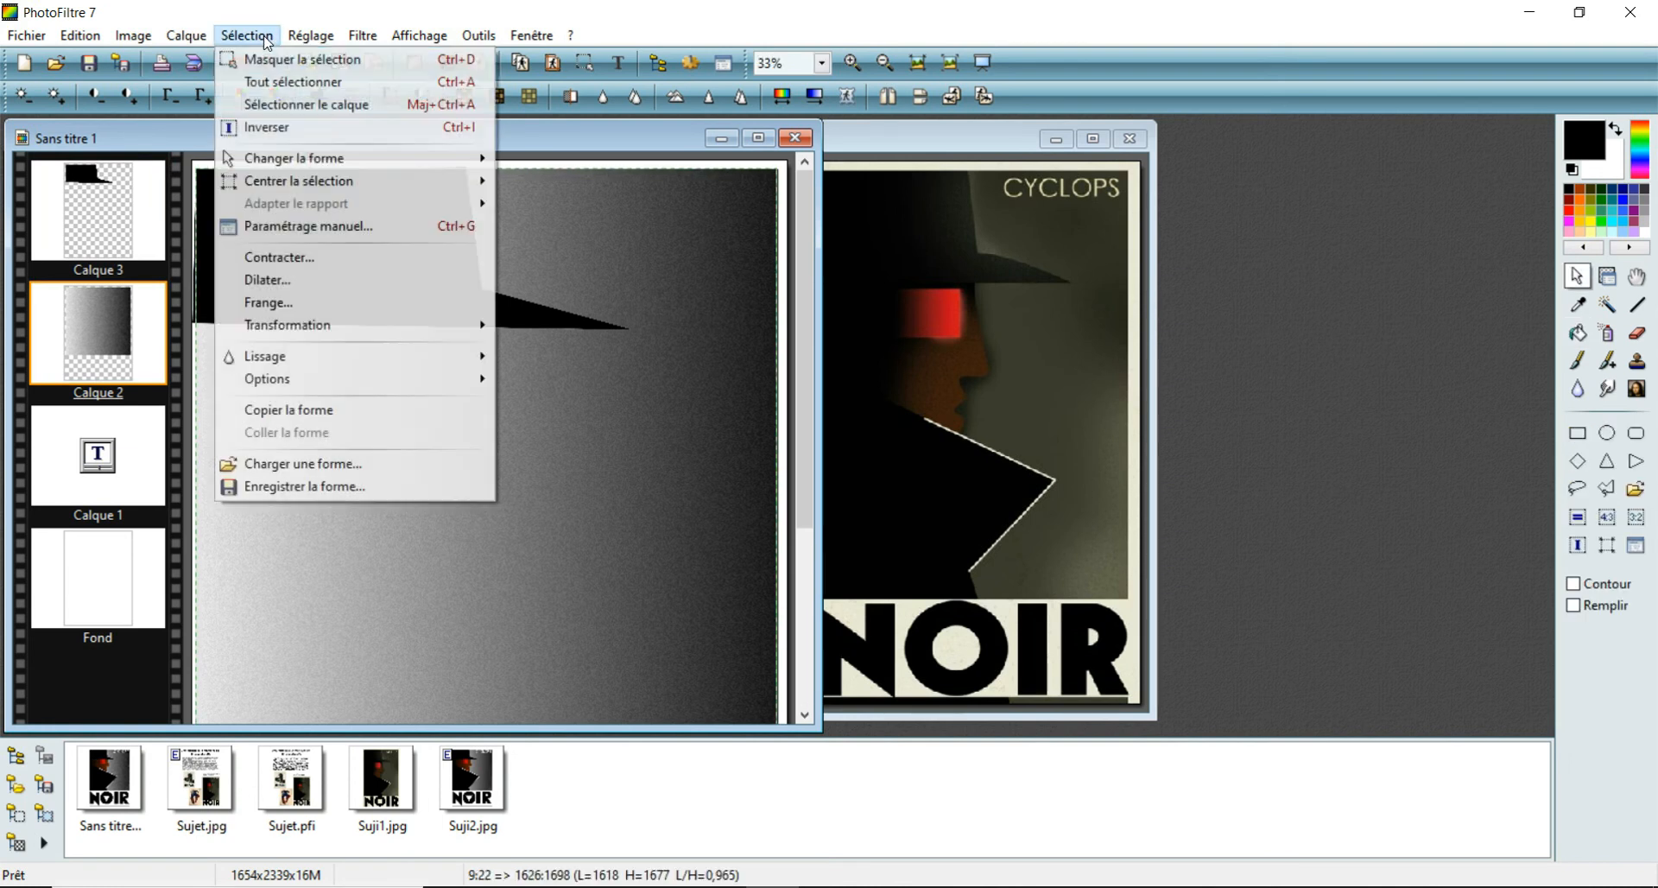